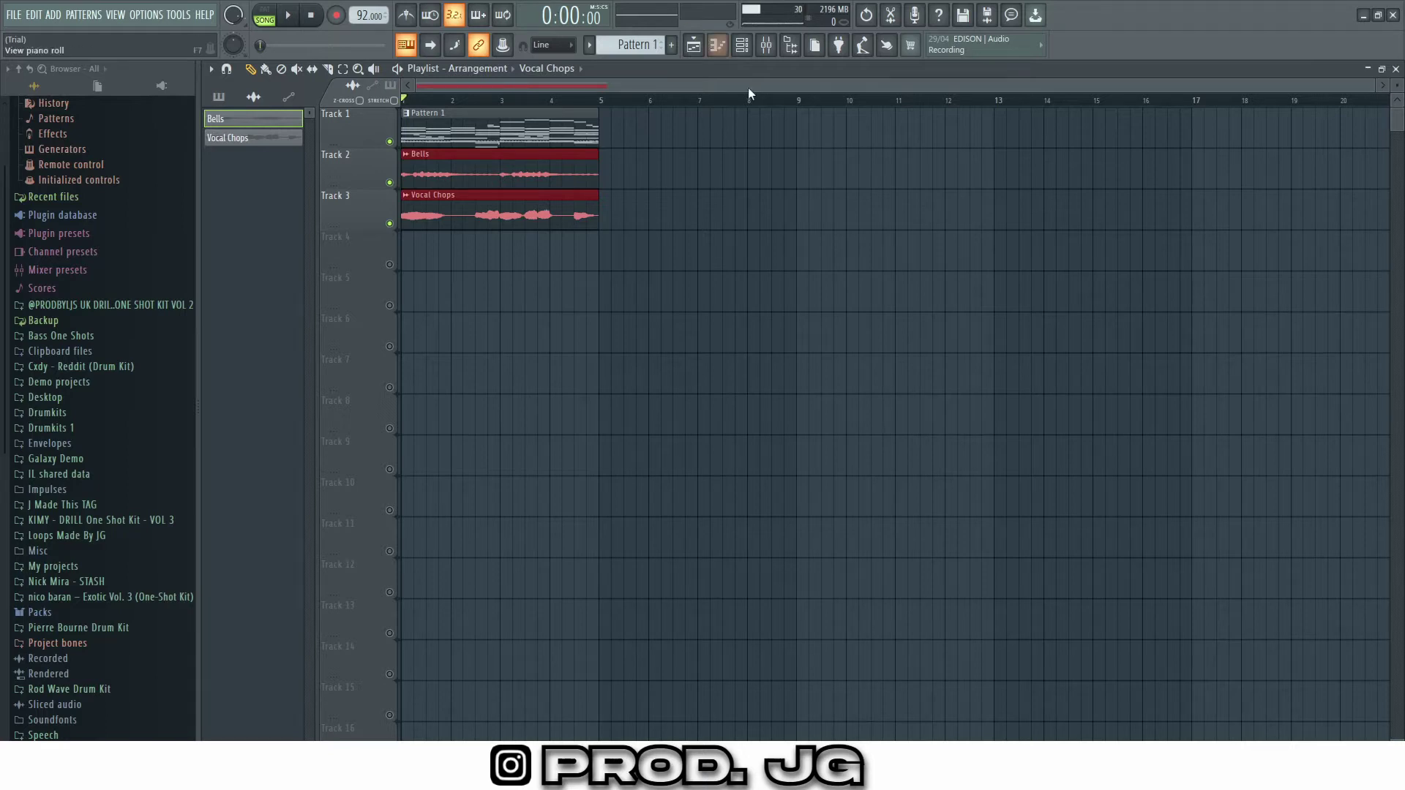
- Examine the Xpand!2 channel's chord notes and its Warmth Pad preset, including the plugin's list of preset categories
click(741, 45)
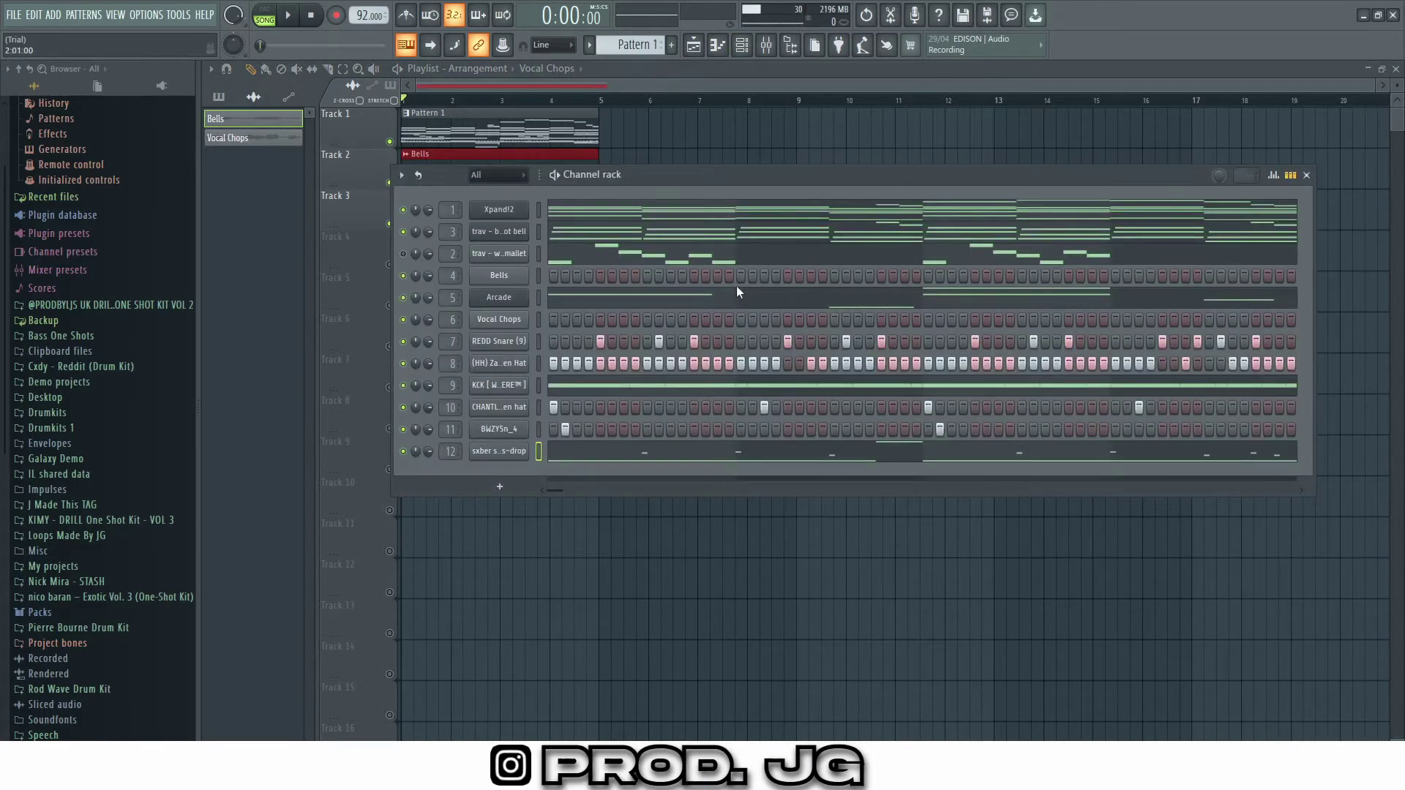
click(554, 217)
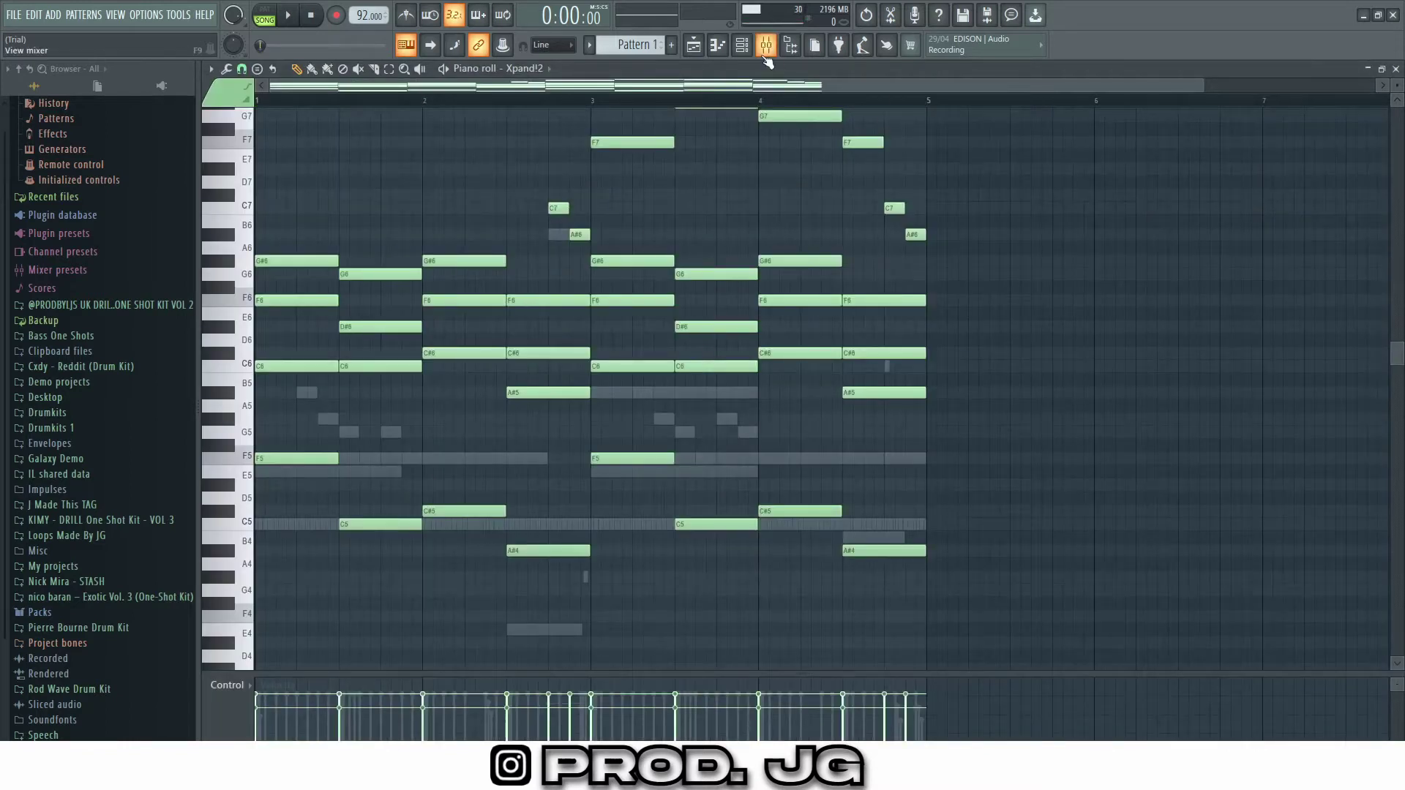
click(741, 46)
click(509, 211)
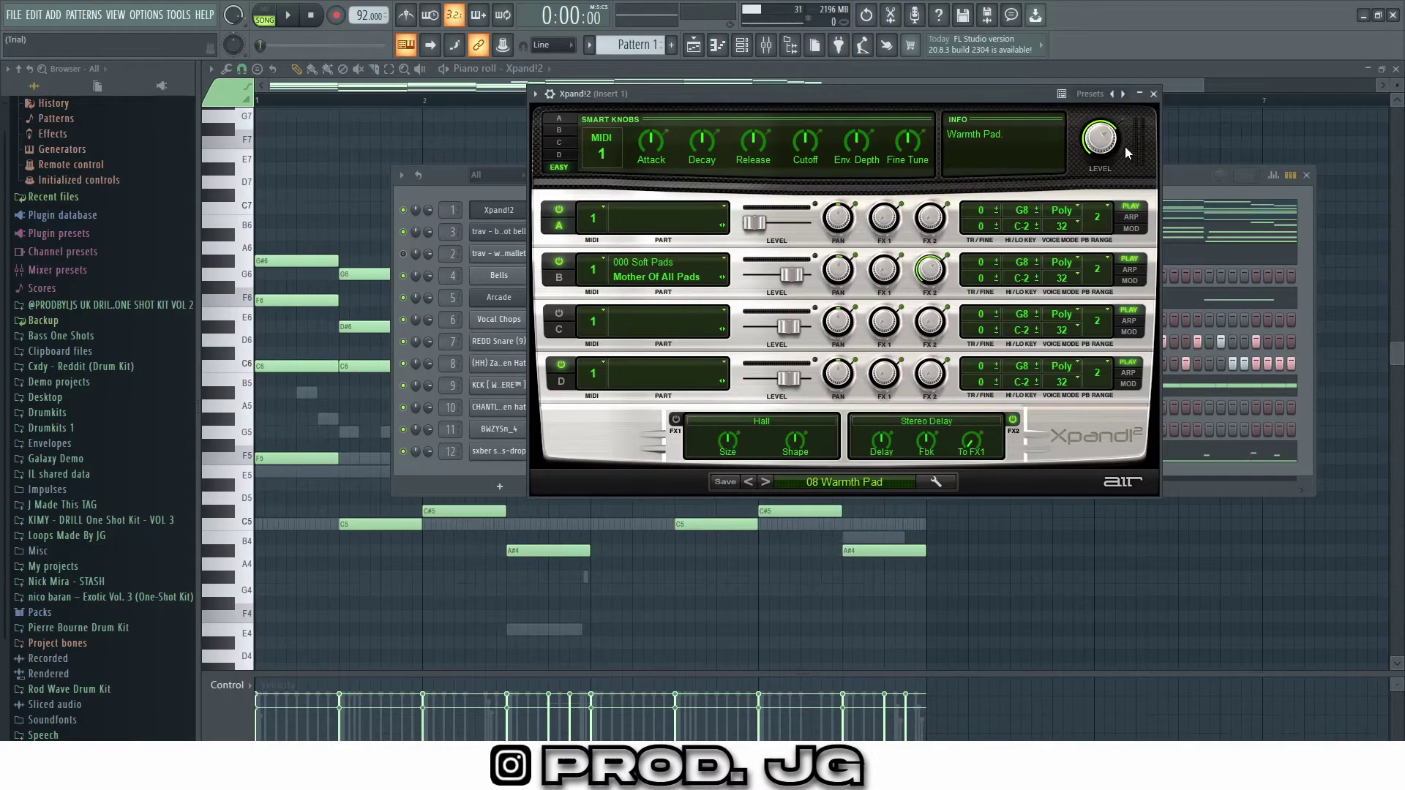
click(812, 481)
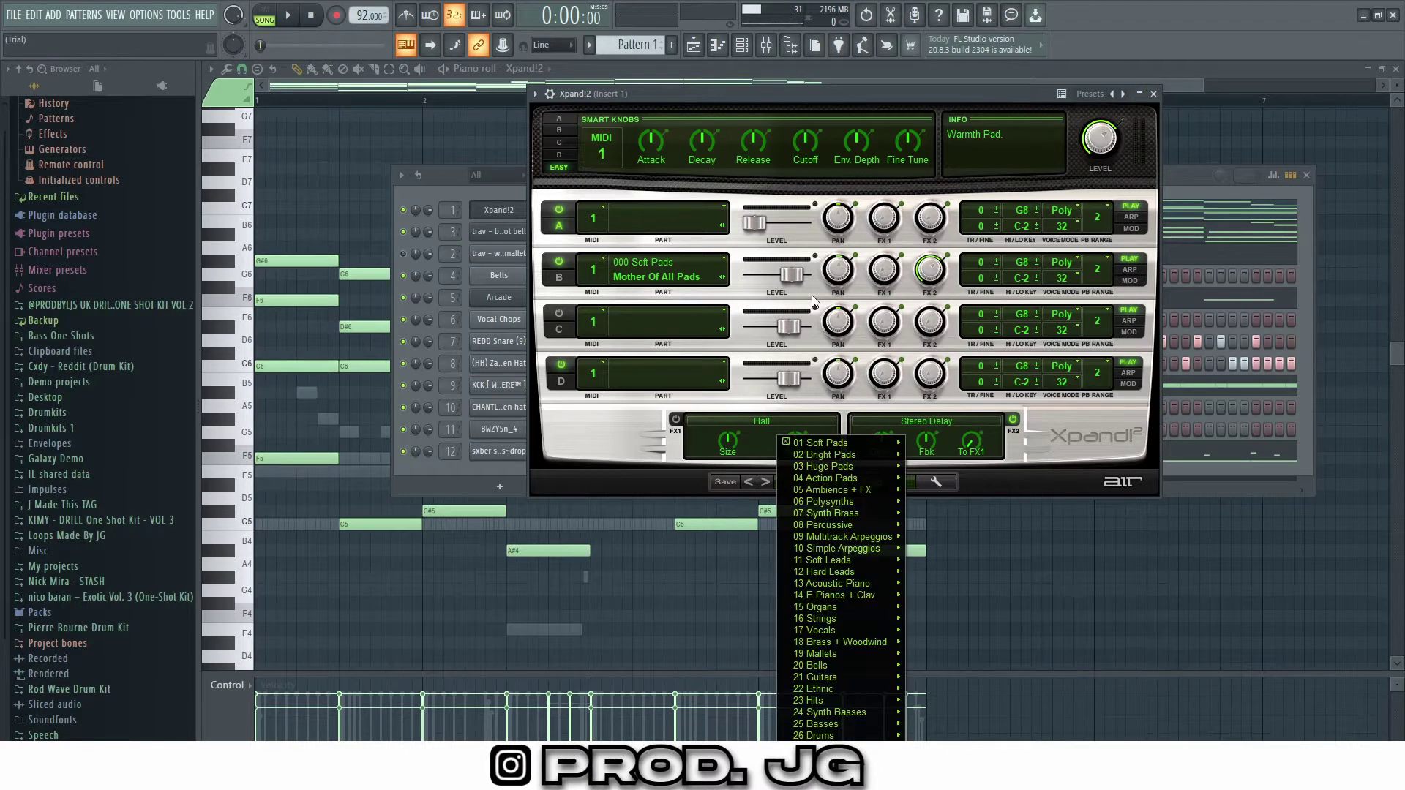
click(1152, 95)
click(1153, 94)
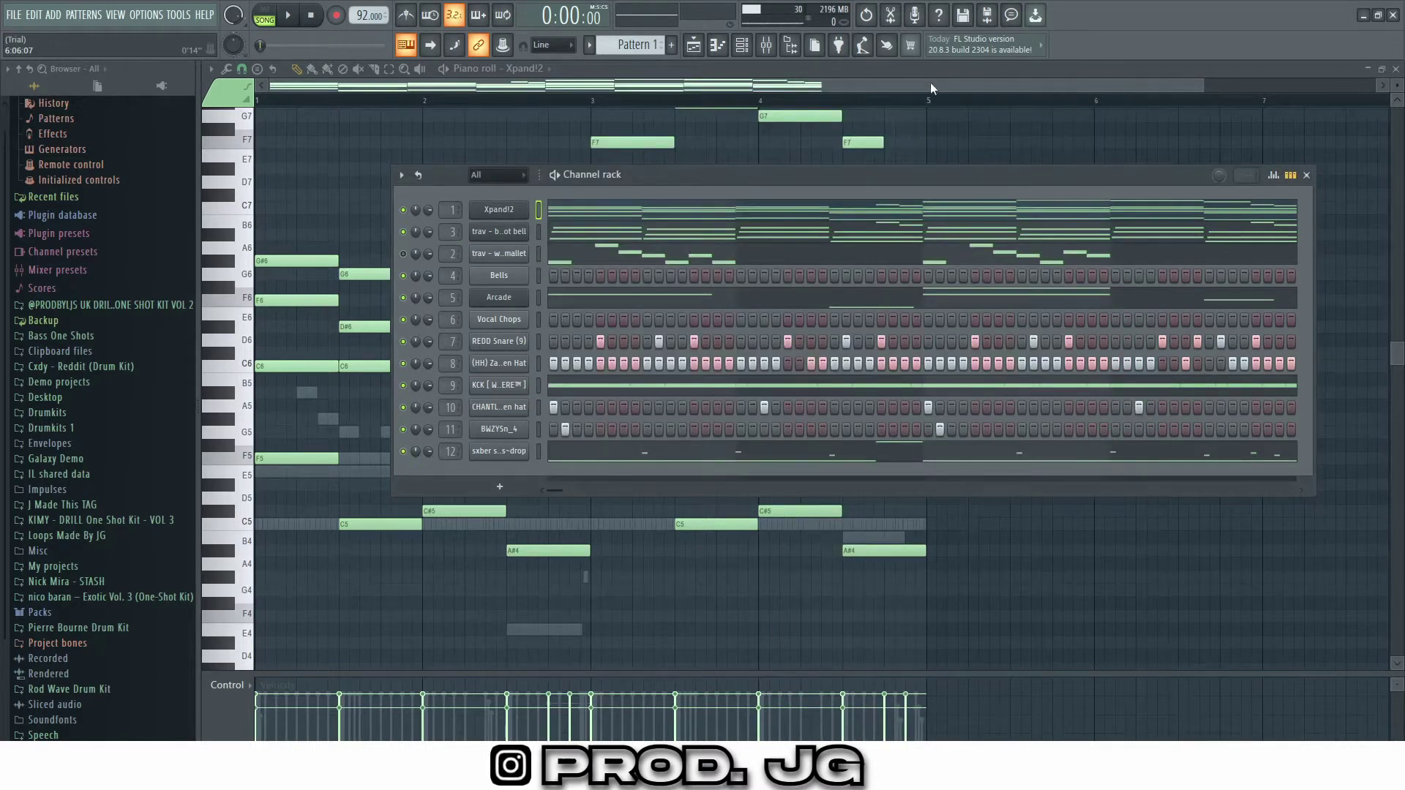
- Solo Insert 1 in the mixer and bypass its Fruity parametric EQ 2
click(766, 44)
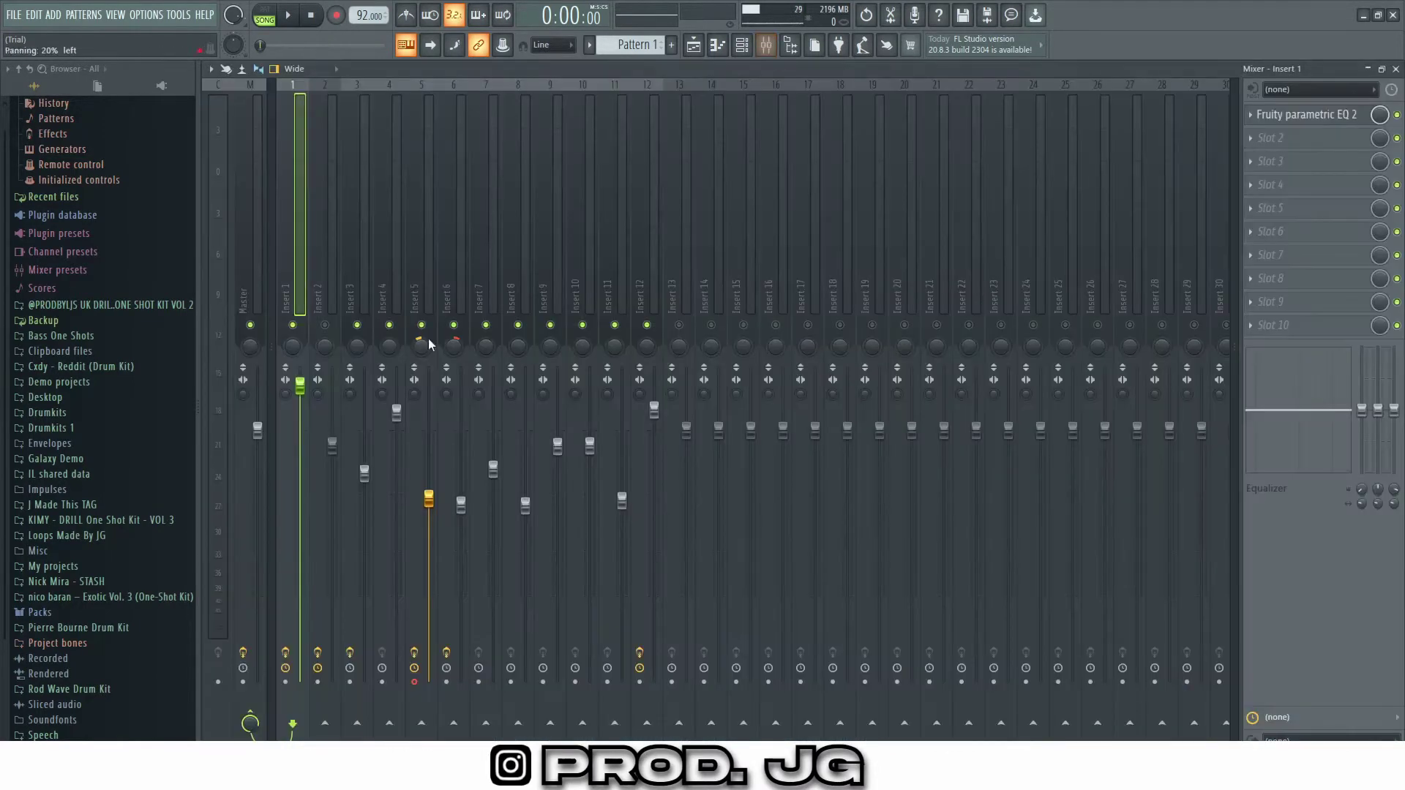
right_click(293, 325)
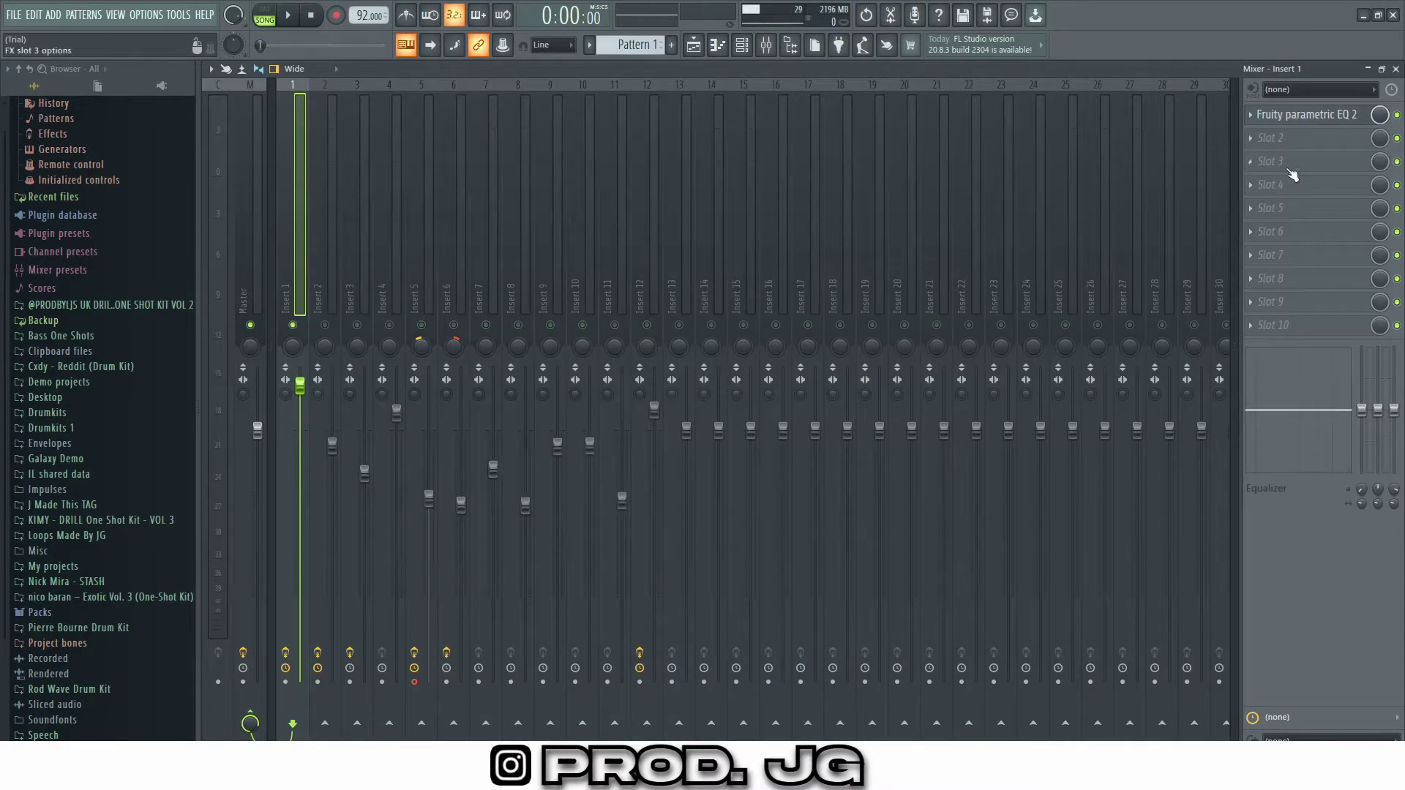
click(1397, 116)
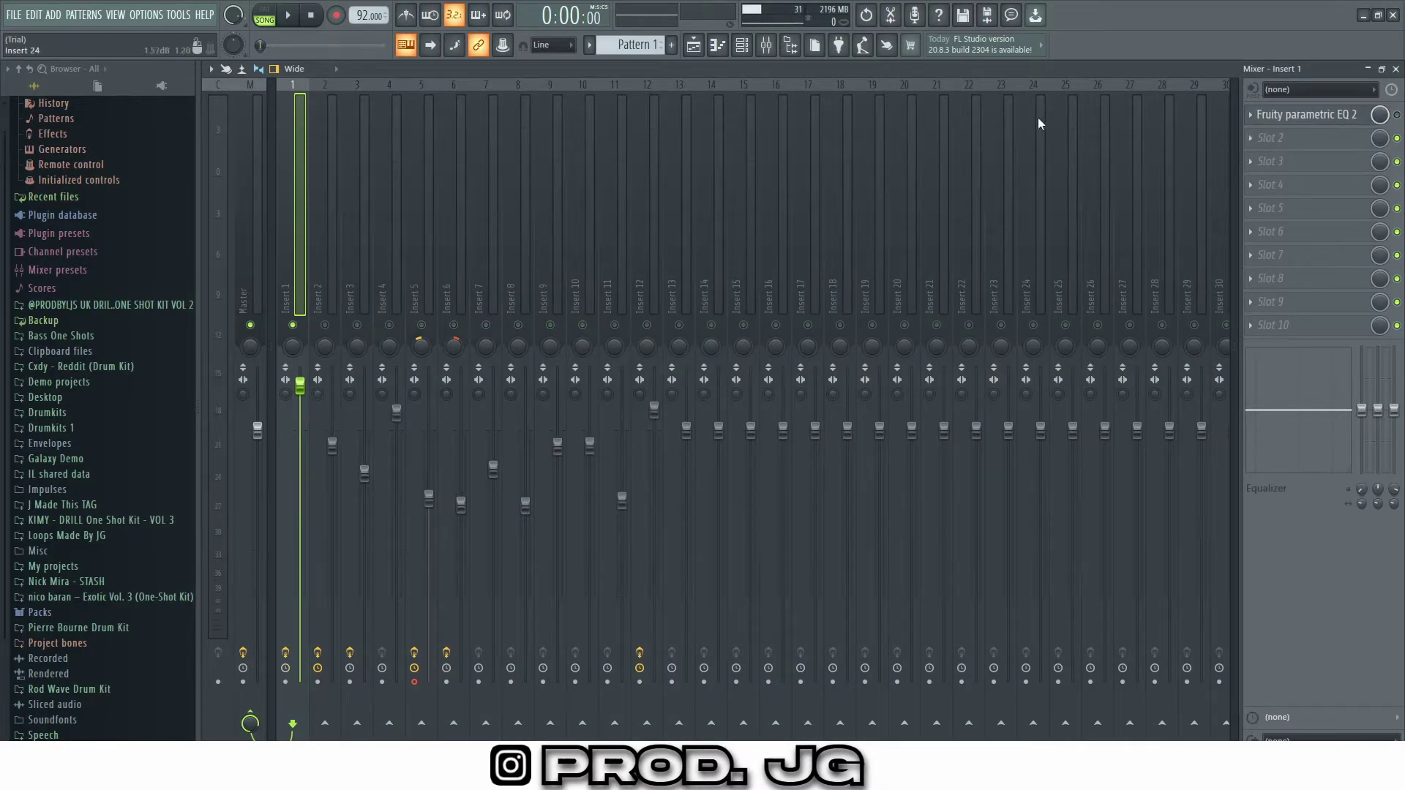
- Play the Xpand!2 notes in the piano roll with the equalizer bypassed, with the whole melody in view
click(717, 49)
scroll(957, 208, down, 1)
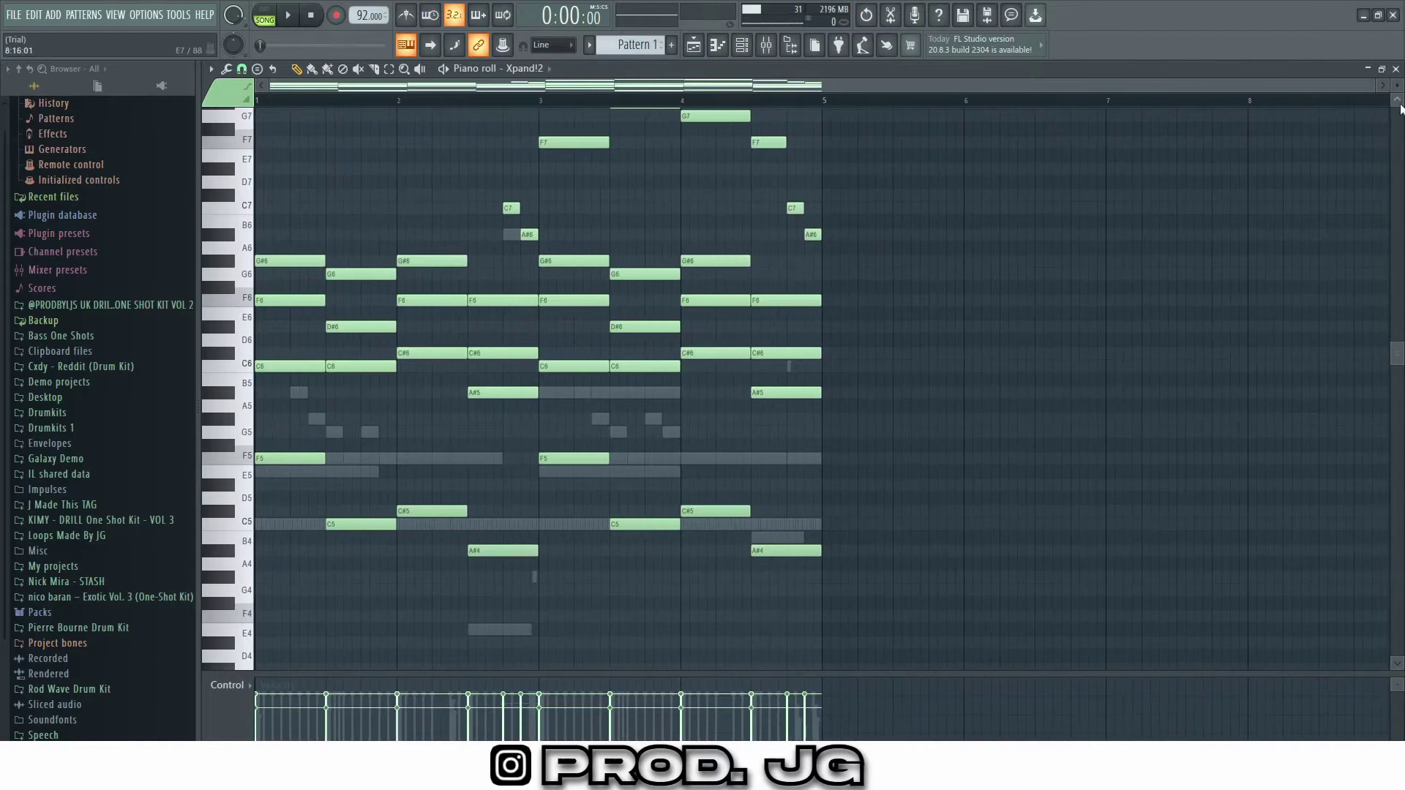
drag(1398, 108, 1394, 87)
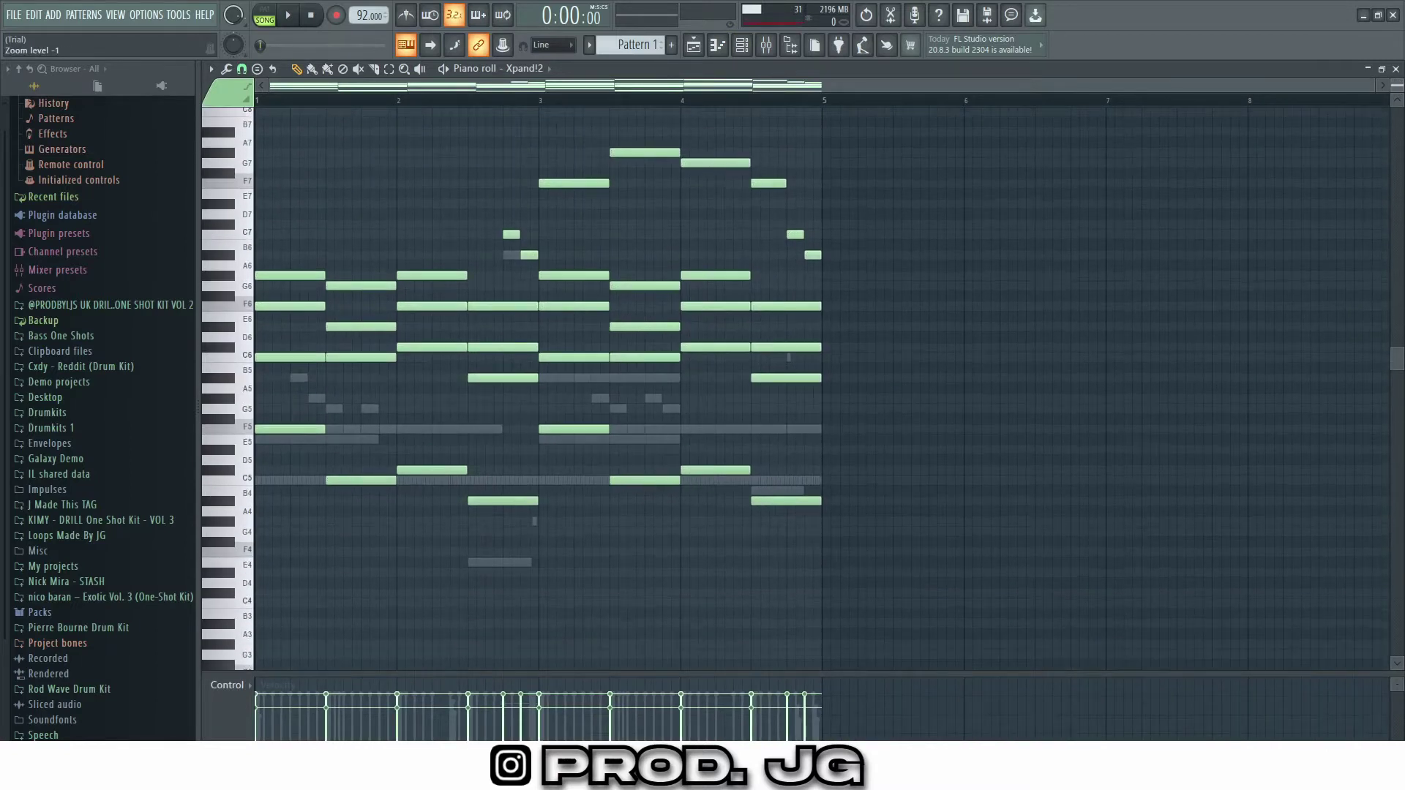
key(space)
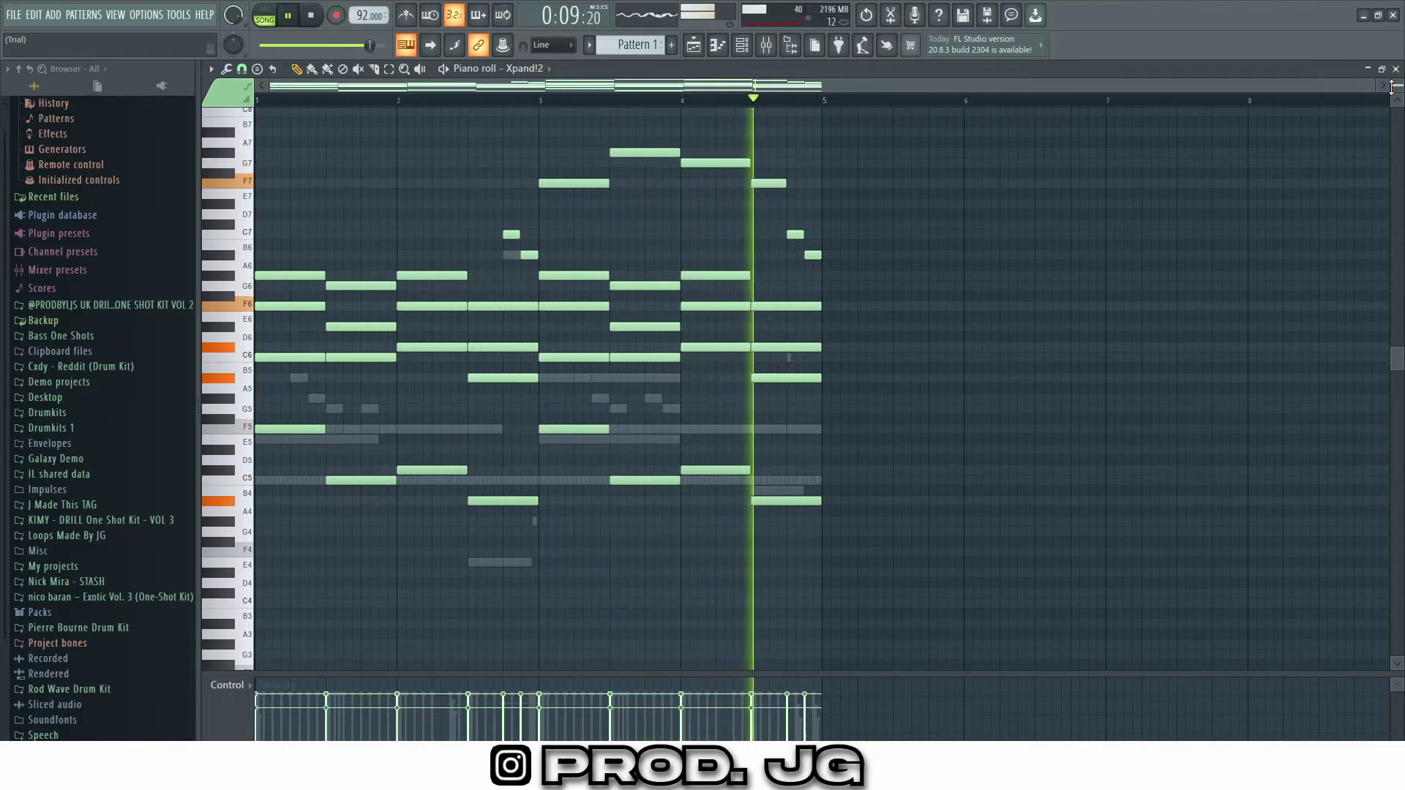
key(space)
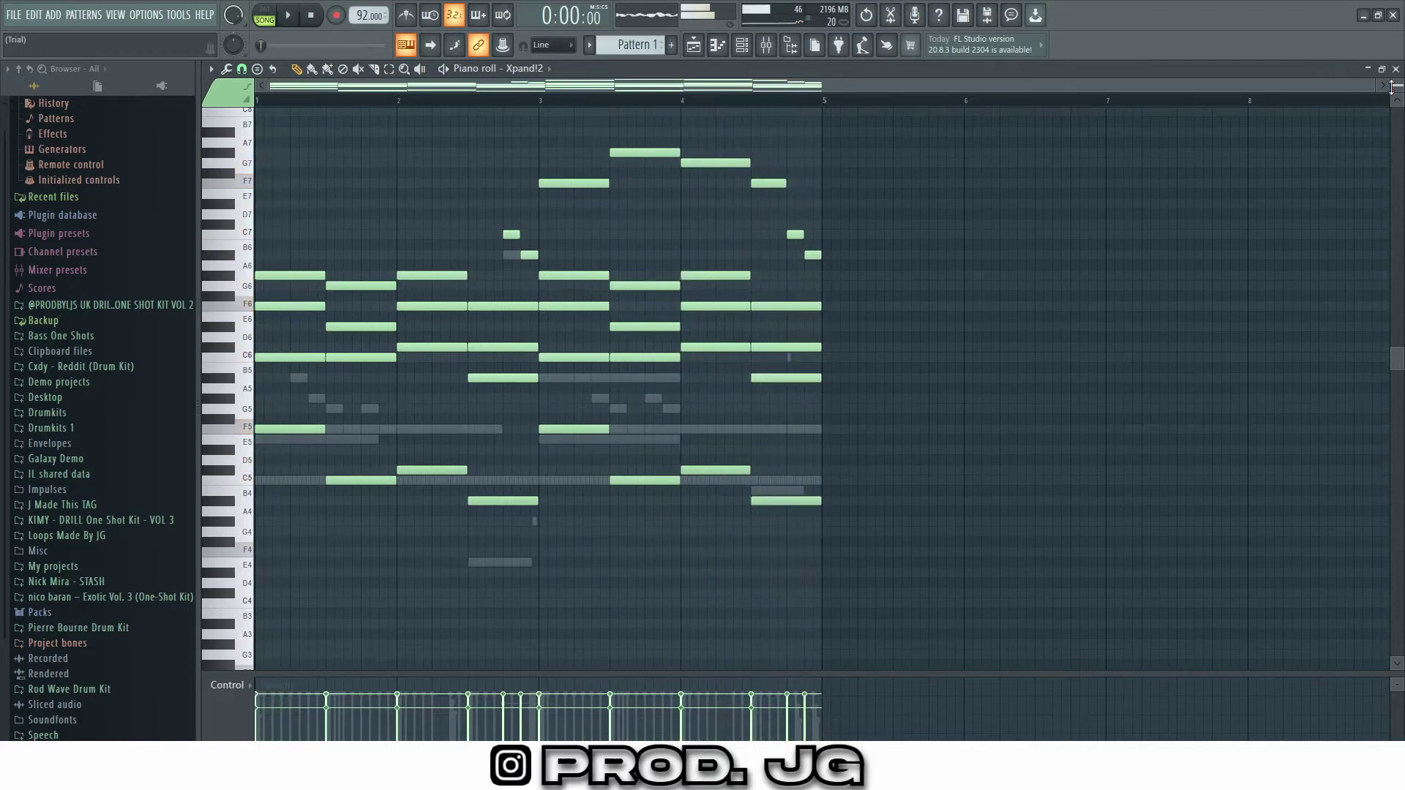
- Re-enable Fruity parametric EQ 2 on Insert 1 and view its low cut and dipped bands
click(766, 45)
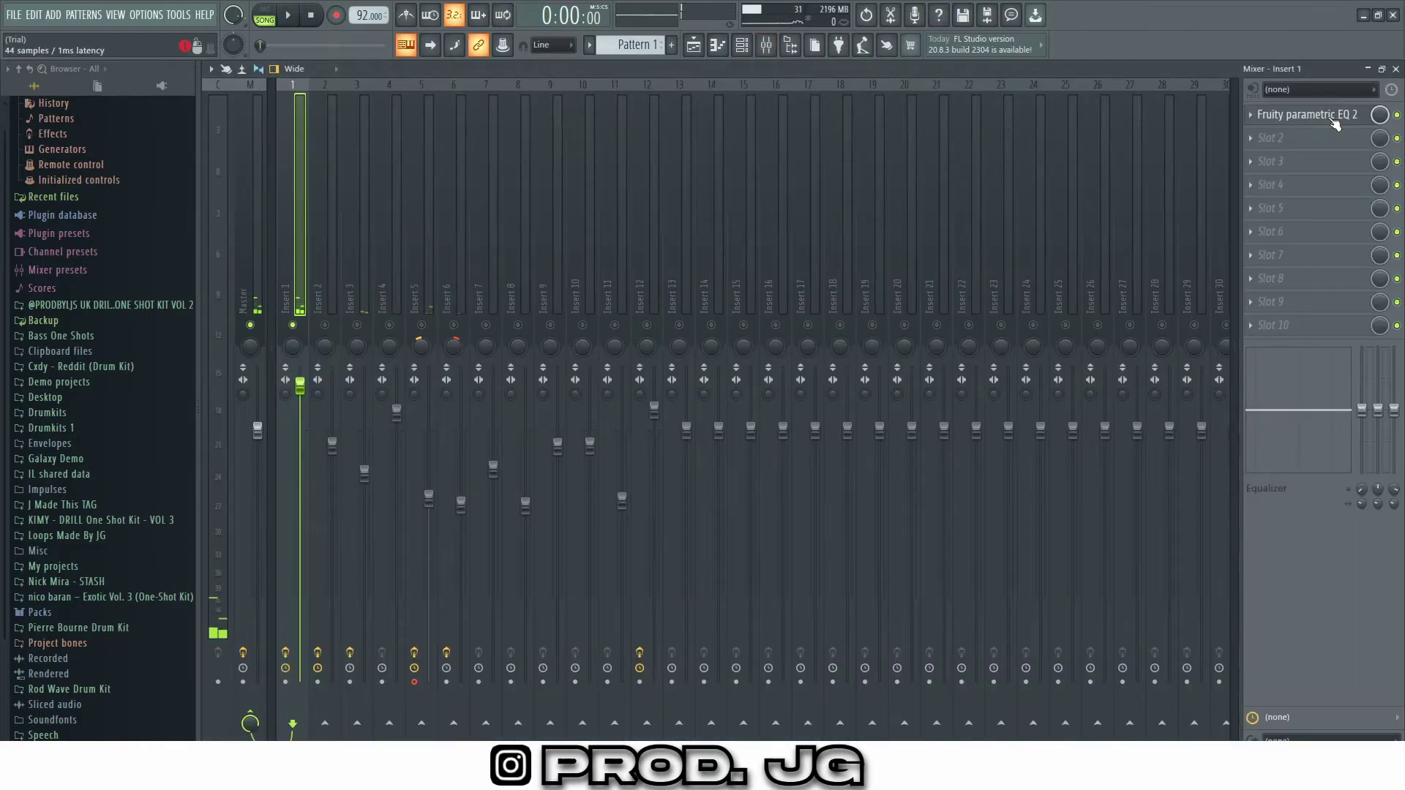
click(1306, 115)
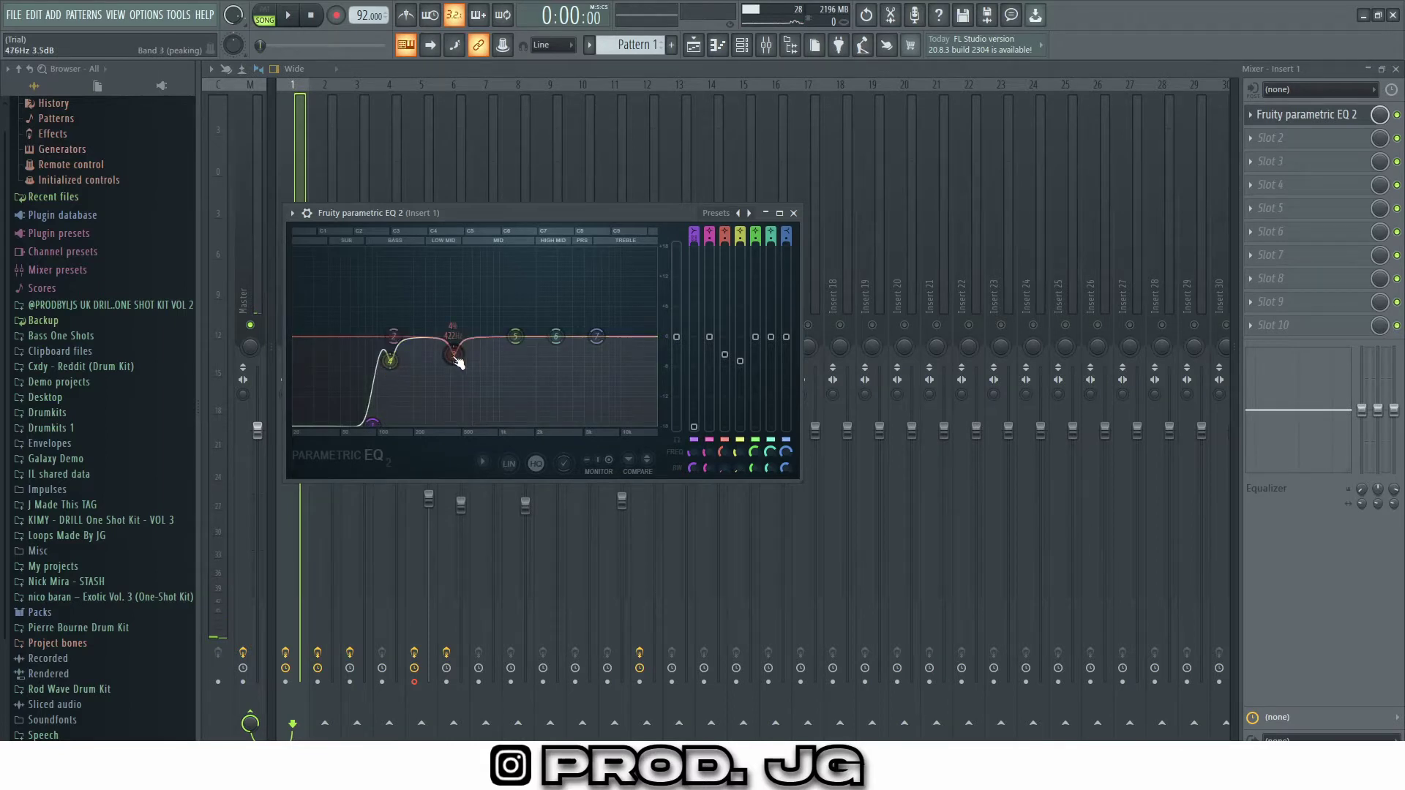
click(793, 213)
- Play the Xpand!2 melody with its equalizer enabled and lower the system headphone volume during playback
click(717, 45)
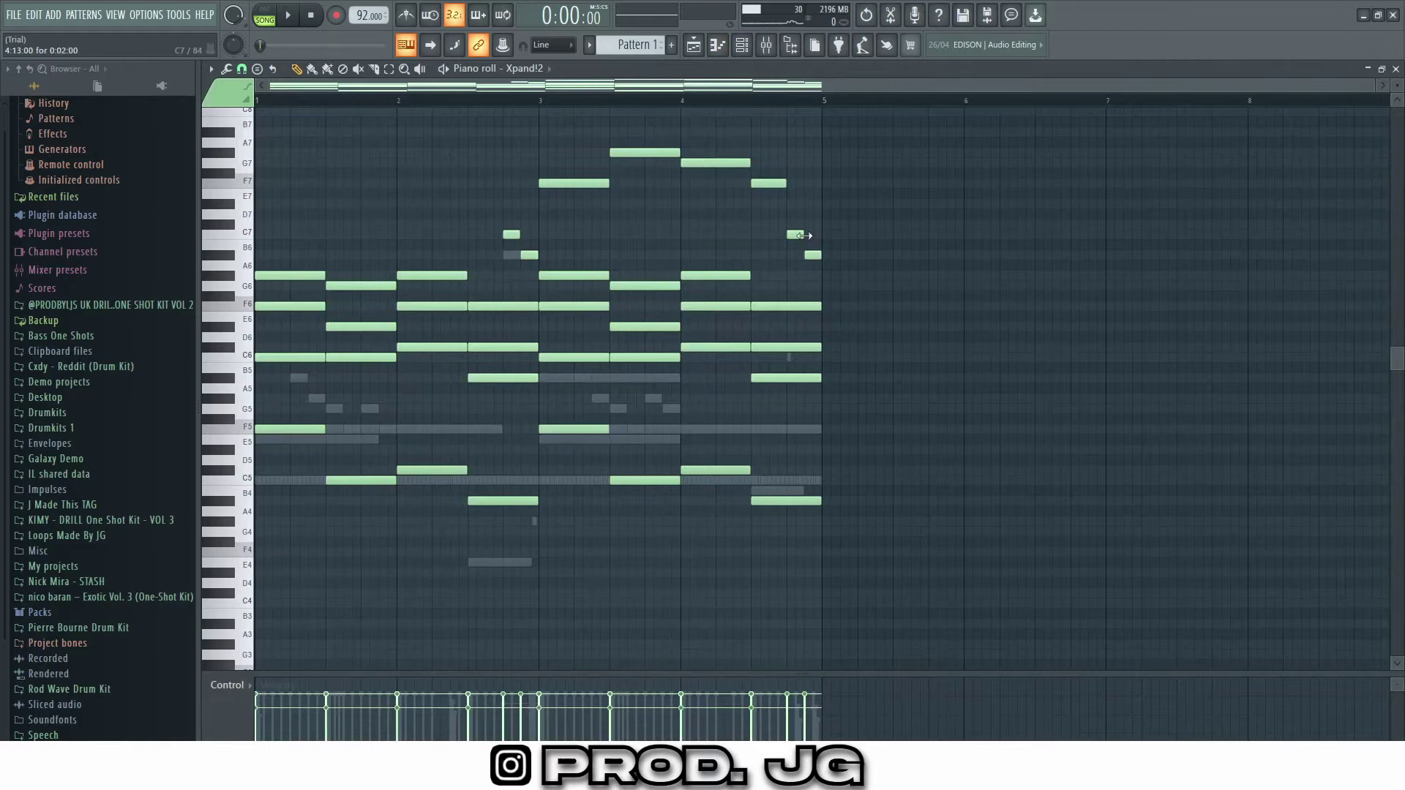
key(space)
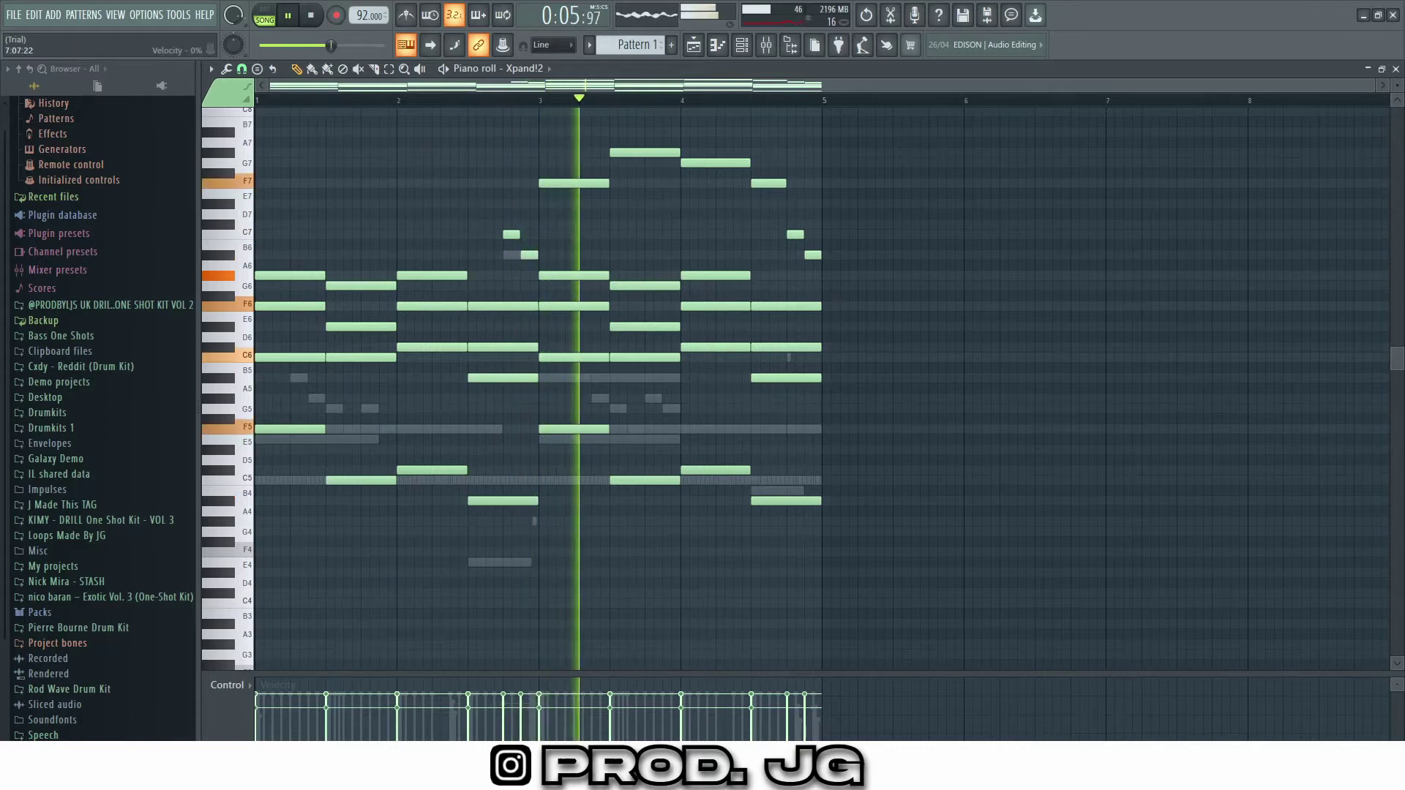
click(1257, 772)
click(1213, 731)
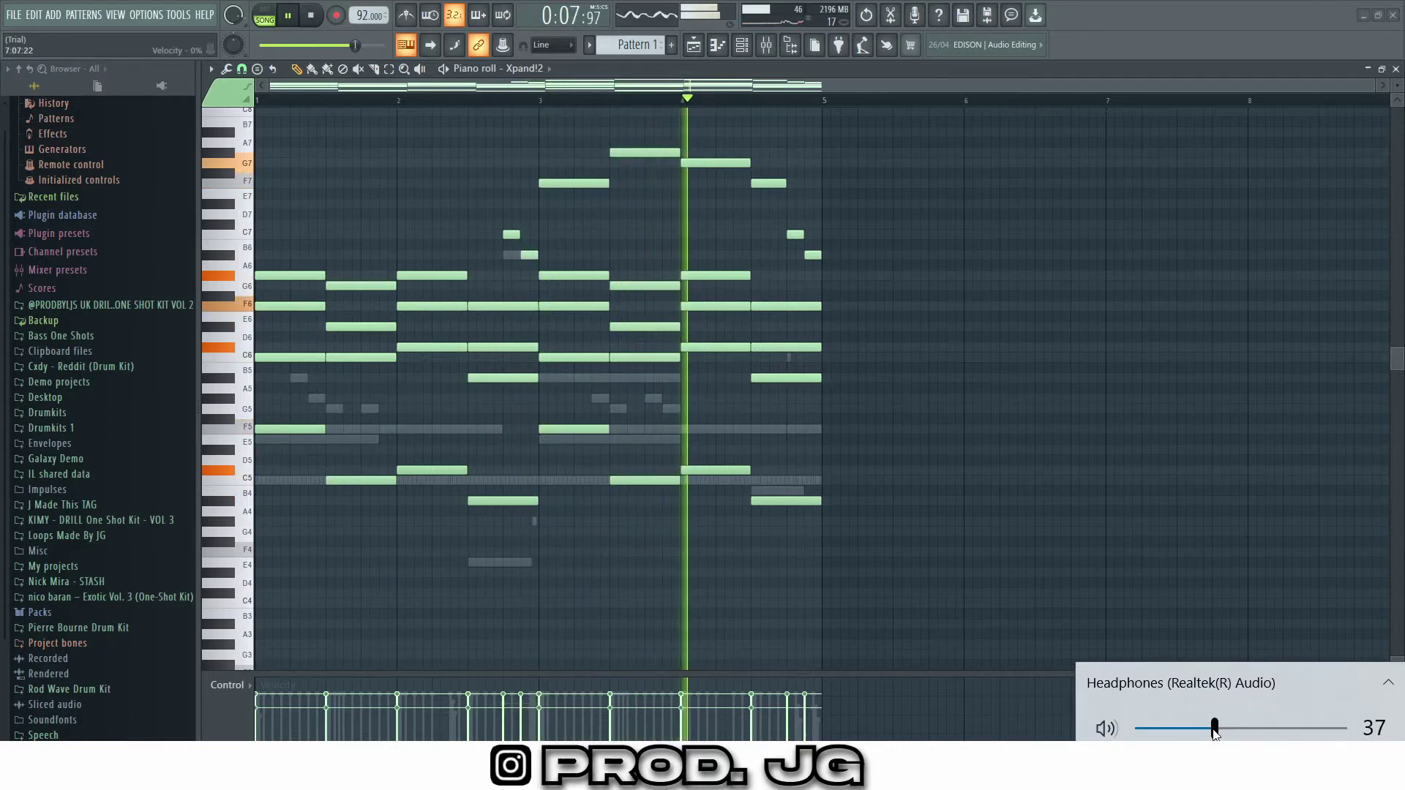
drag(1214, 731, 1192, 731)
right_click(1025, 485)
key(space)
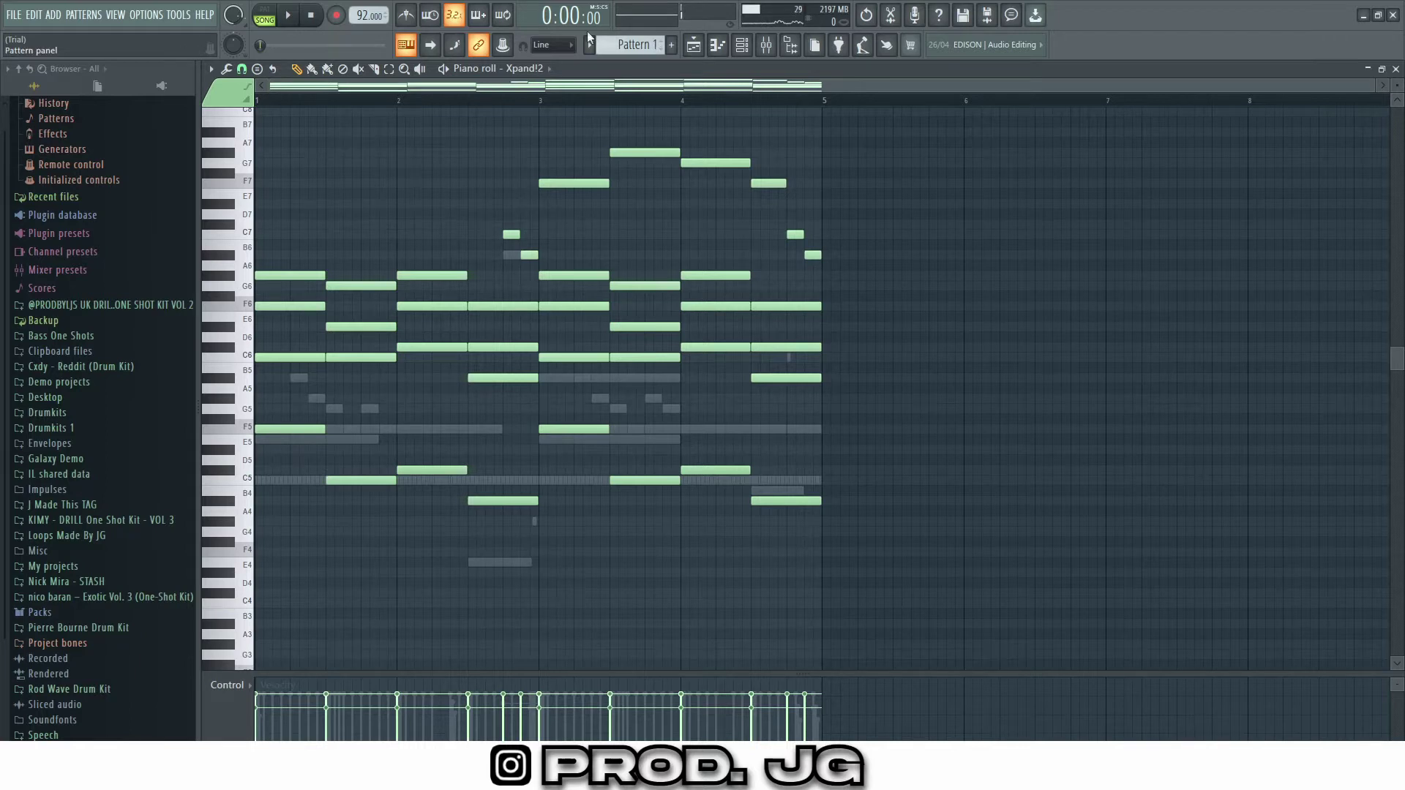
- Unmute Insert 3 in the mixer and show the trav - workshop mallet notes enlarged in the piano roll
click(758, 54)
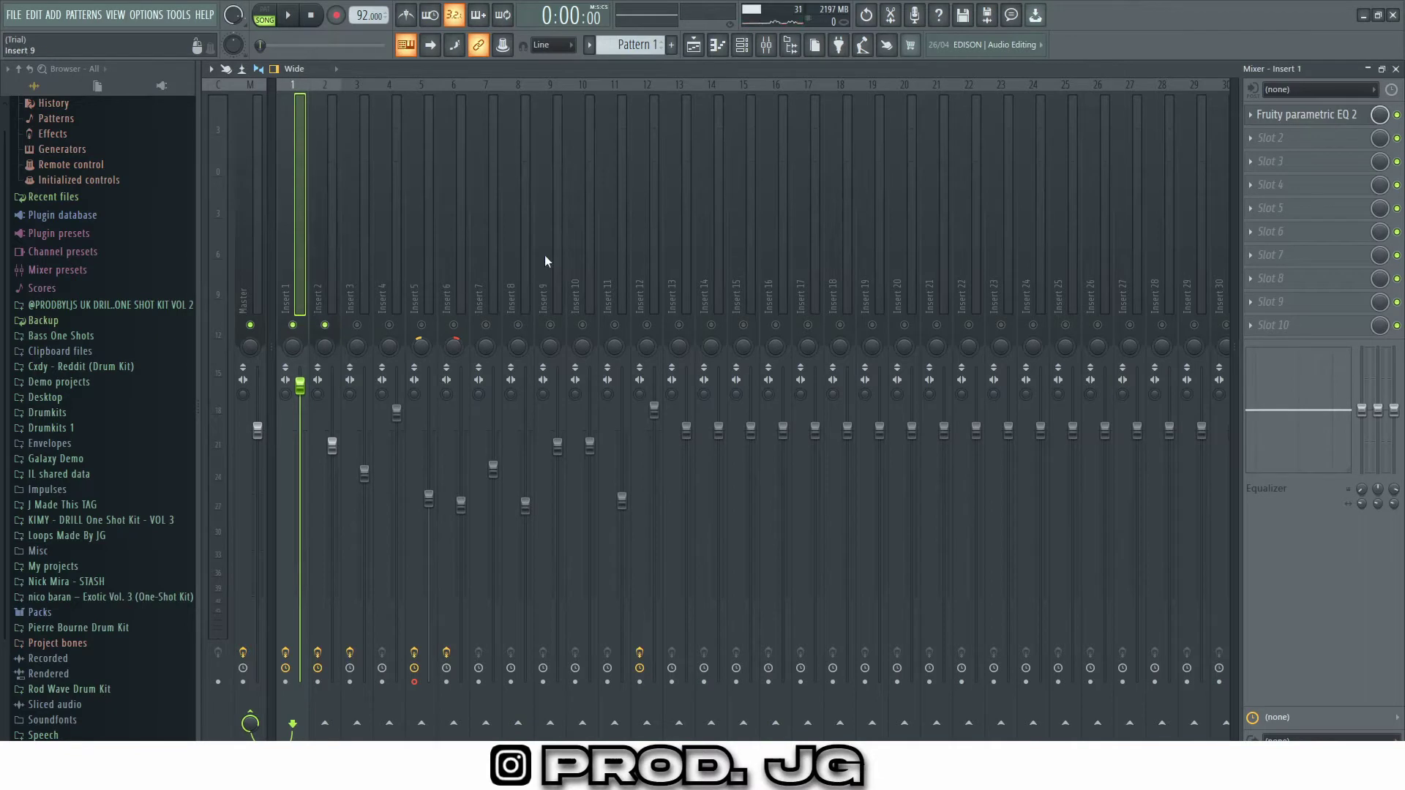
click(357, 324)
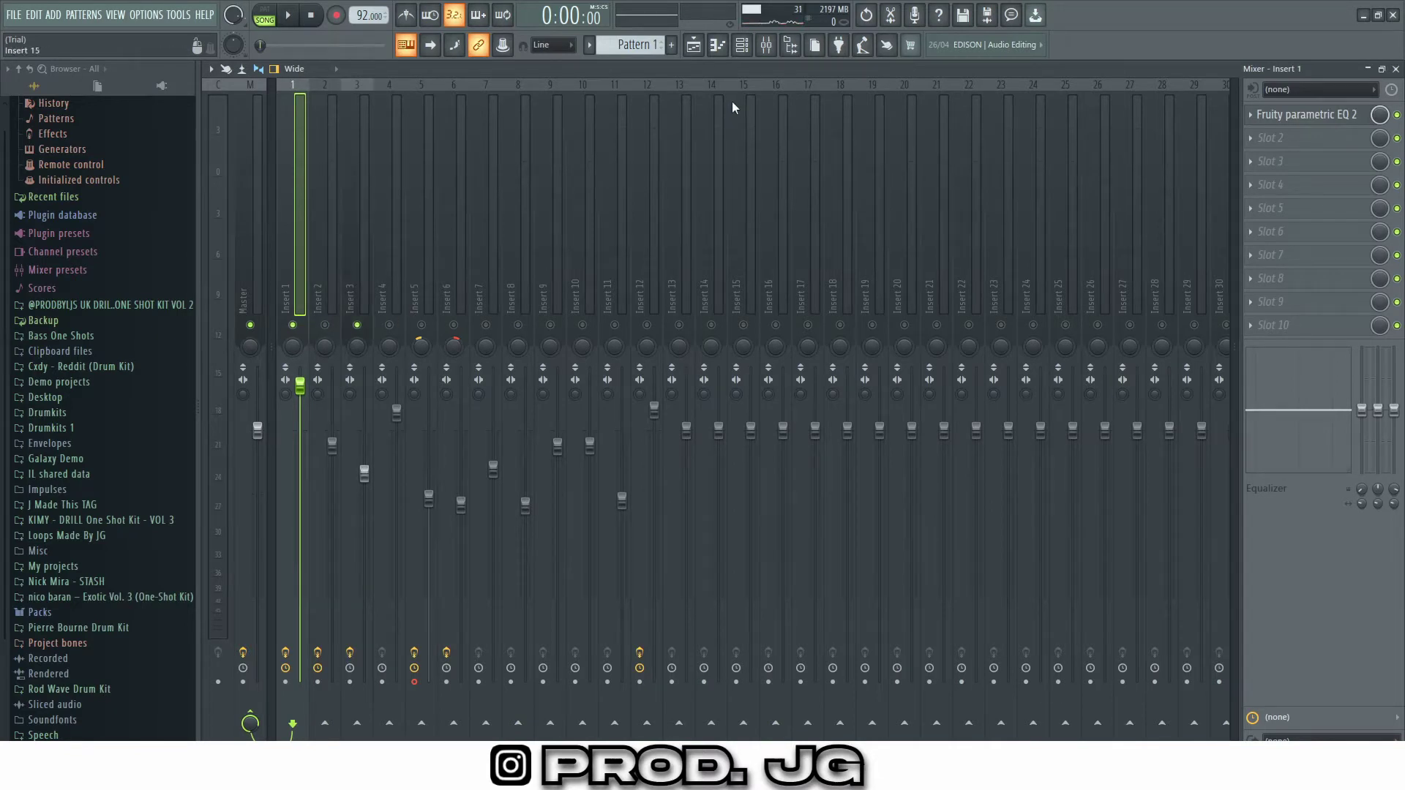
click(742, 54)
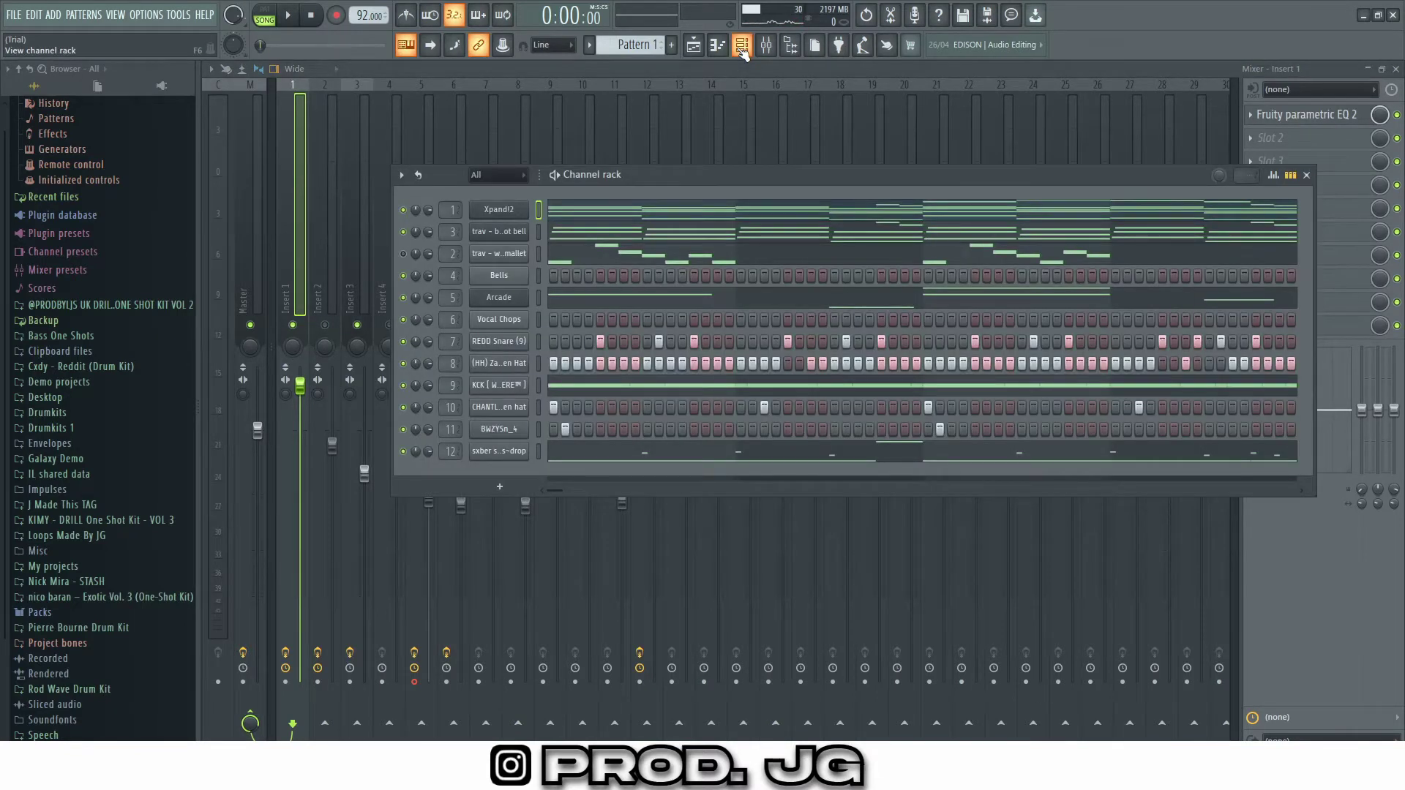
click(672, 254)
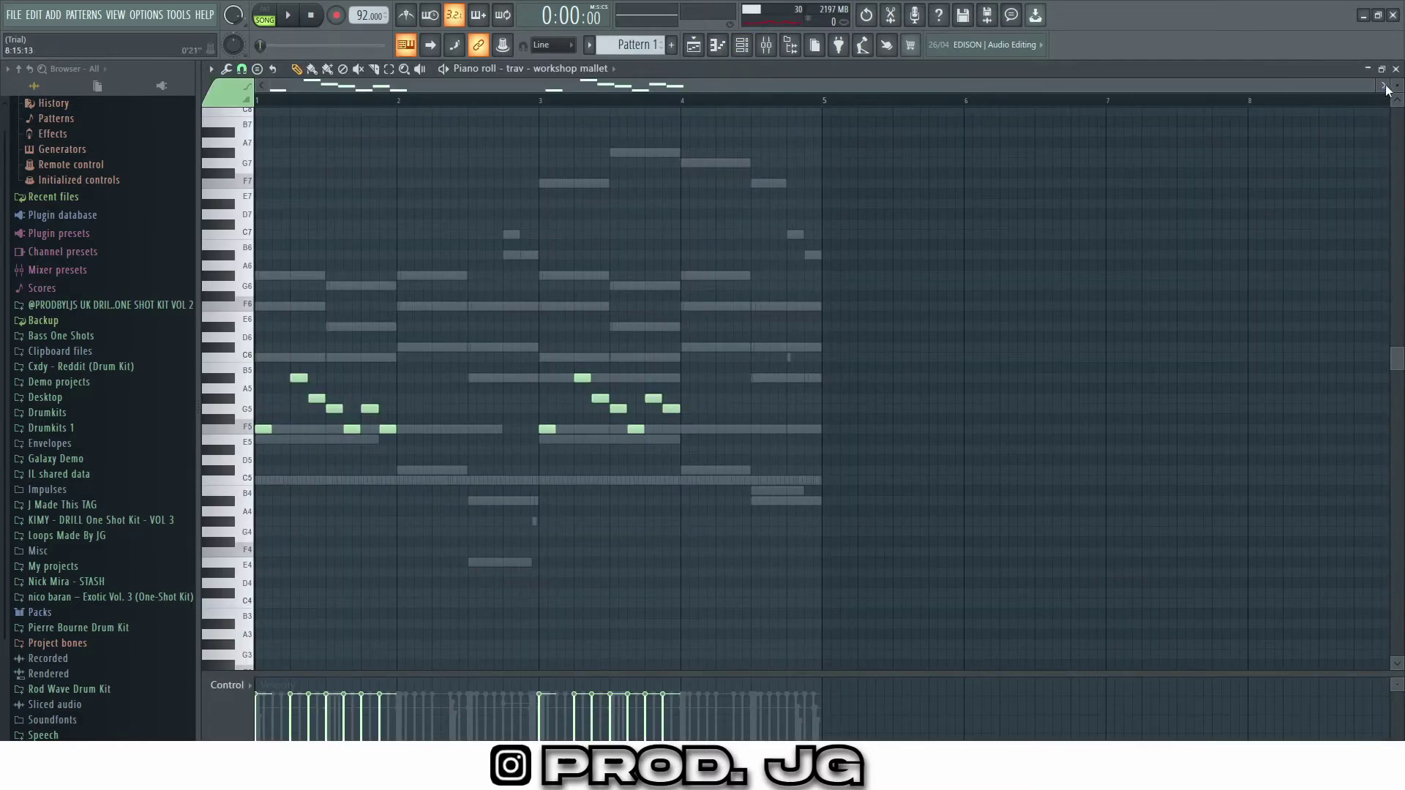
drag(1396, 85, 1396, 94)
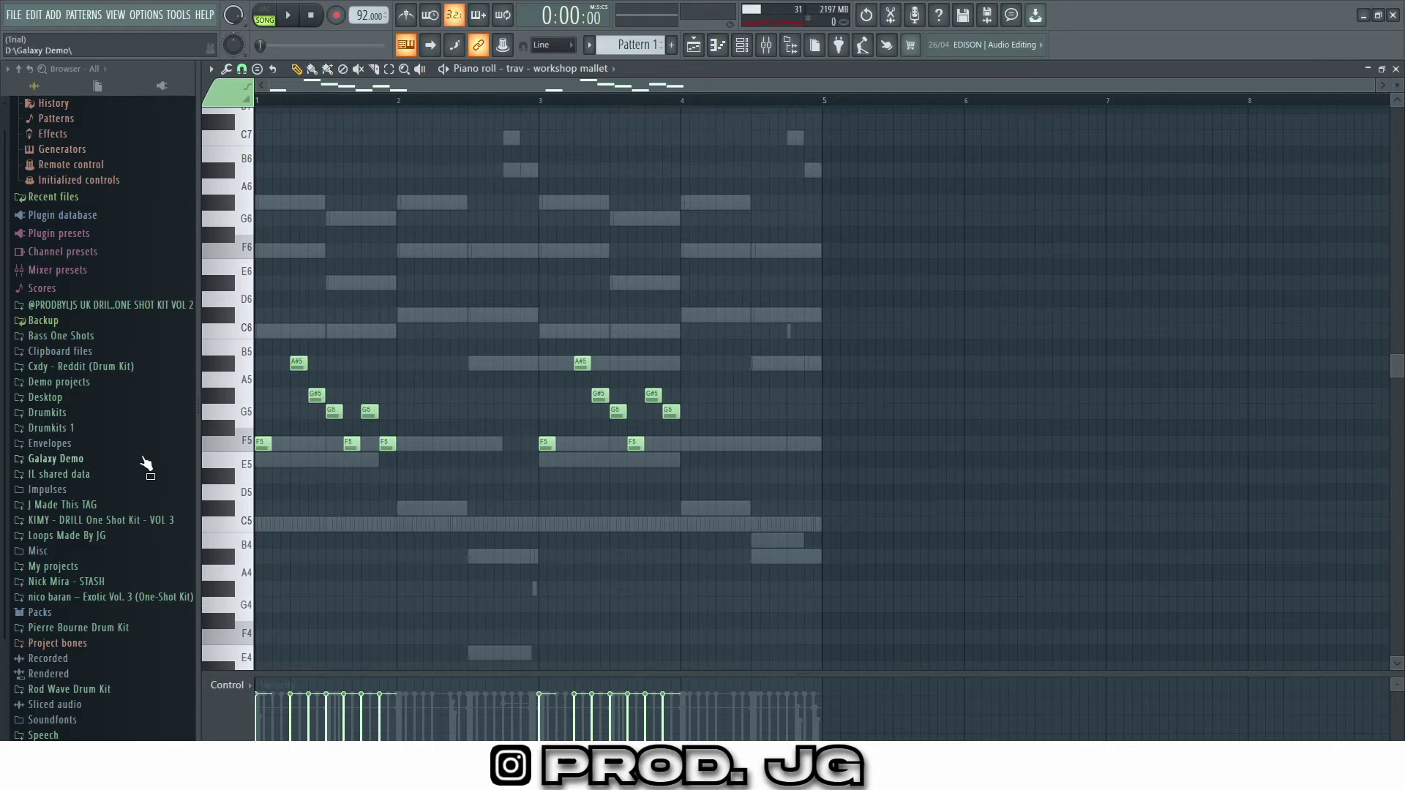
scroll(210, 430, up, 4)
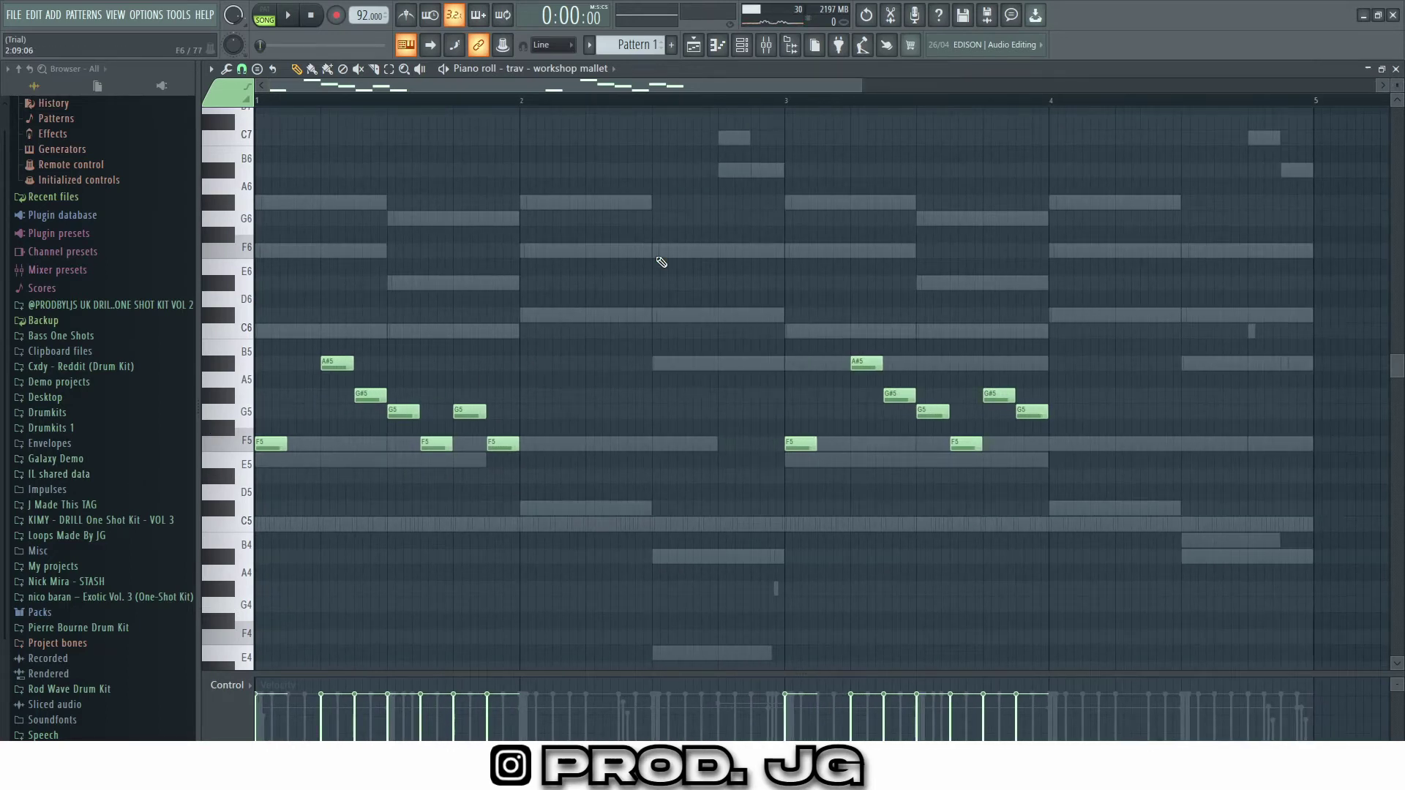
- Unmute Insert 2, bypass its effects, and briefly play the pattern from the workshop mallet piano roll
click(777, 46)
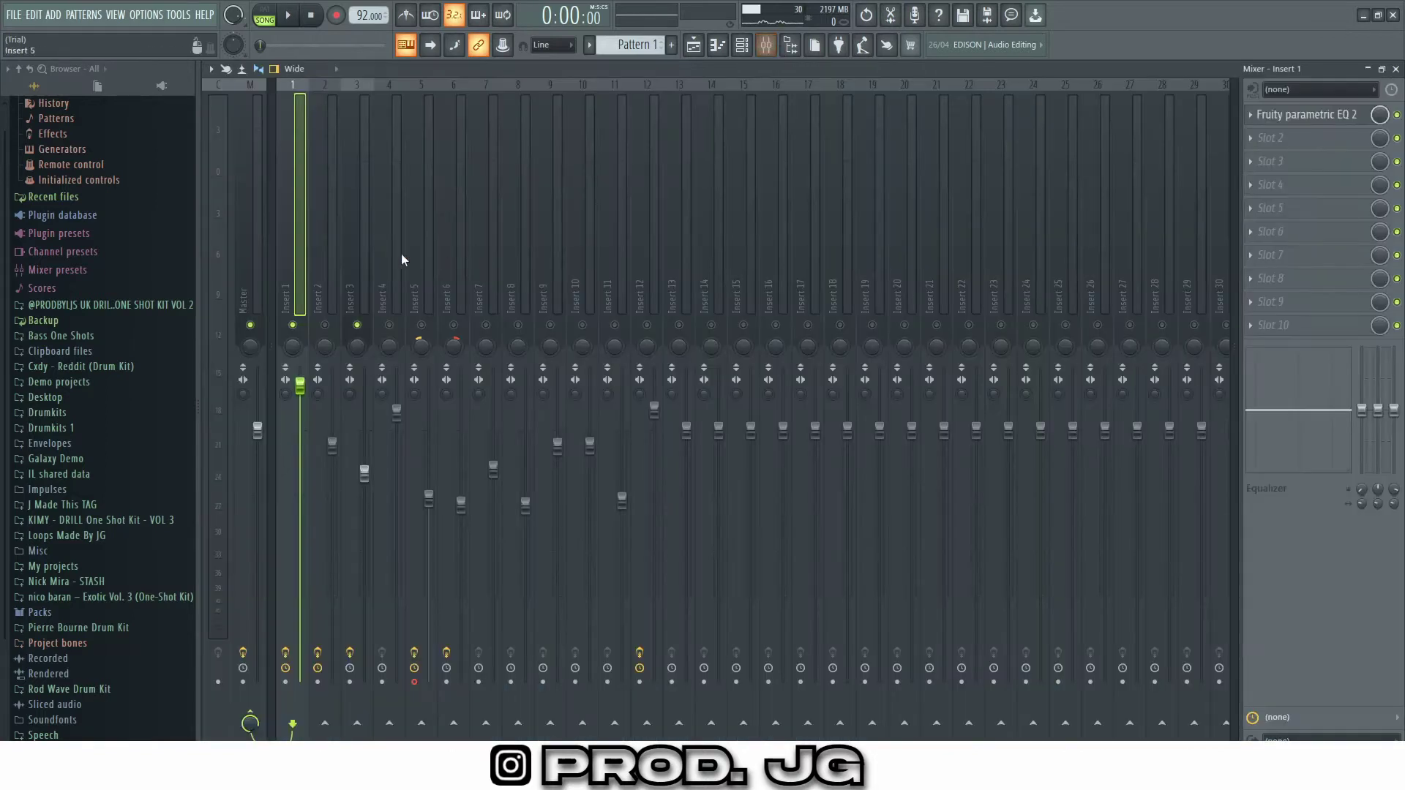
click(328, 243)
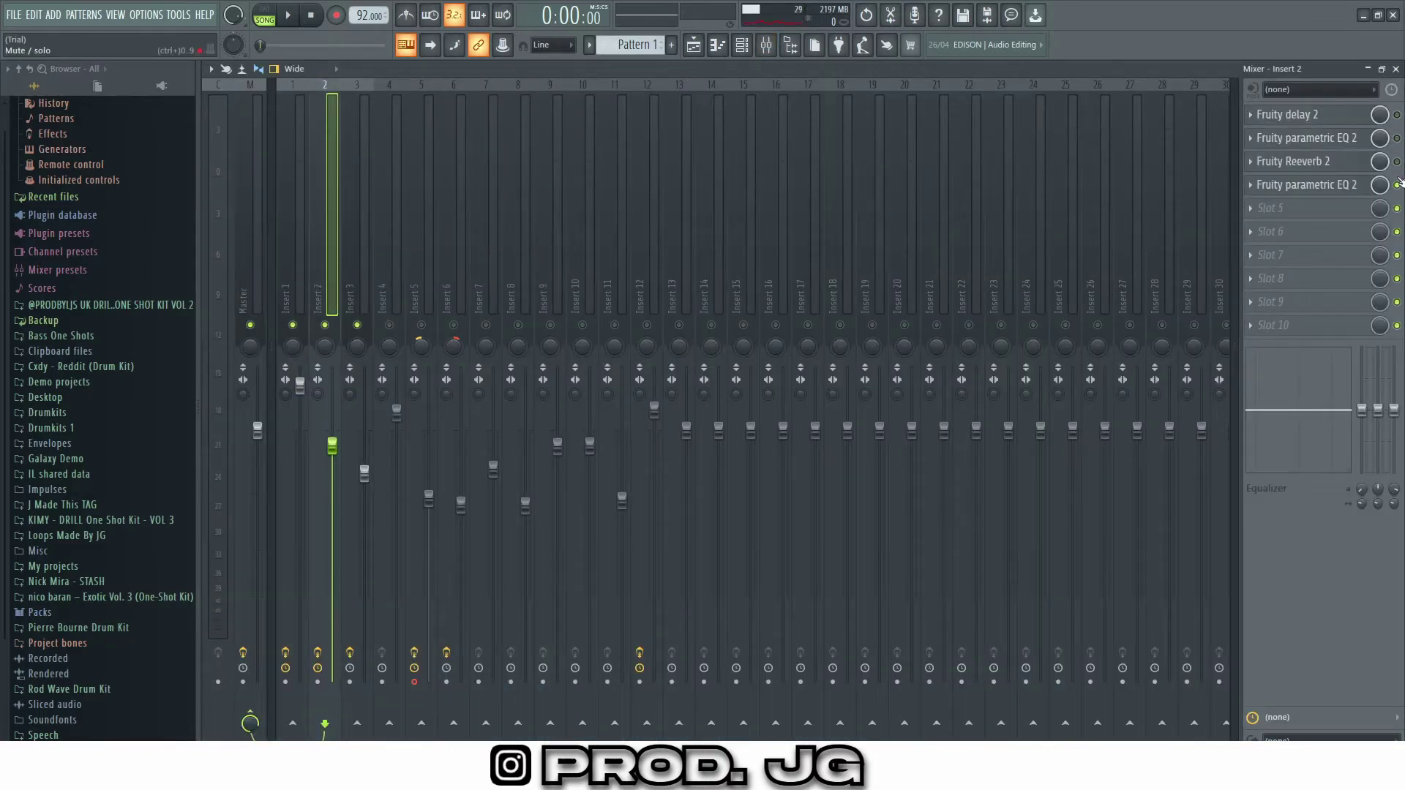
click(717, 46)
key(space)
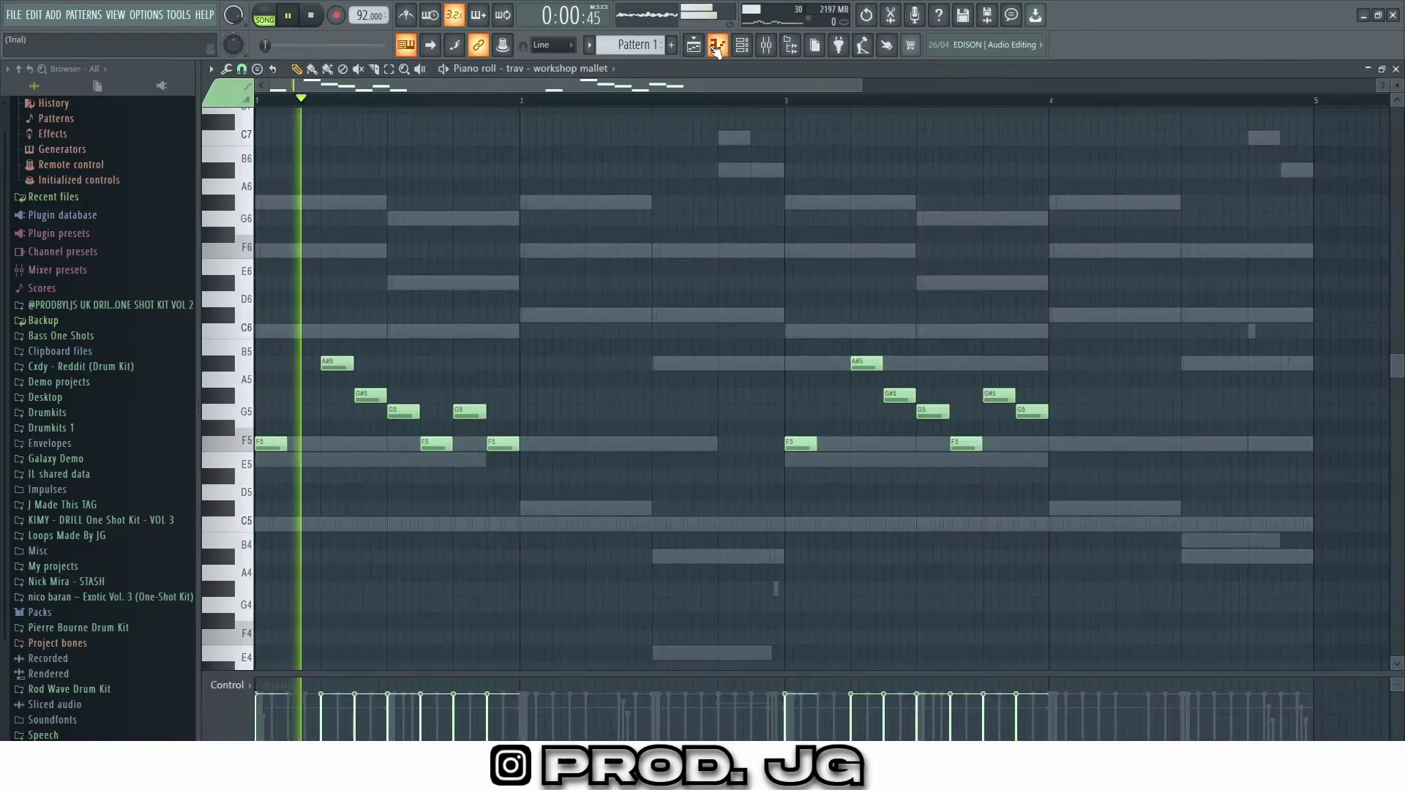
key(space)
- Enable the trav - workshop mallet channel in the channel rack and play the pattern with its melody
click(741, 46)
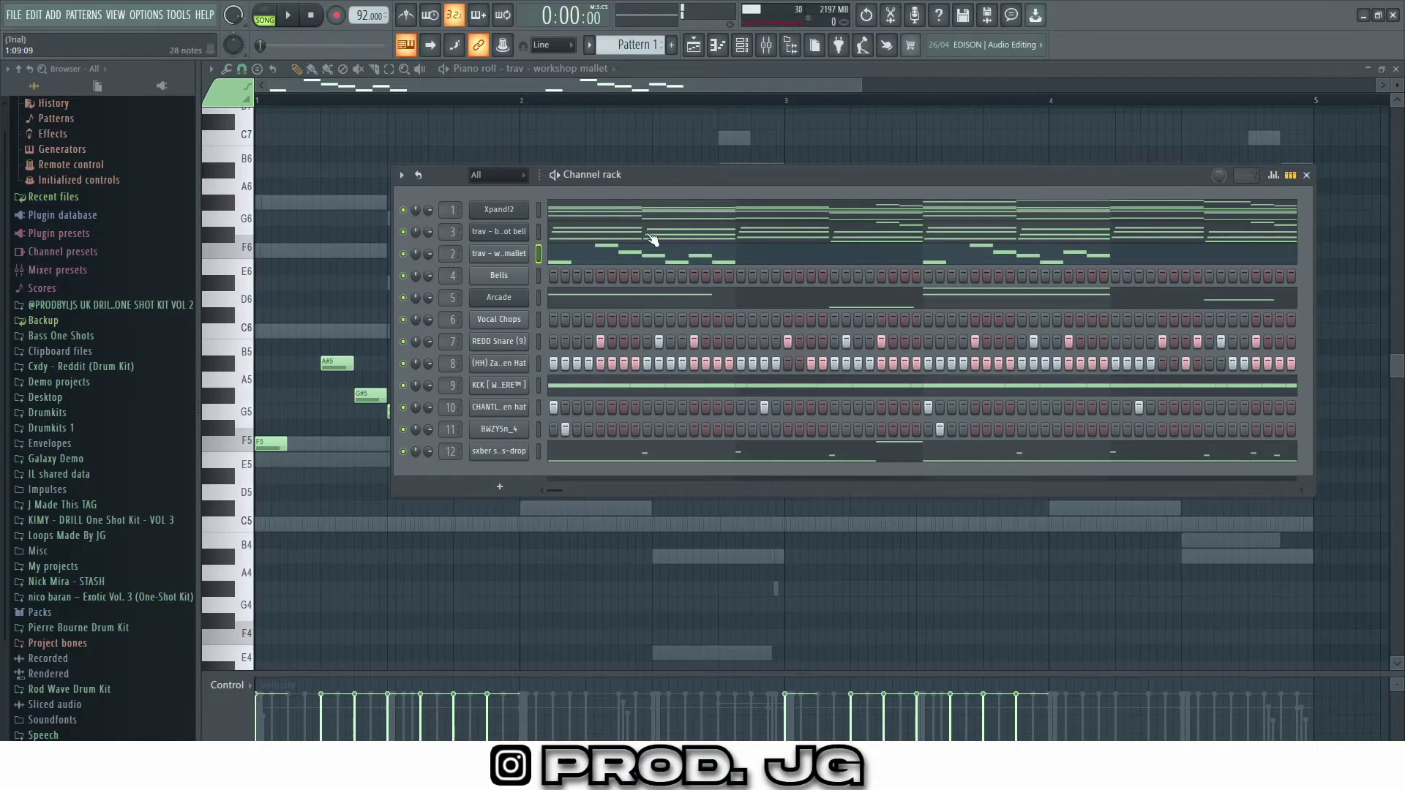
click(1306, 175)
key(space)
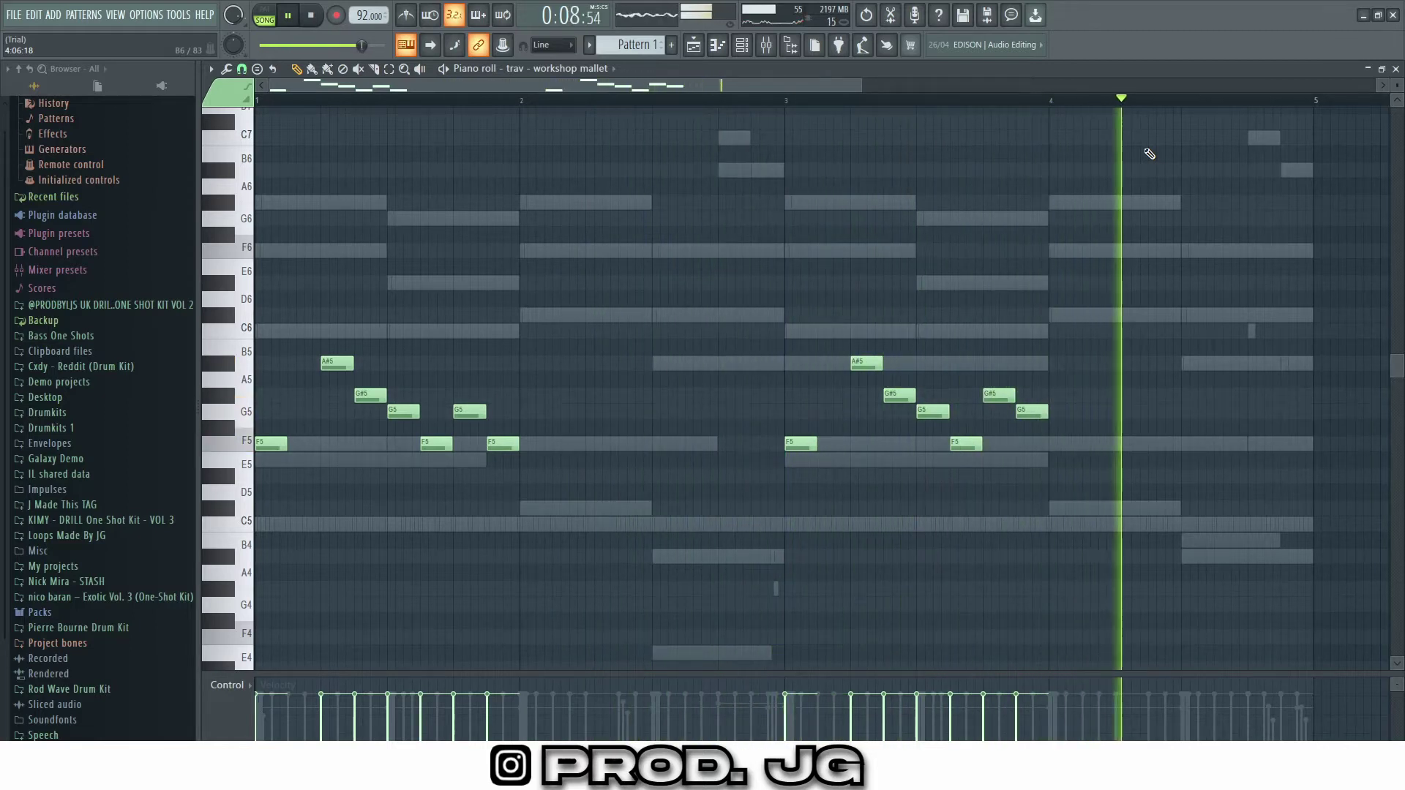
key(space)
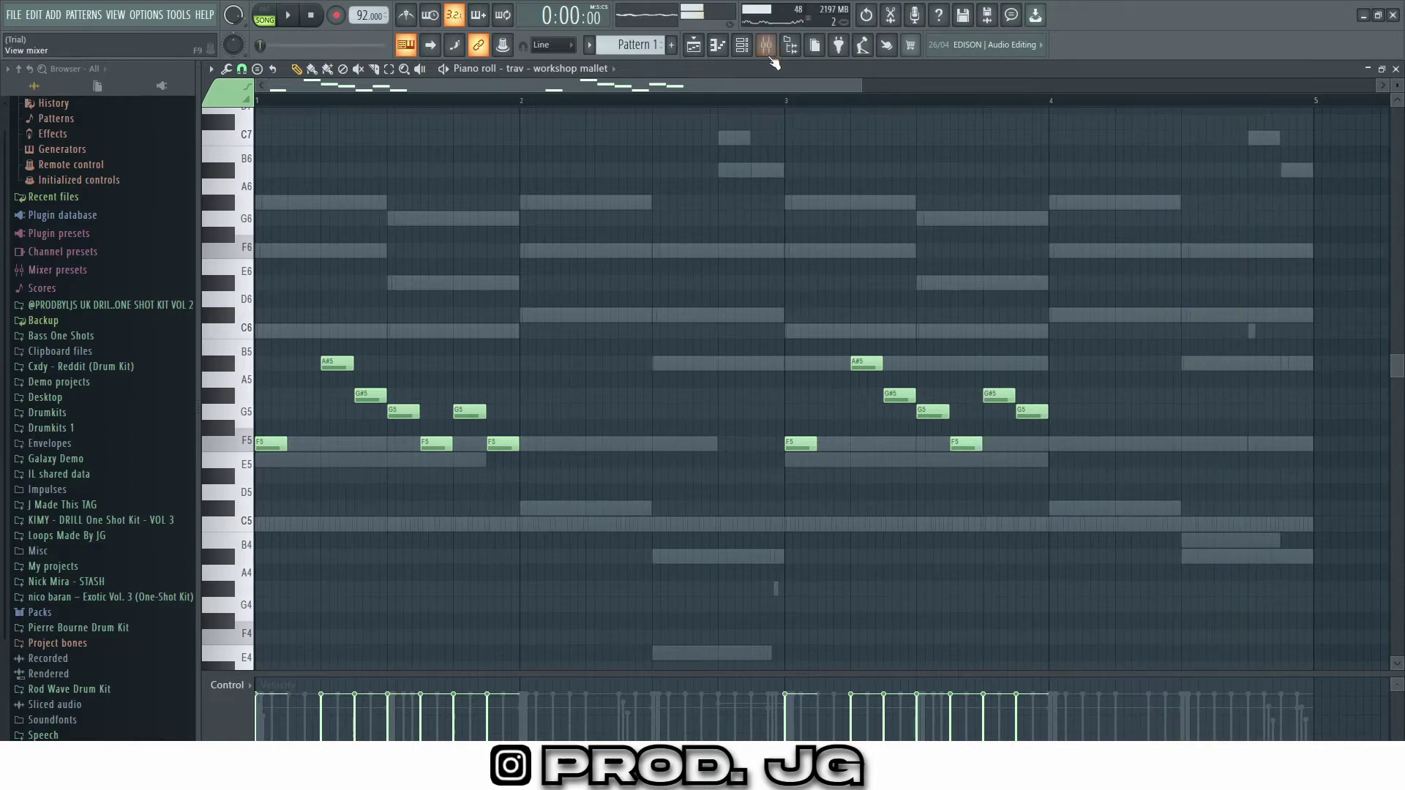
- Re-enable the Fruity parametric EQ 2 and Fruity Reeverb 2 effects on Insert 2, viewing the low-cut curve and the reverb settings
click(766, 49)
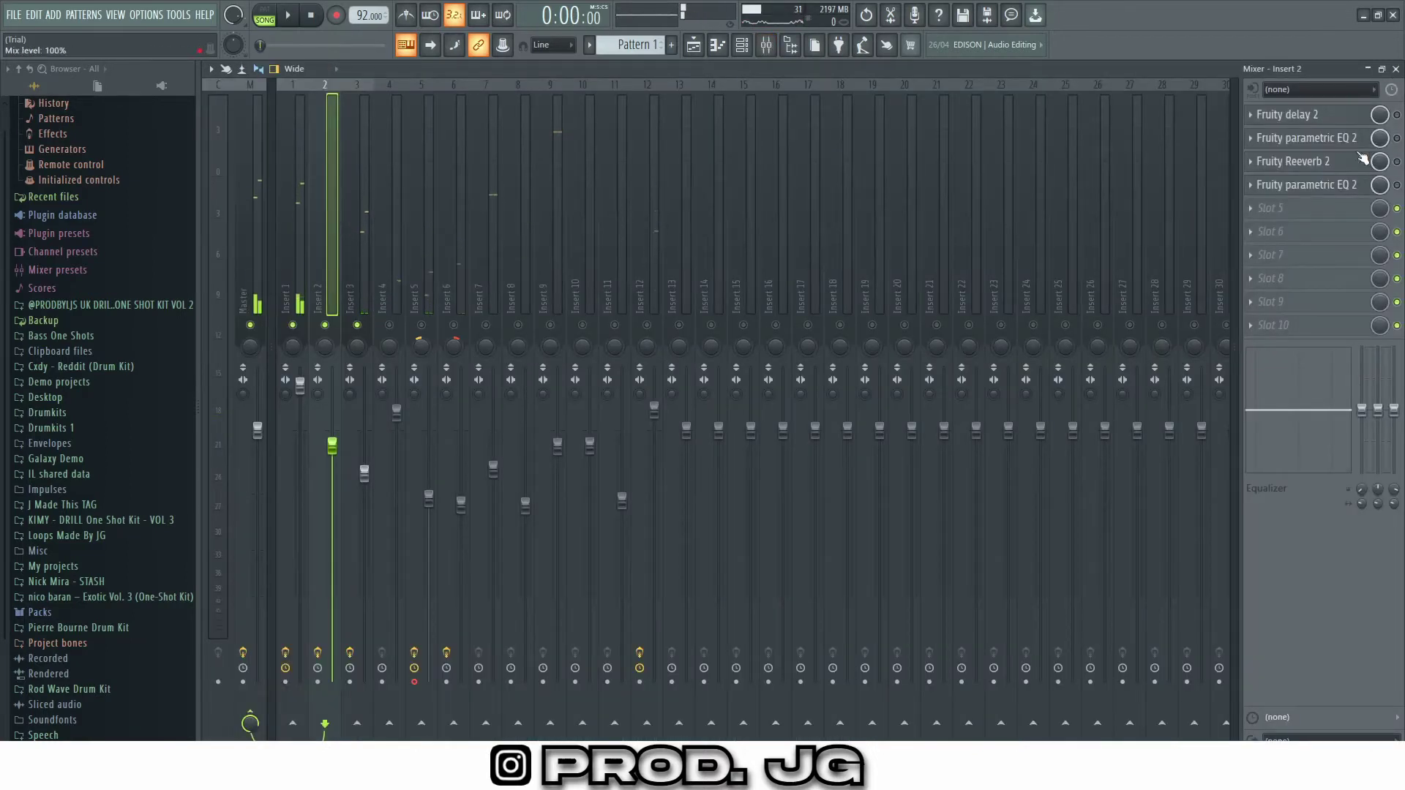
click(1309, 138)
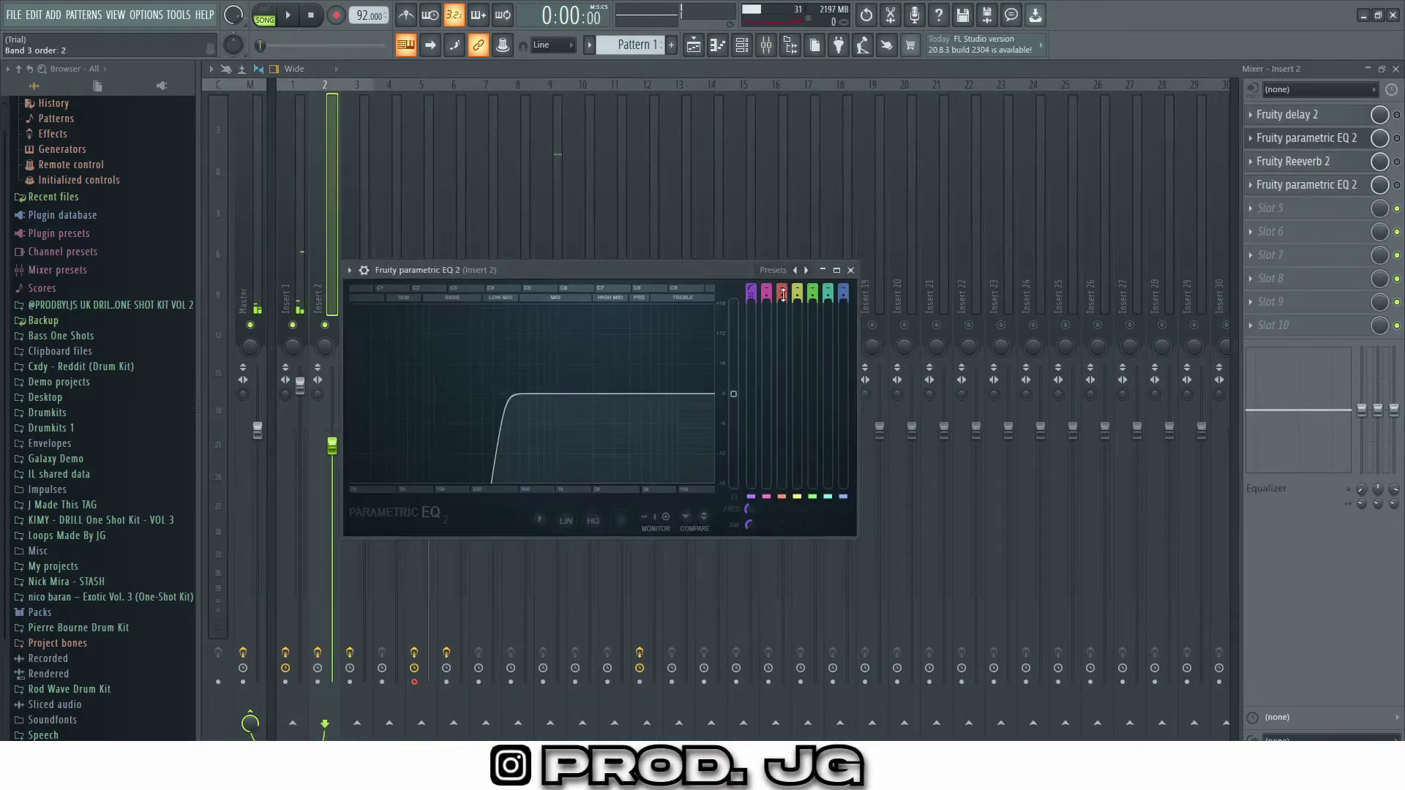
click(851, 270)
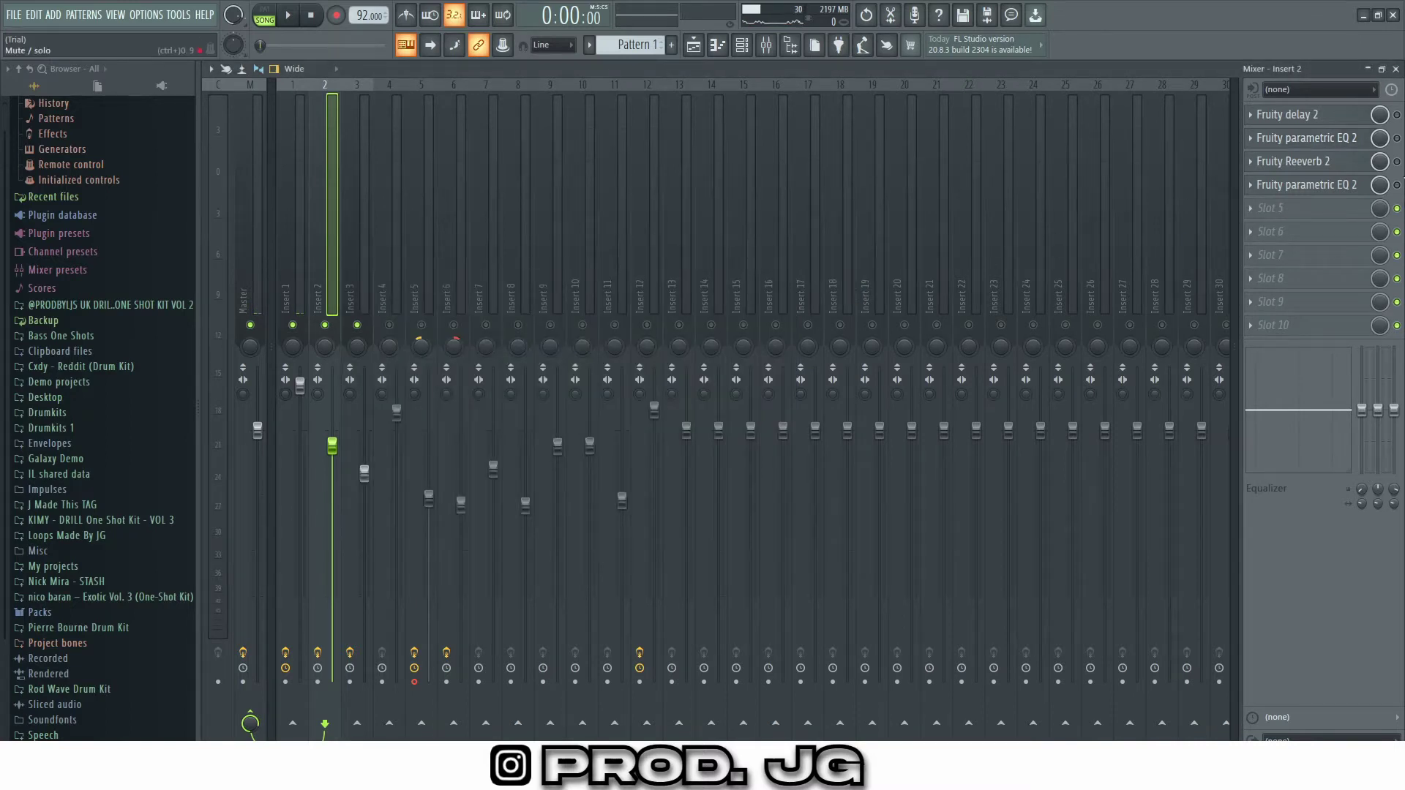
click(1291, 161)
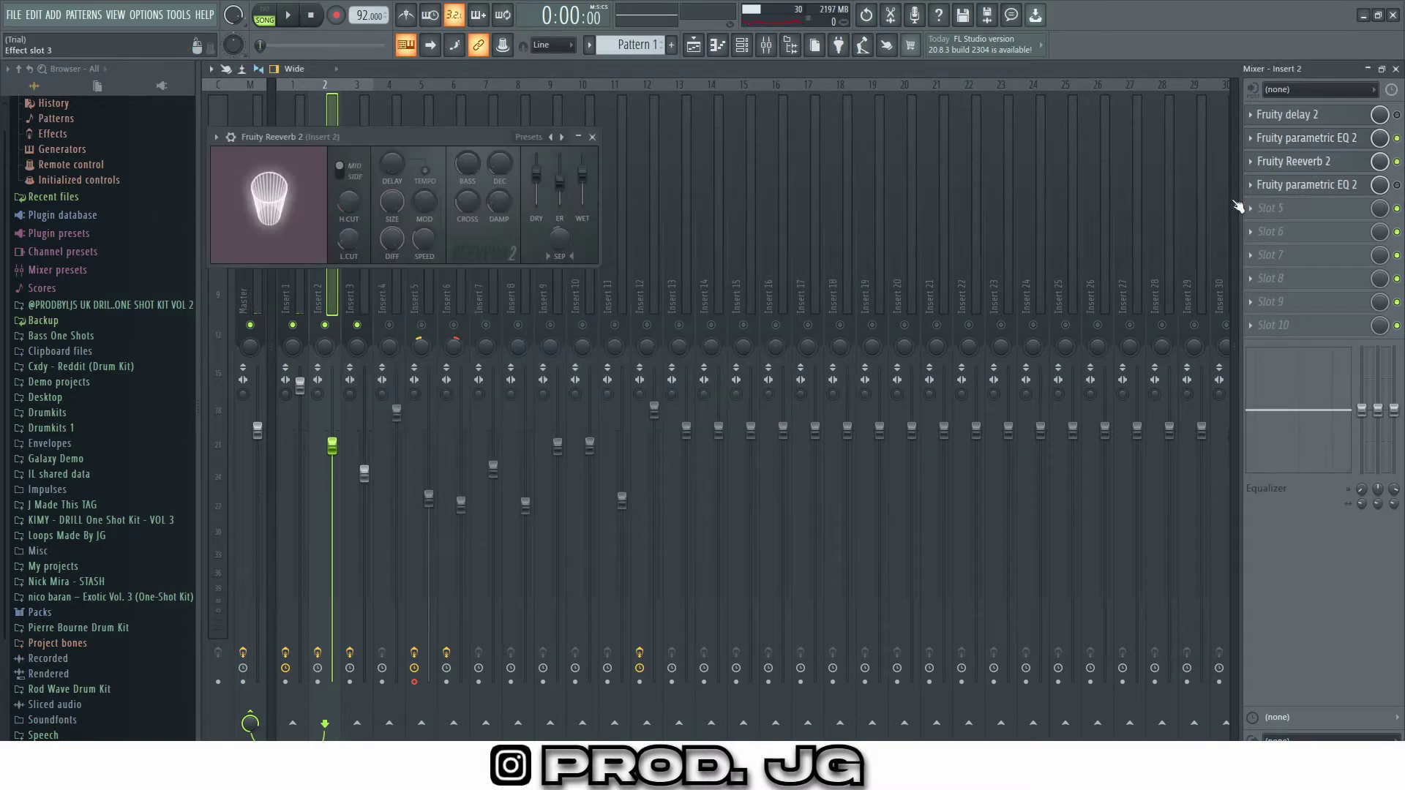
click(592, 137)
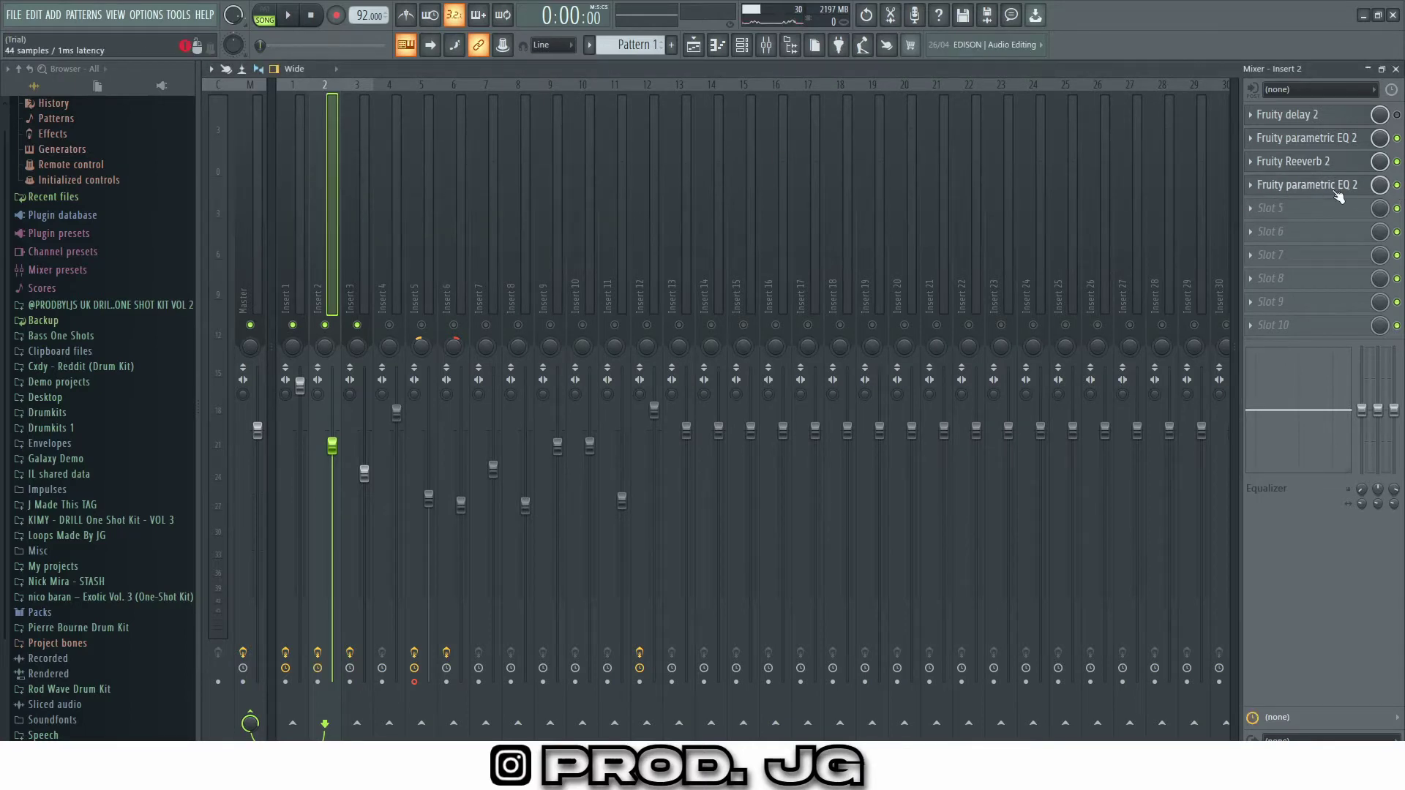
- Check the second Fruity parametric EQ 2 curve on Insert 2, and re-enable Fruity delay 2 while viewing its settings
click(1307, 186)
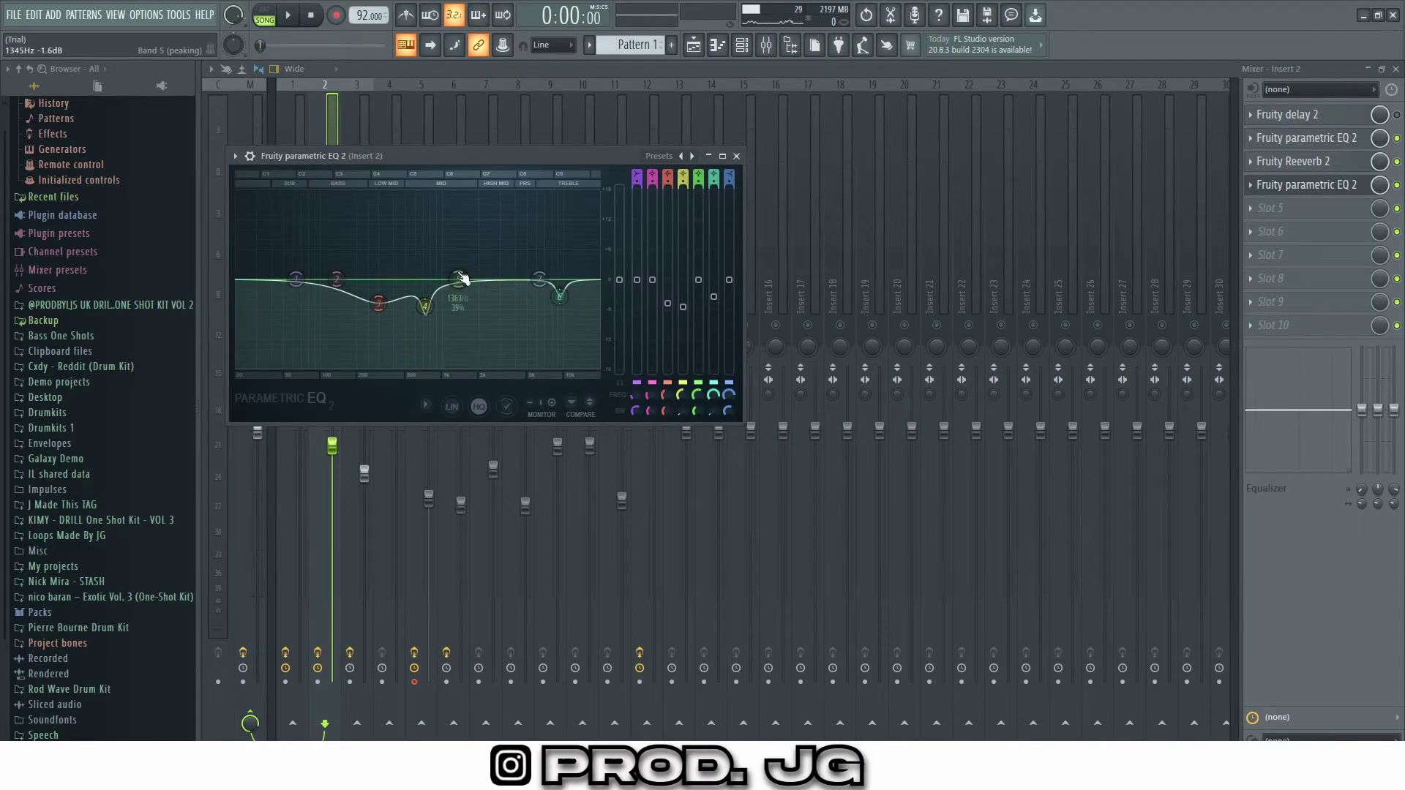
click(737, 156)
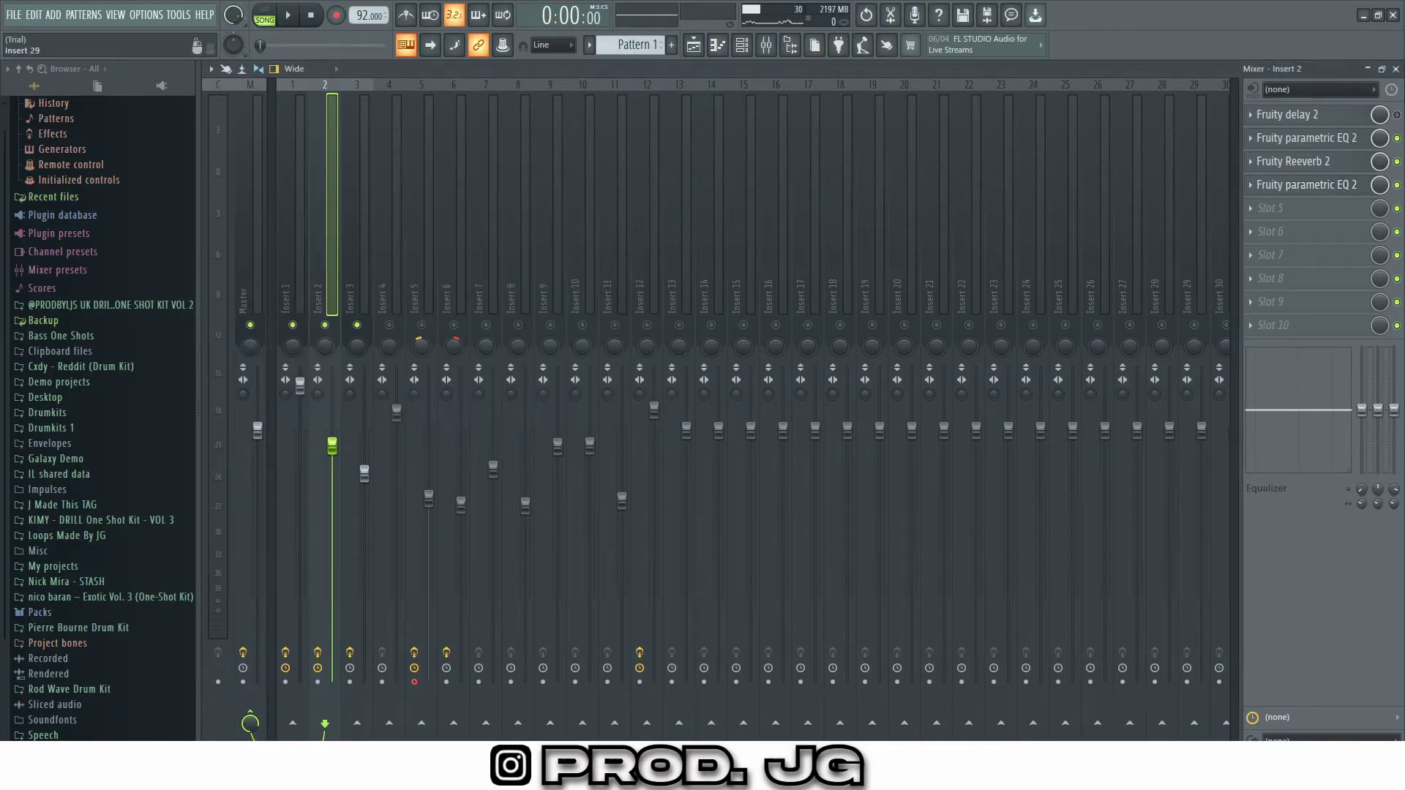
click(1345, 117)
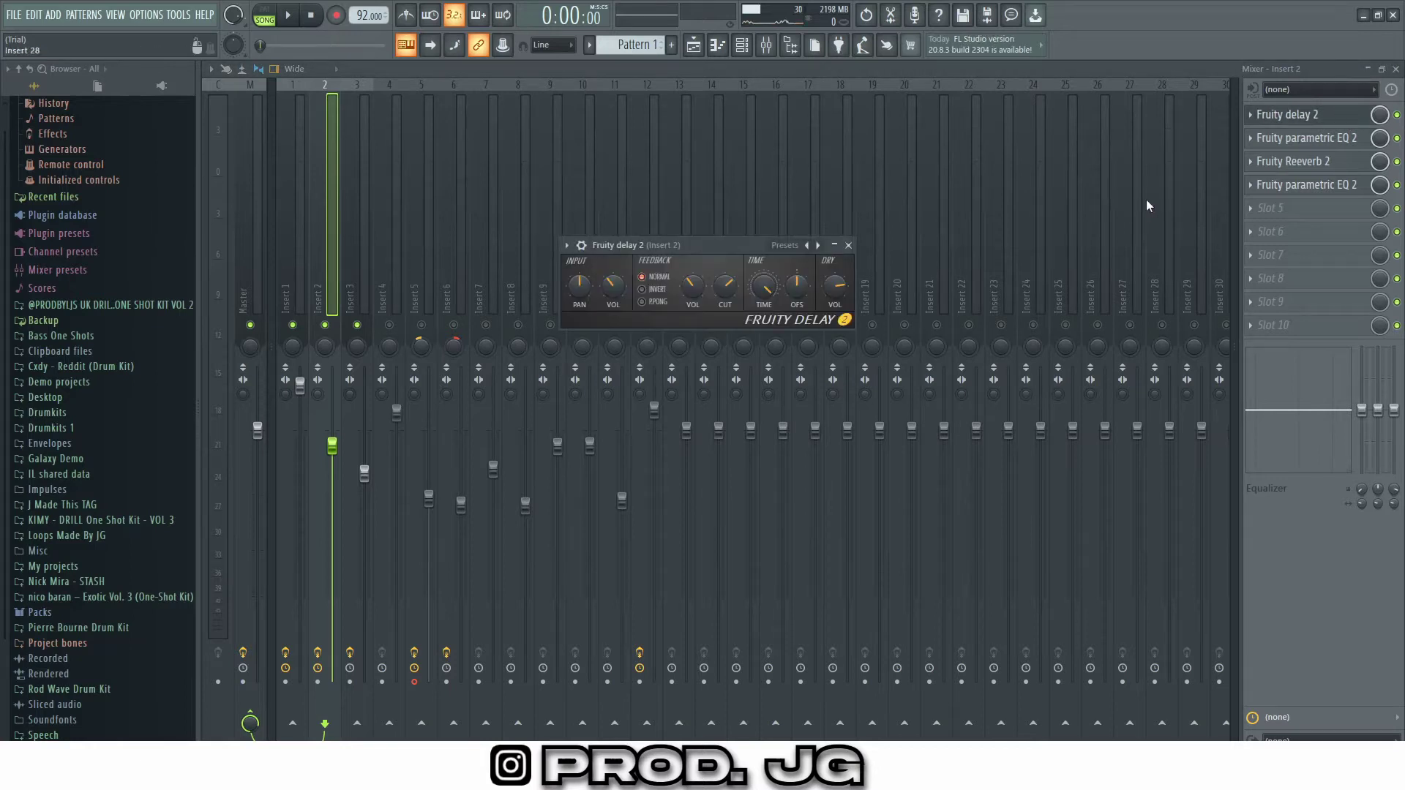
click(848, 246)
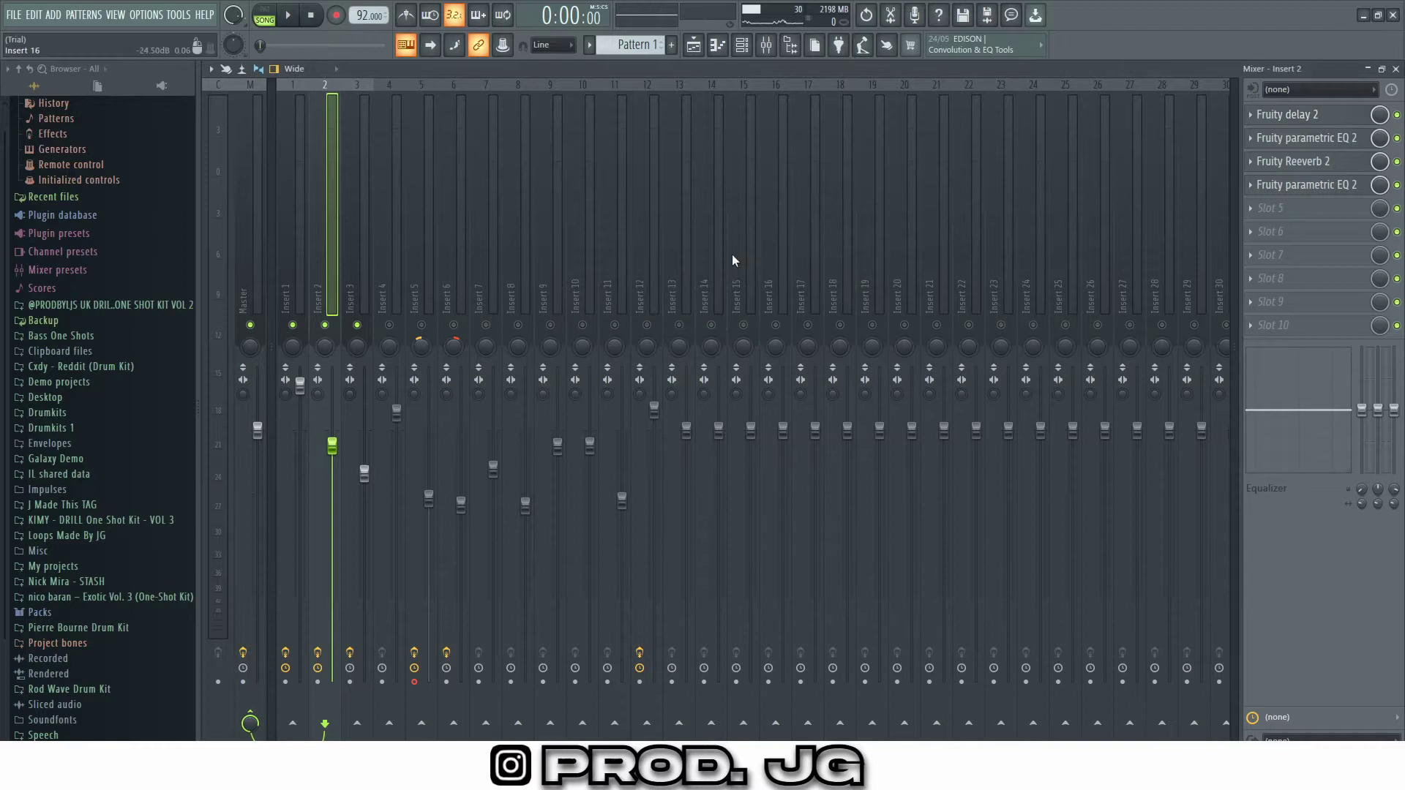
- Solo the Bells track in the playlist and play it with Insert 4 unmuted in the mixer
click(1396, 68)
click(1396, 68)
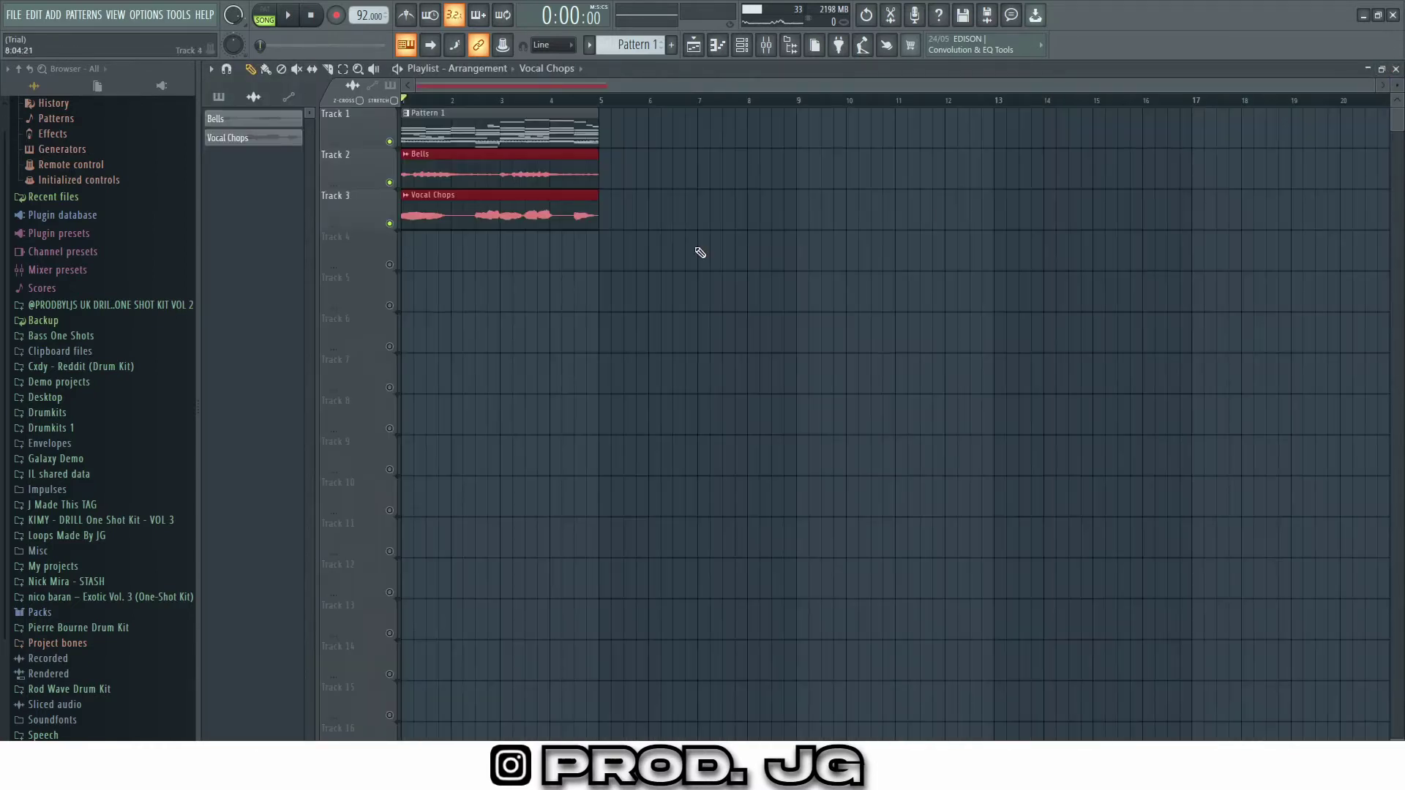
right_click(390, 183)
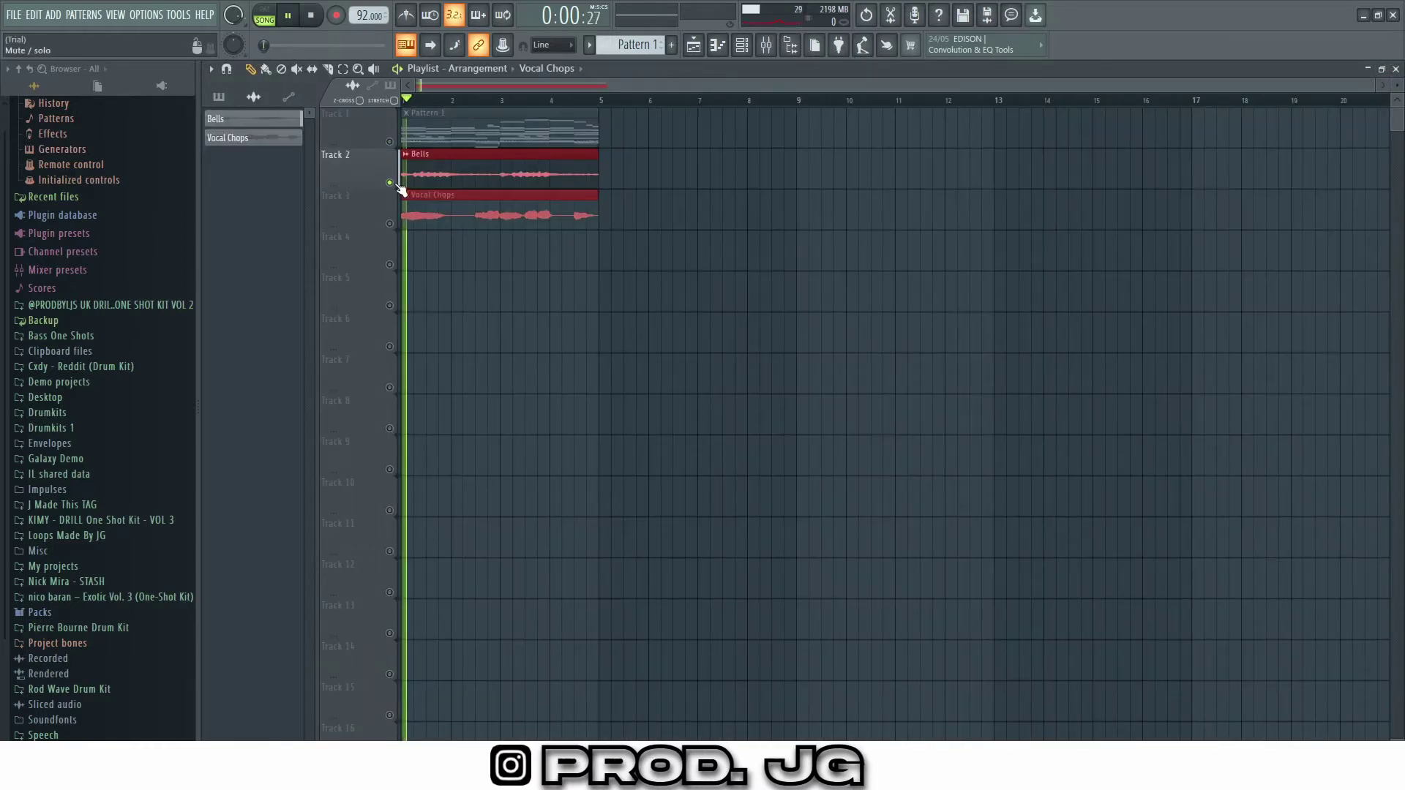
key(F9)
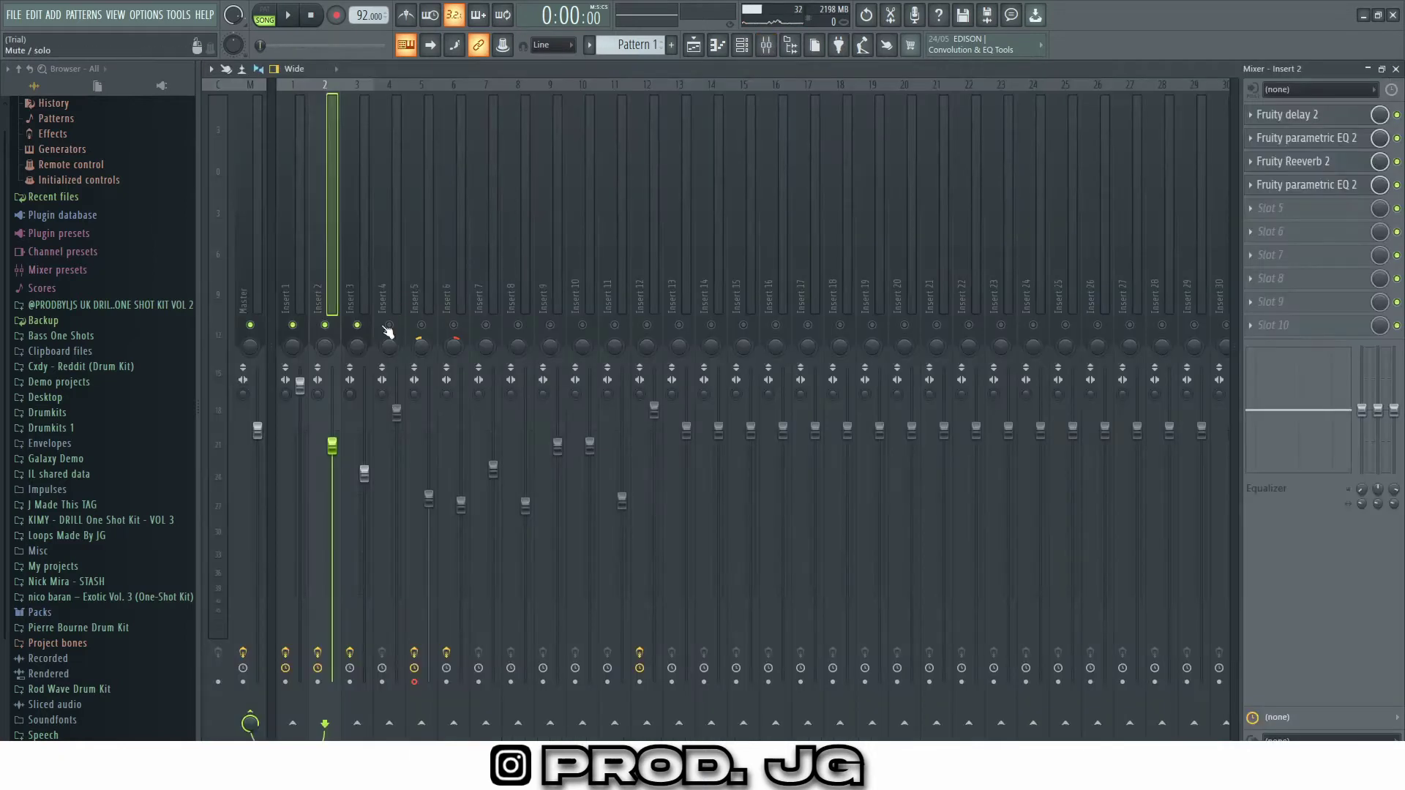
click(383, 246)
click(1395, 68)
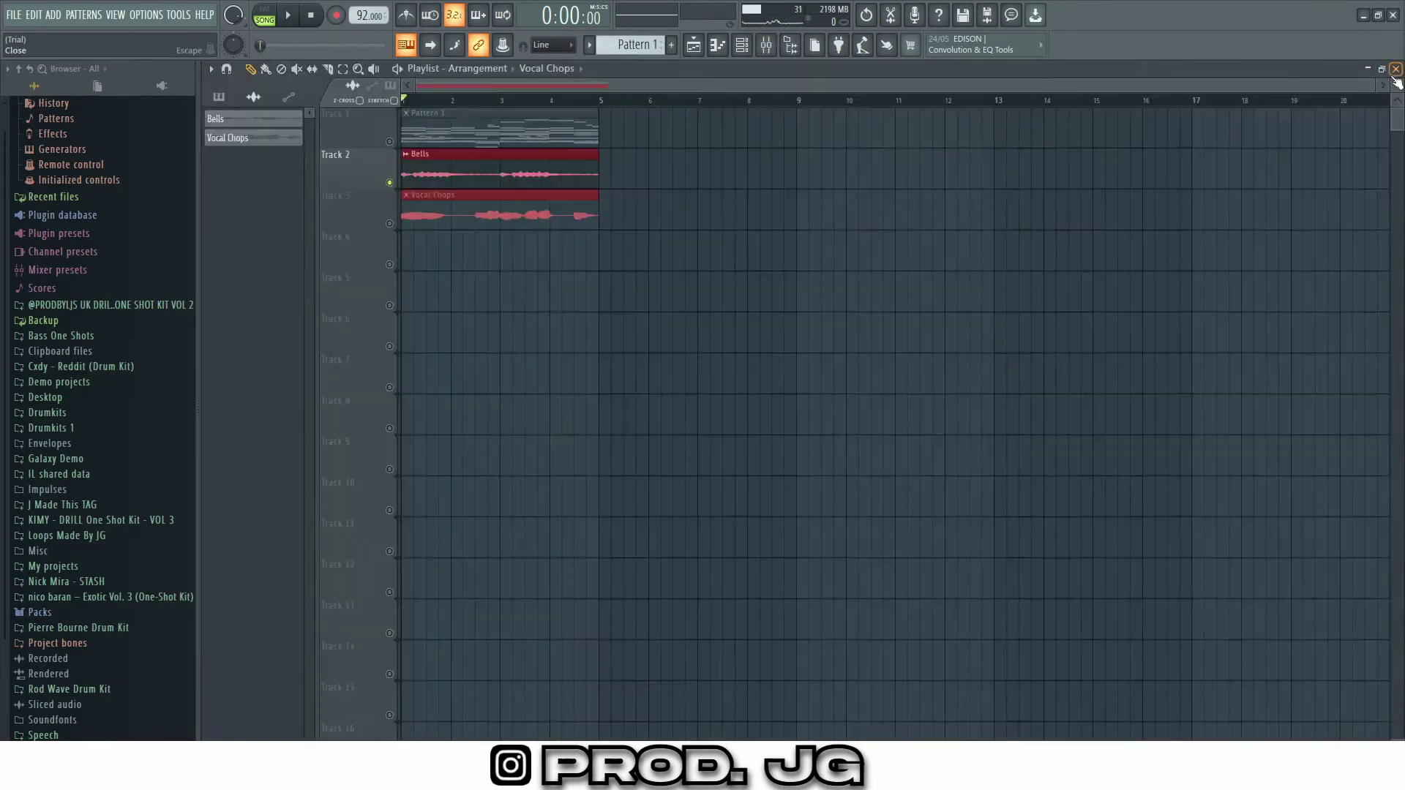
key(space)
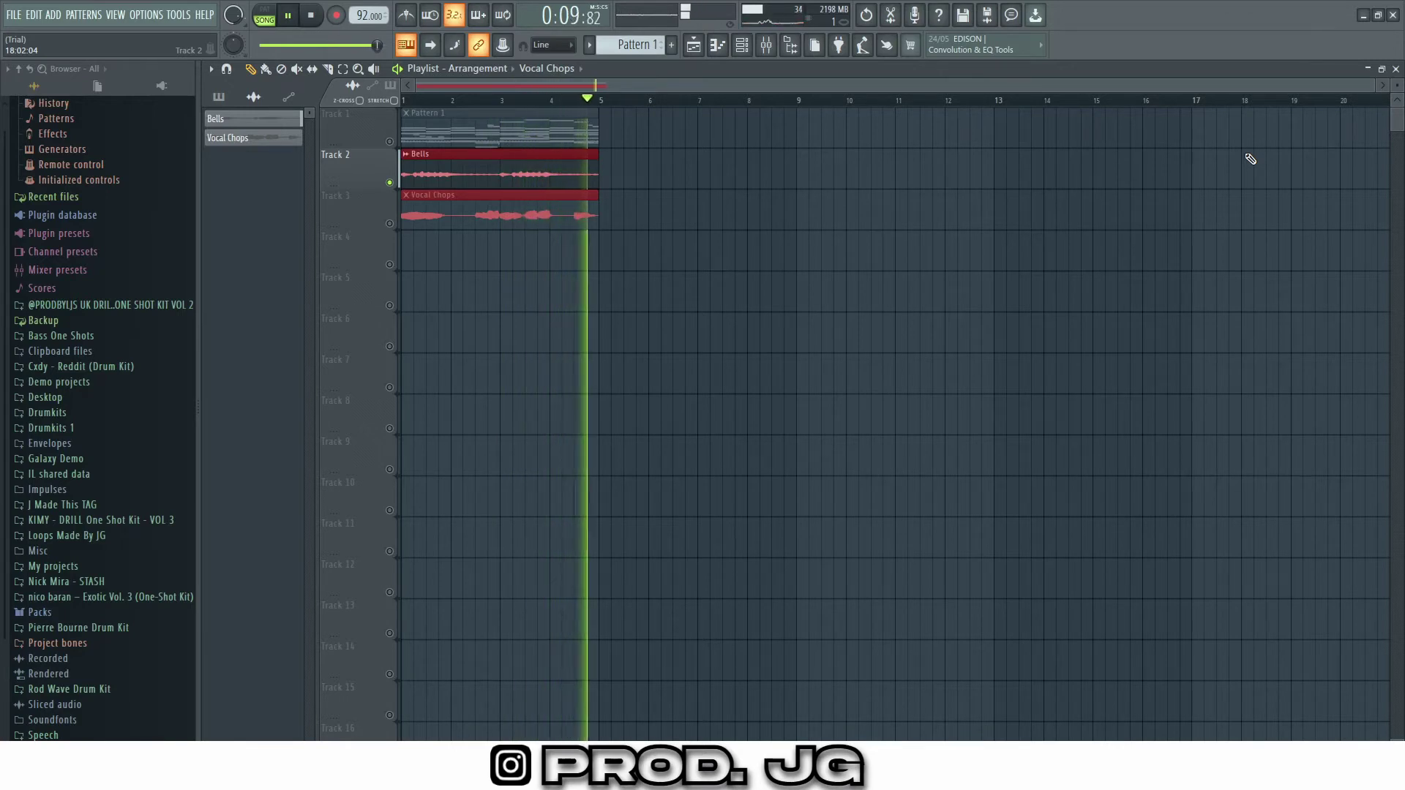
key(space)
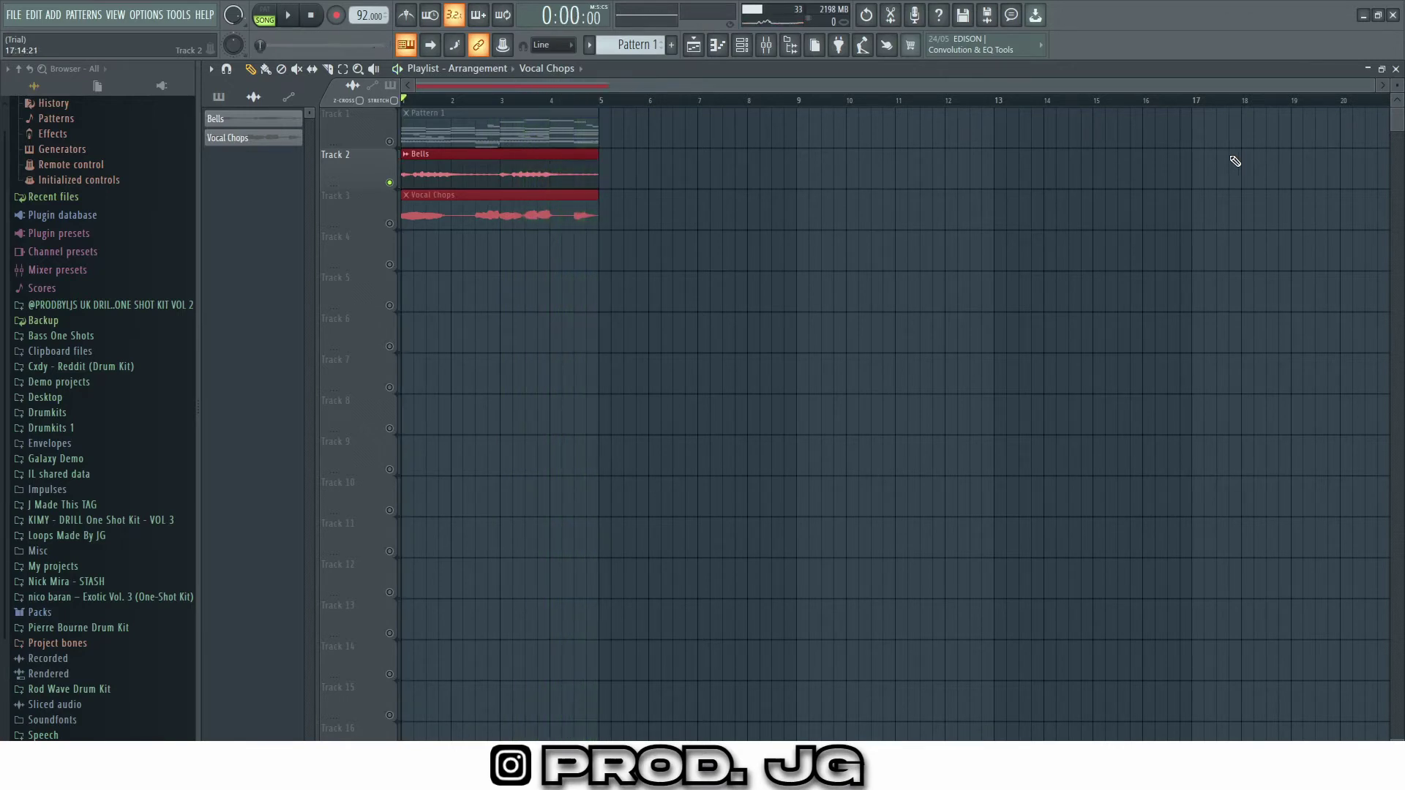
- Select Insert 3 and mute Insert 2 in the mixer, and set playback to pattern mode
click(764, 53)
click(356, 261)
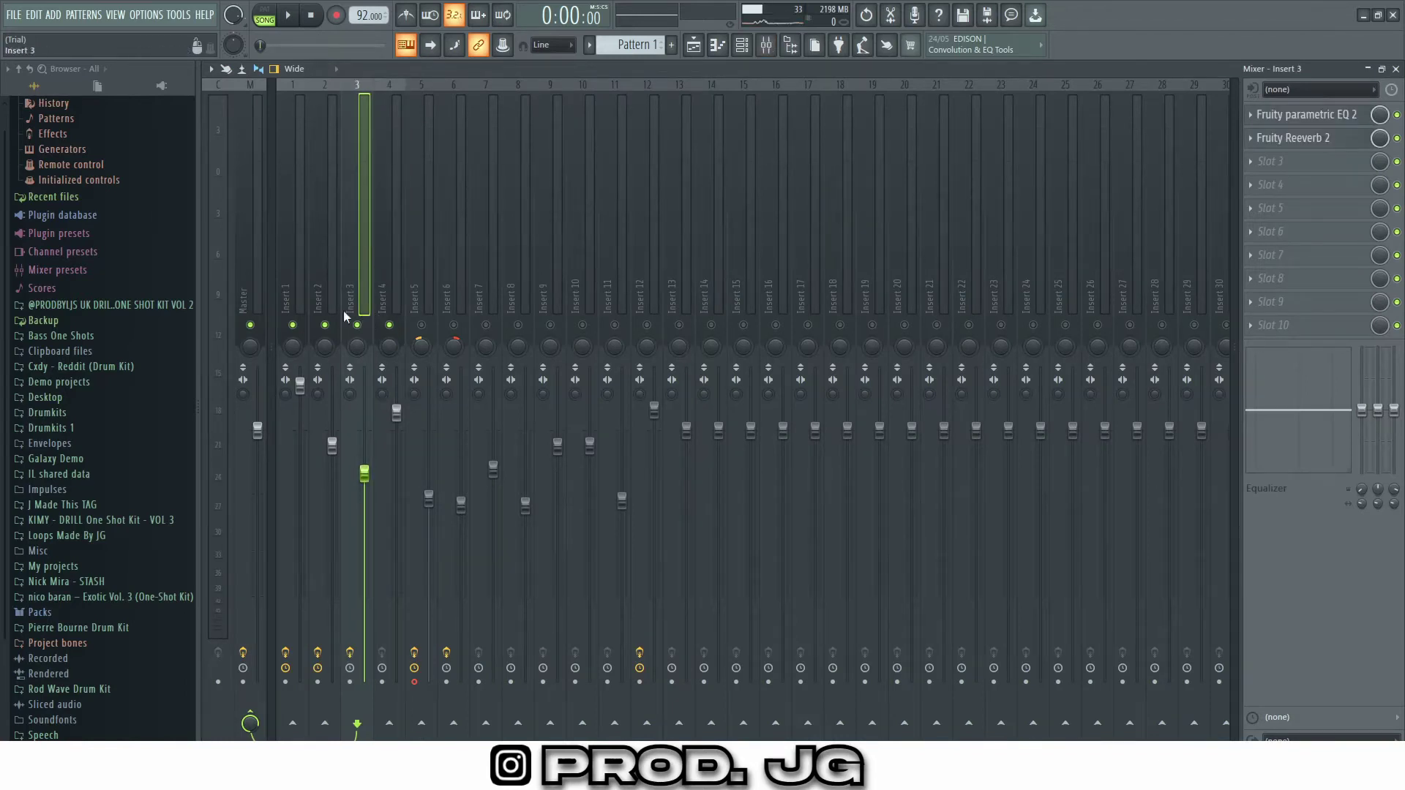
click(325, 324)
click(276, 10)
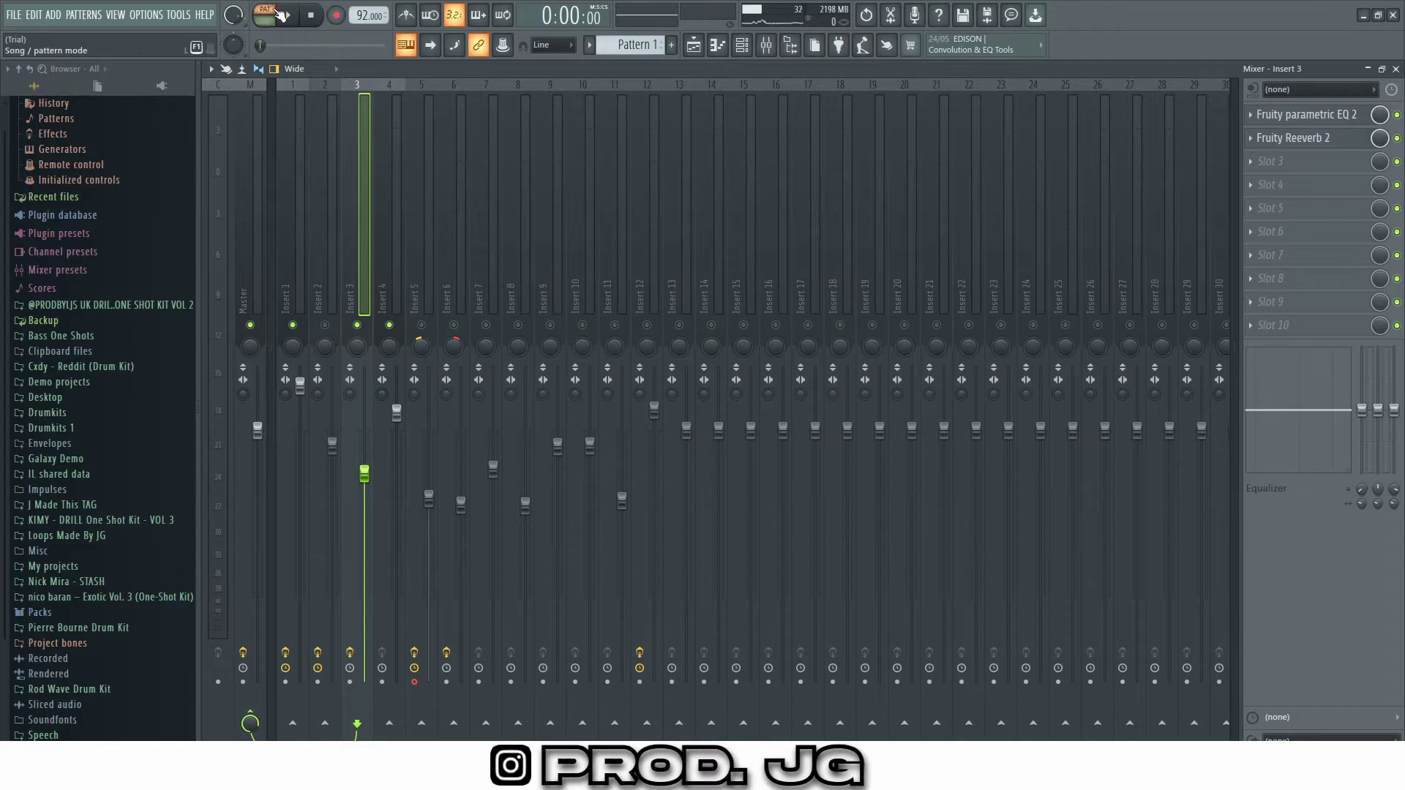
- View the trav - bankshot bell channel's Keyzone Classic preset and its notes enlarged in the piano roll
click(741, 46)
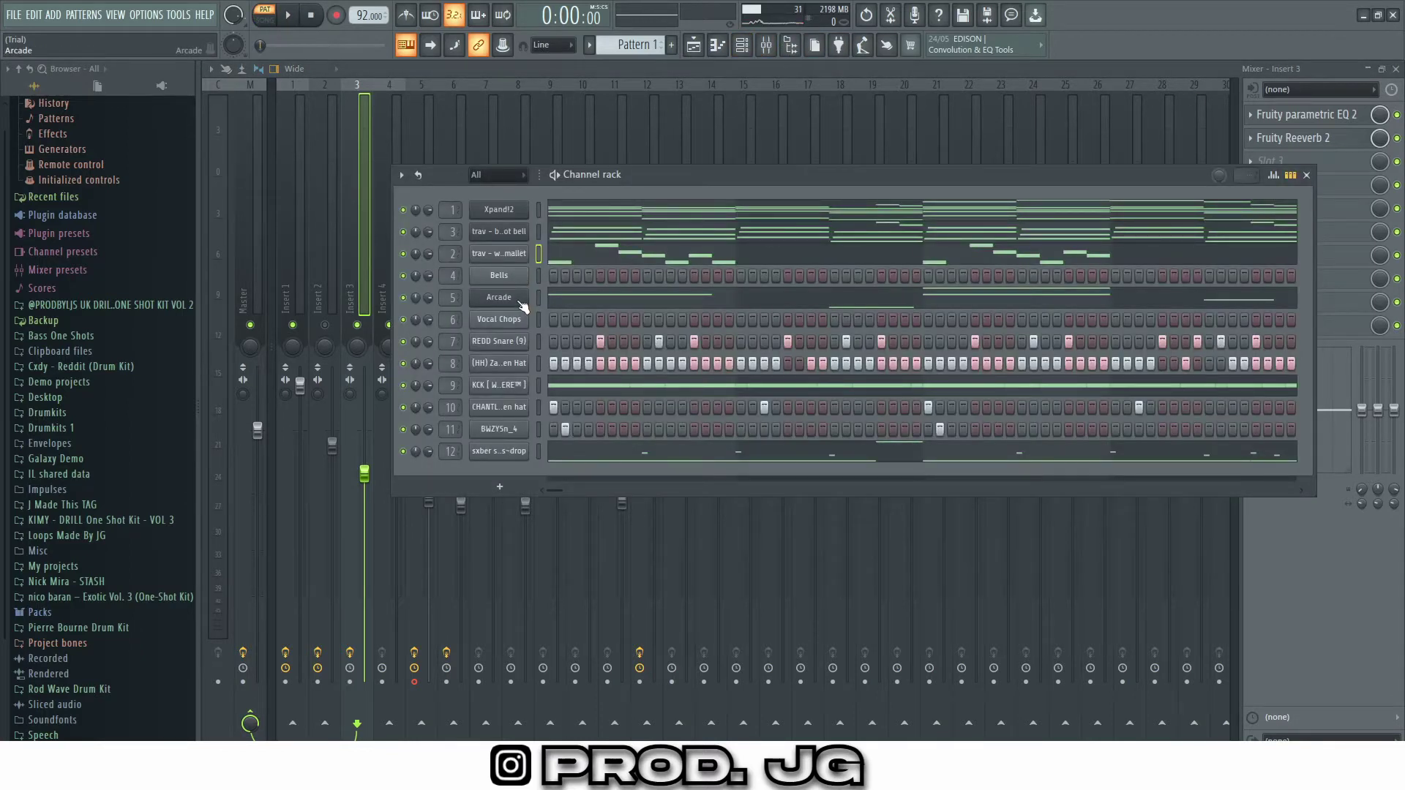
click(511, 233)
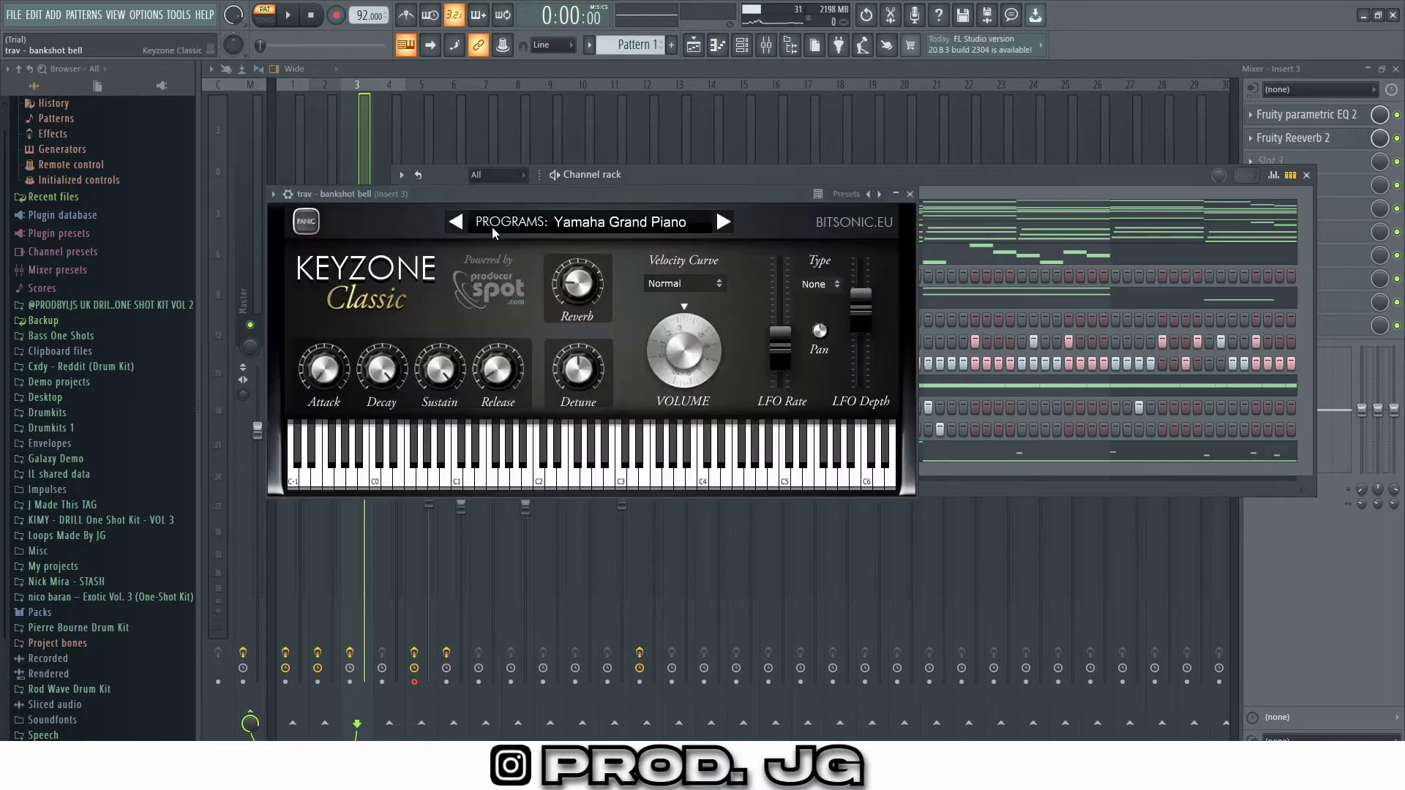
click(909, 195)
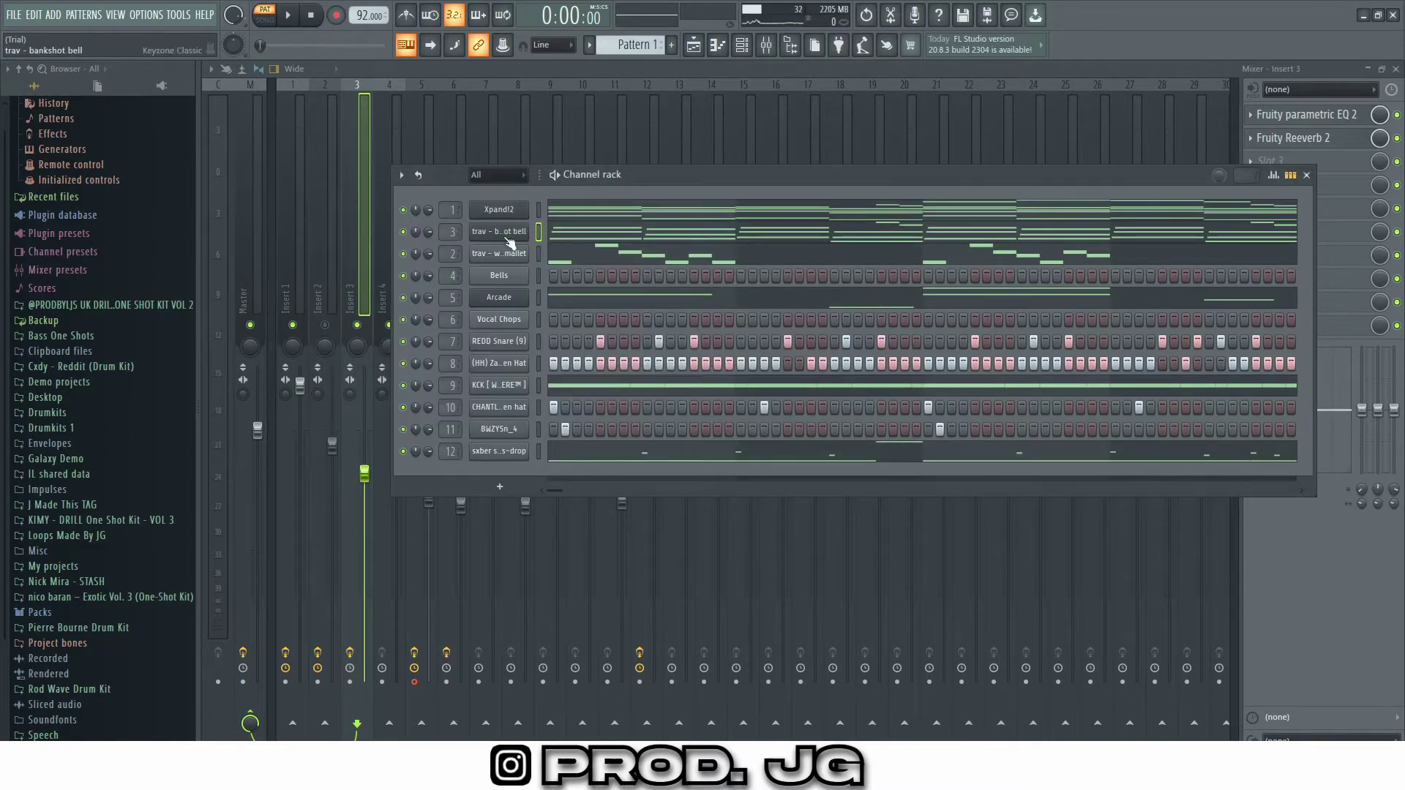
click(510, 242)
click(909, 194)
click(575, 235)
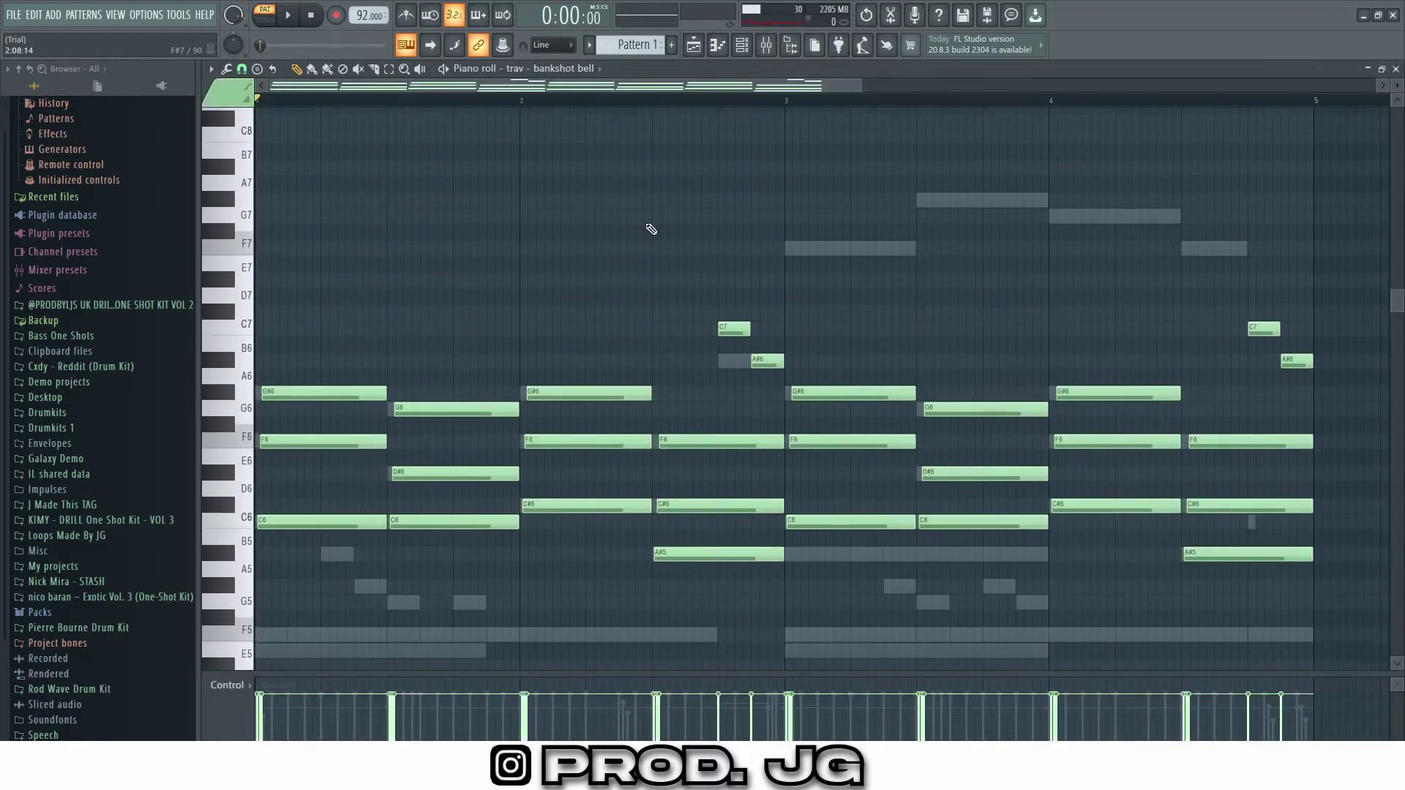
- Bypass the Insert 3 effects and play the pattern, muting Insert 1 so the bankshot bell is heard alone
click(766, 45)
click(746, 55)
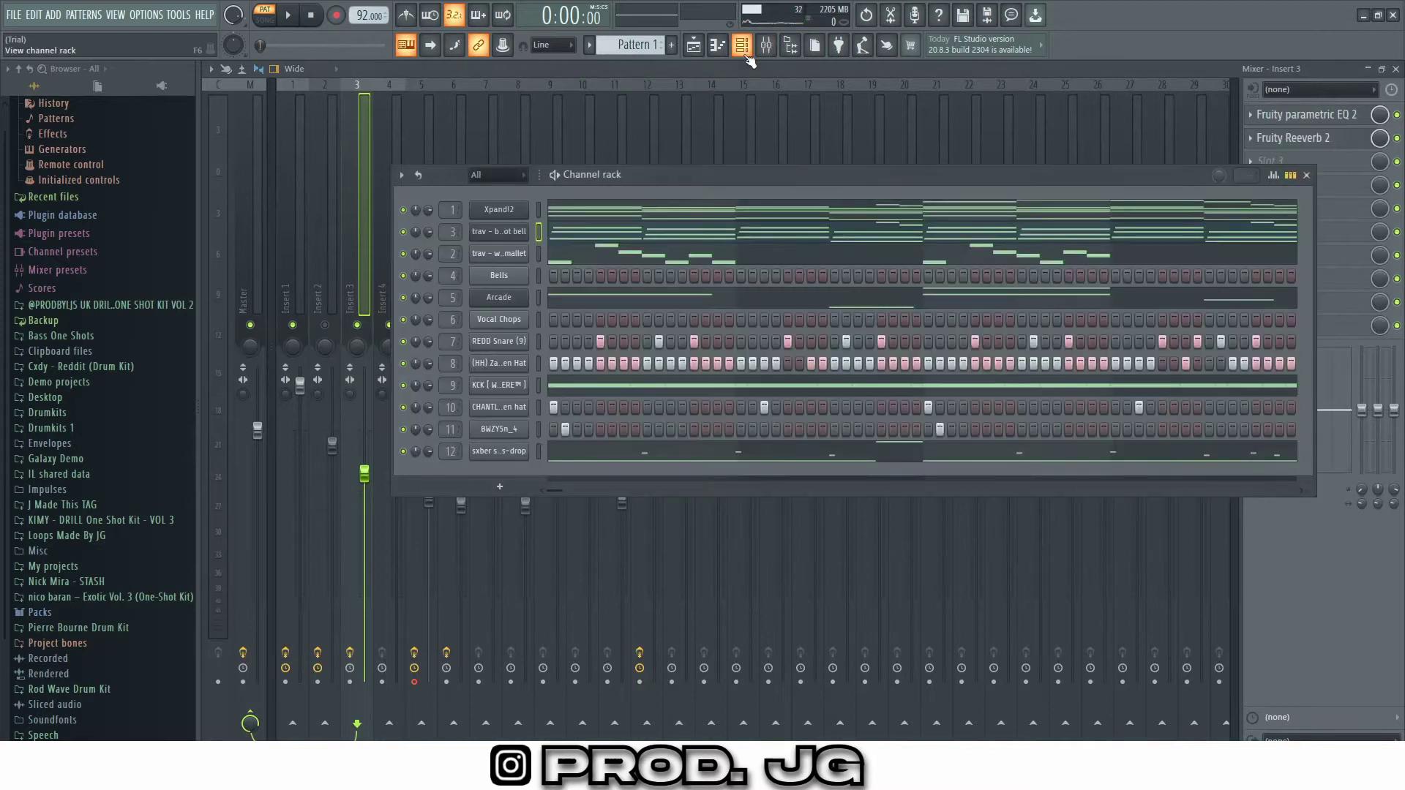
click(748, 56)
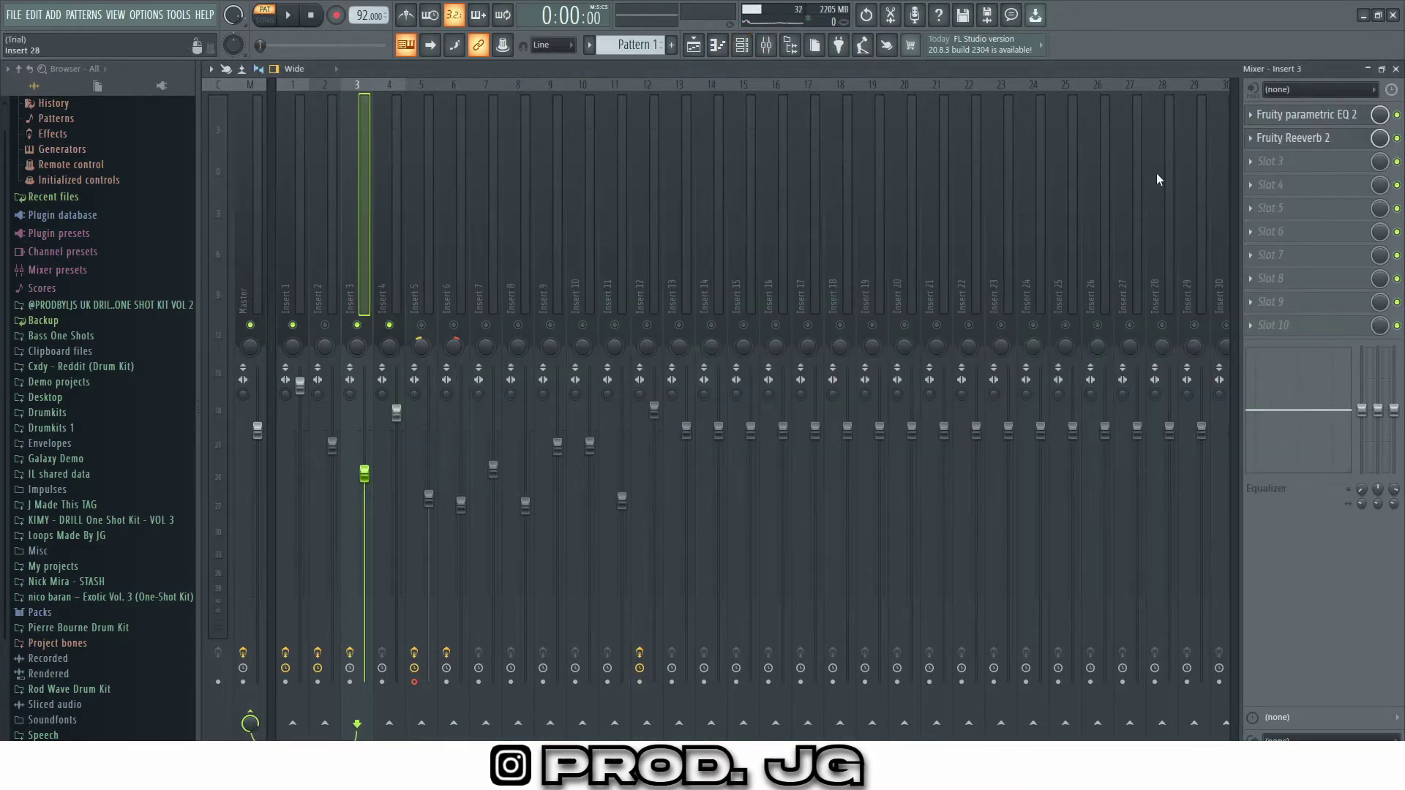
key(space)
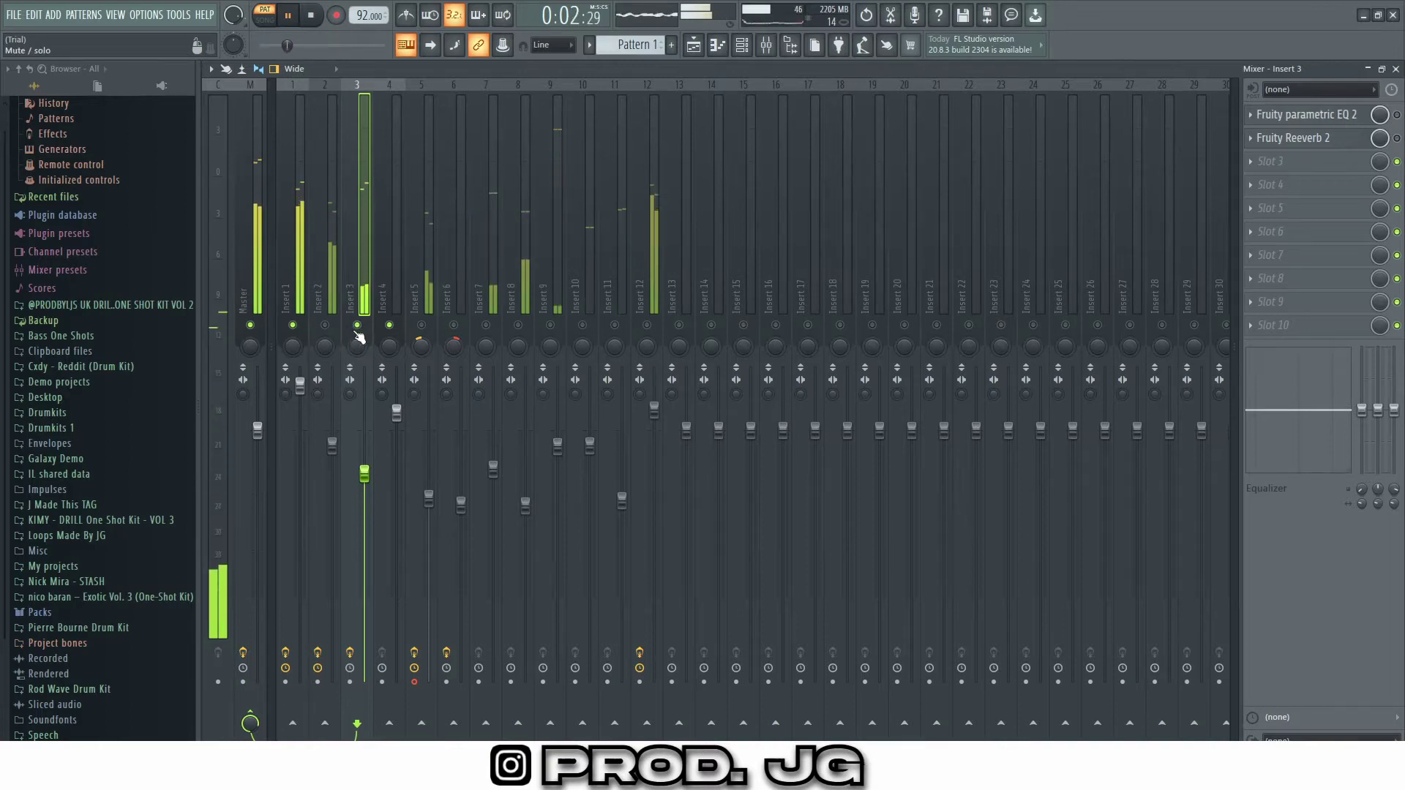
click(293, 325)
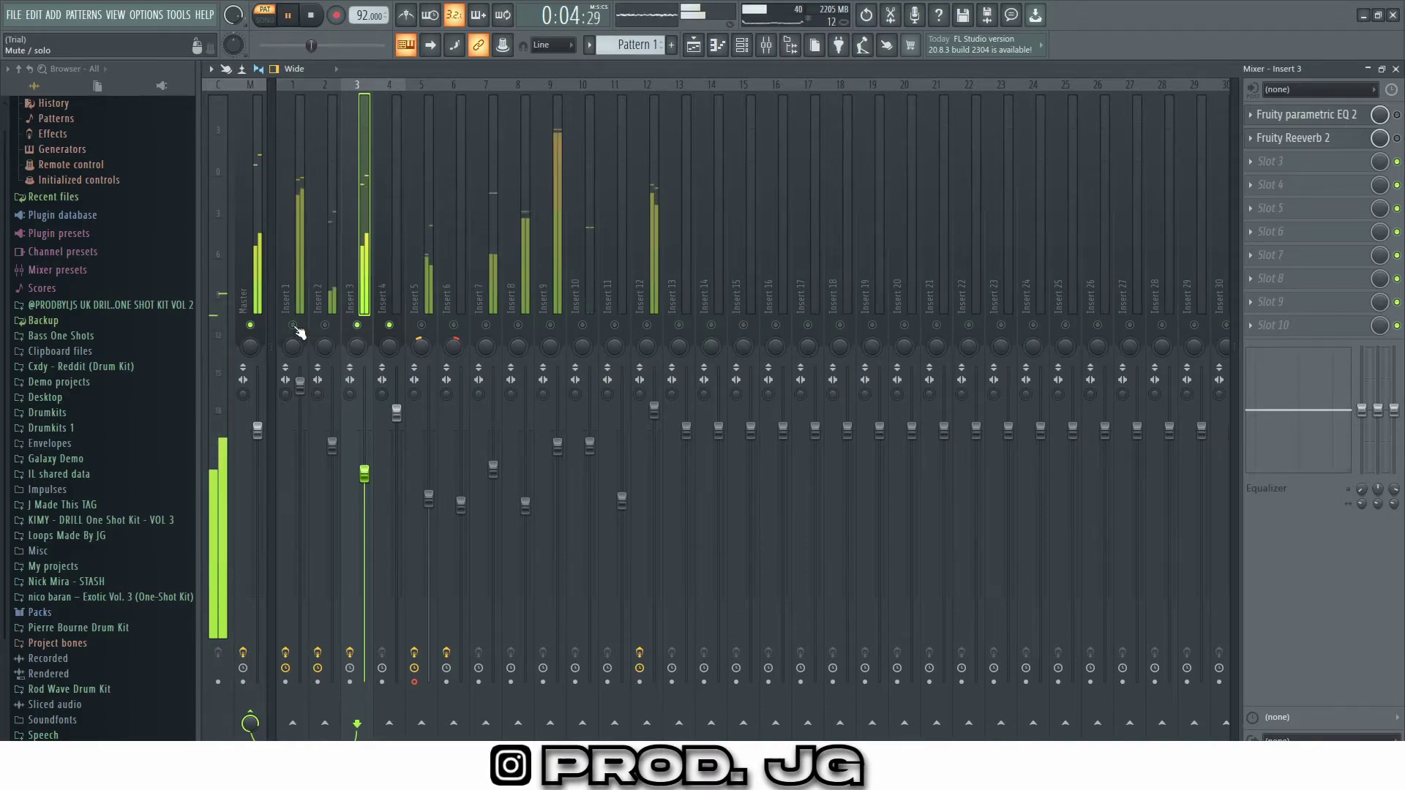
click(790, 45)
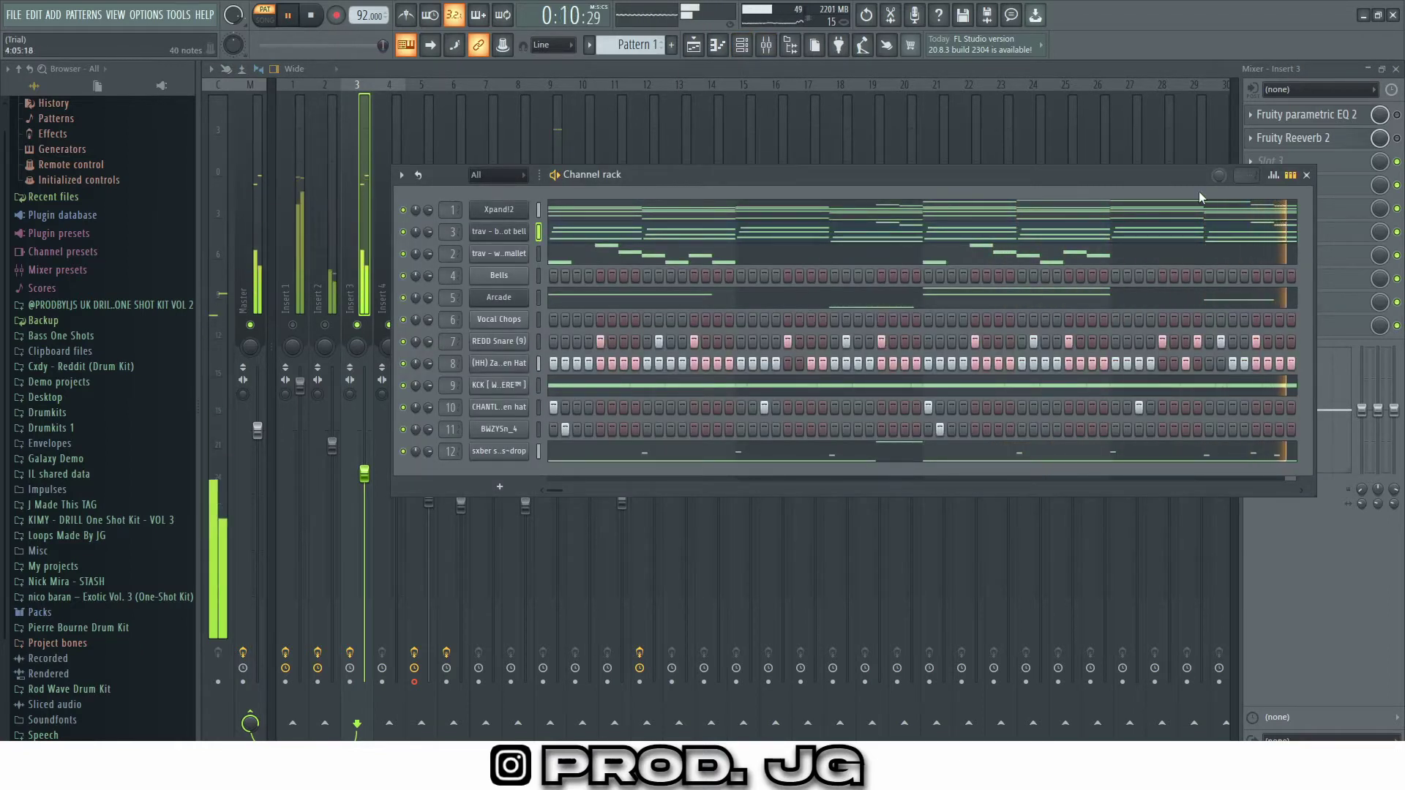
key(space)
click(1306, 174)
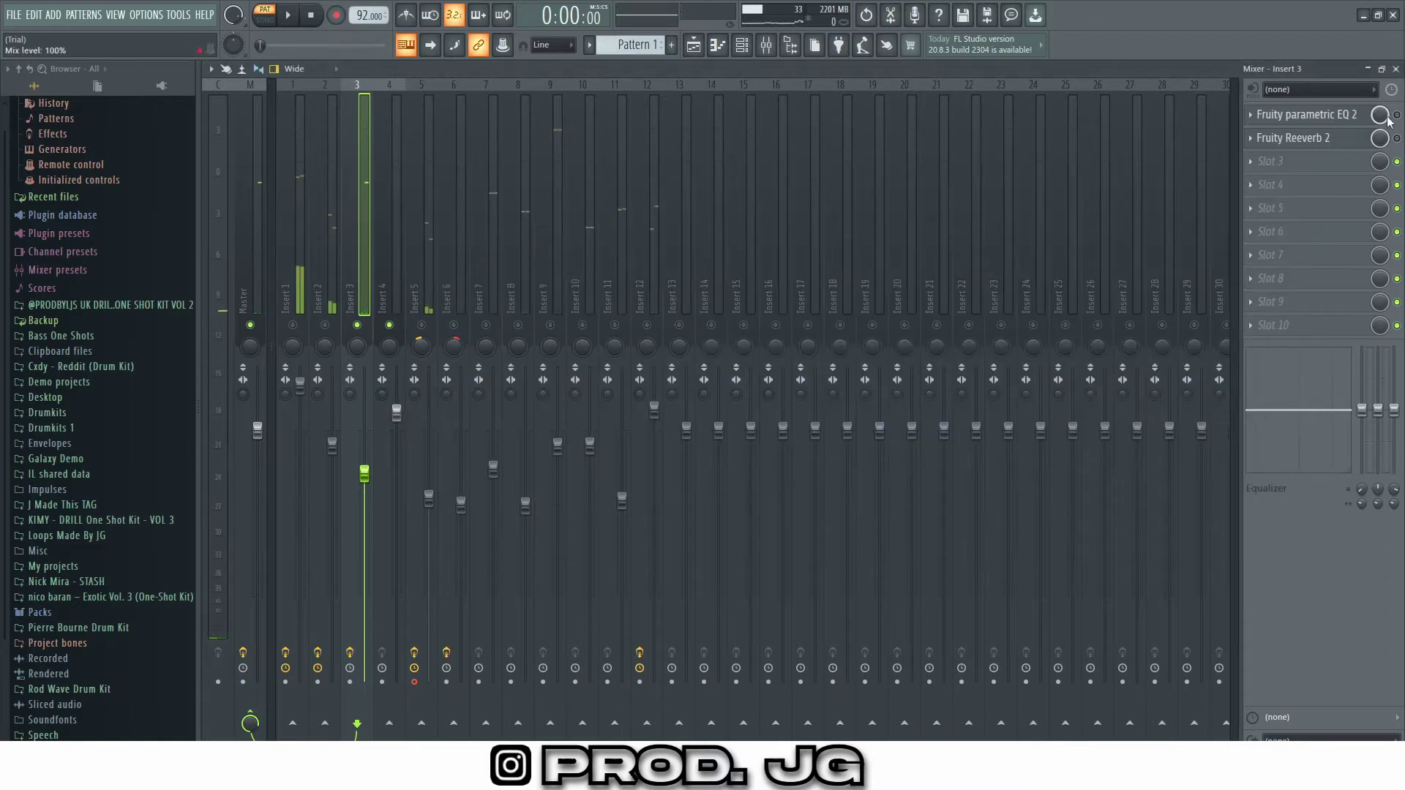
- Re-enable Fruity parametric EQ 2 and Fruity Reeverb 2 on Insert 3, and play the pattern from the bankshot bell piano roll
click(1350, 123)
click(1349, 121)
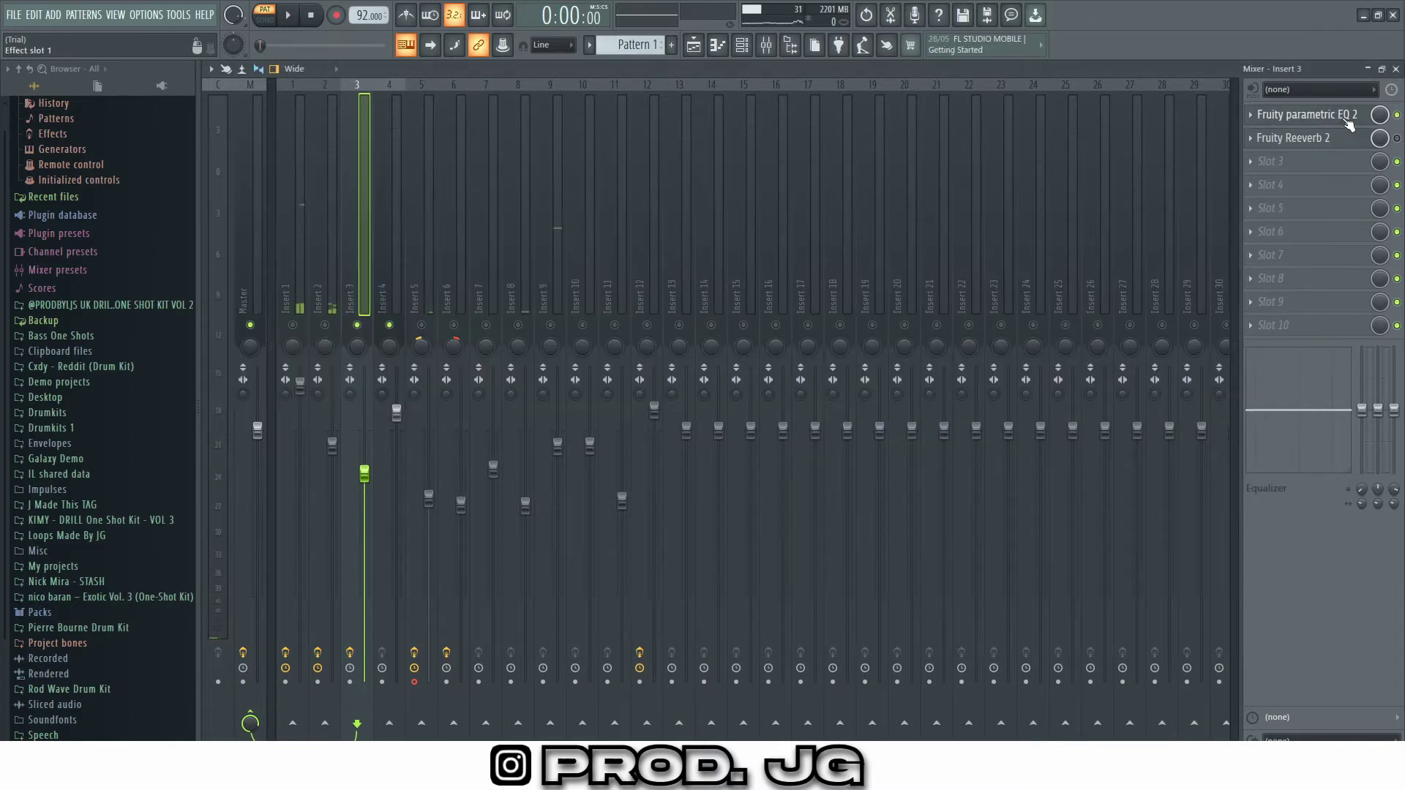
click(741, 46)
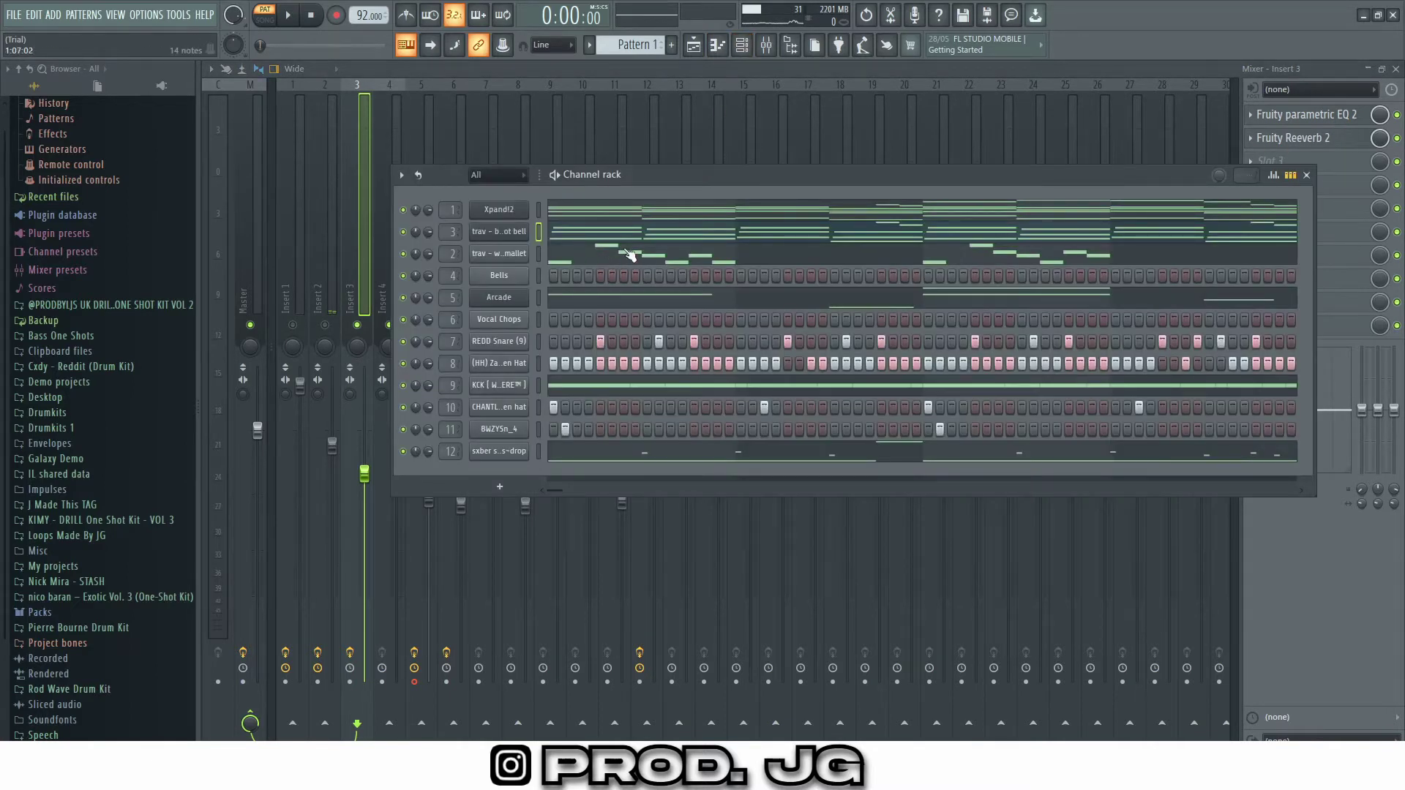
click(660, 240)
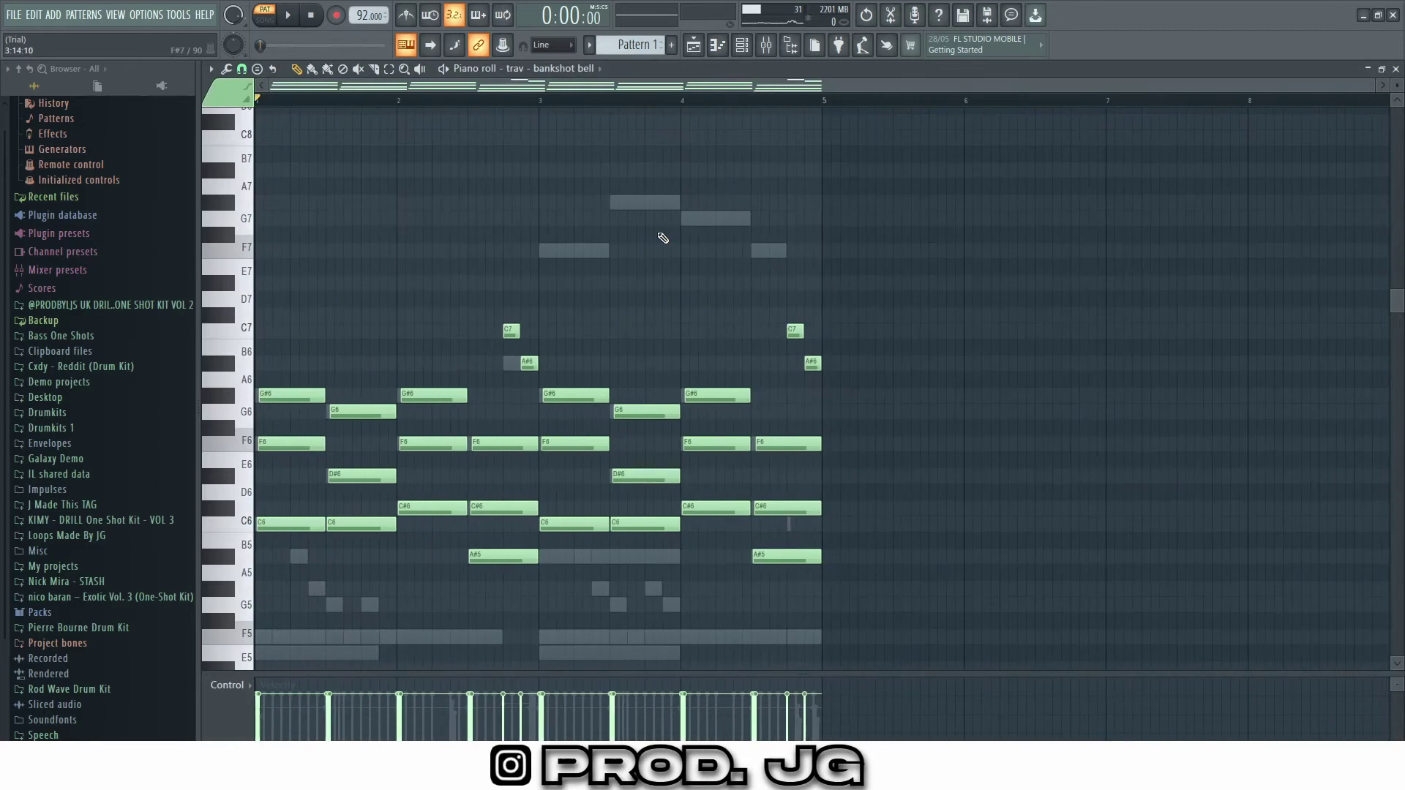
key(space)
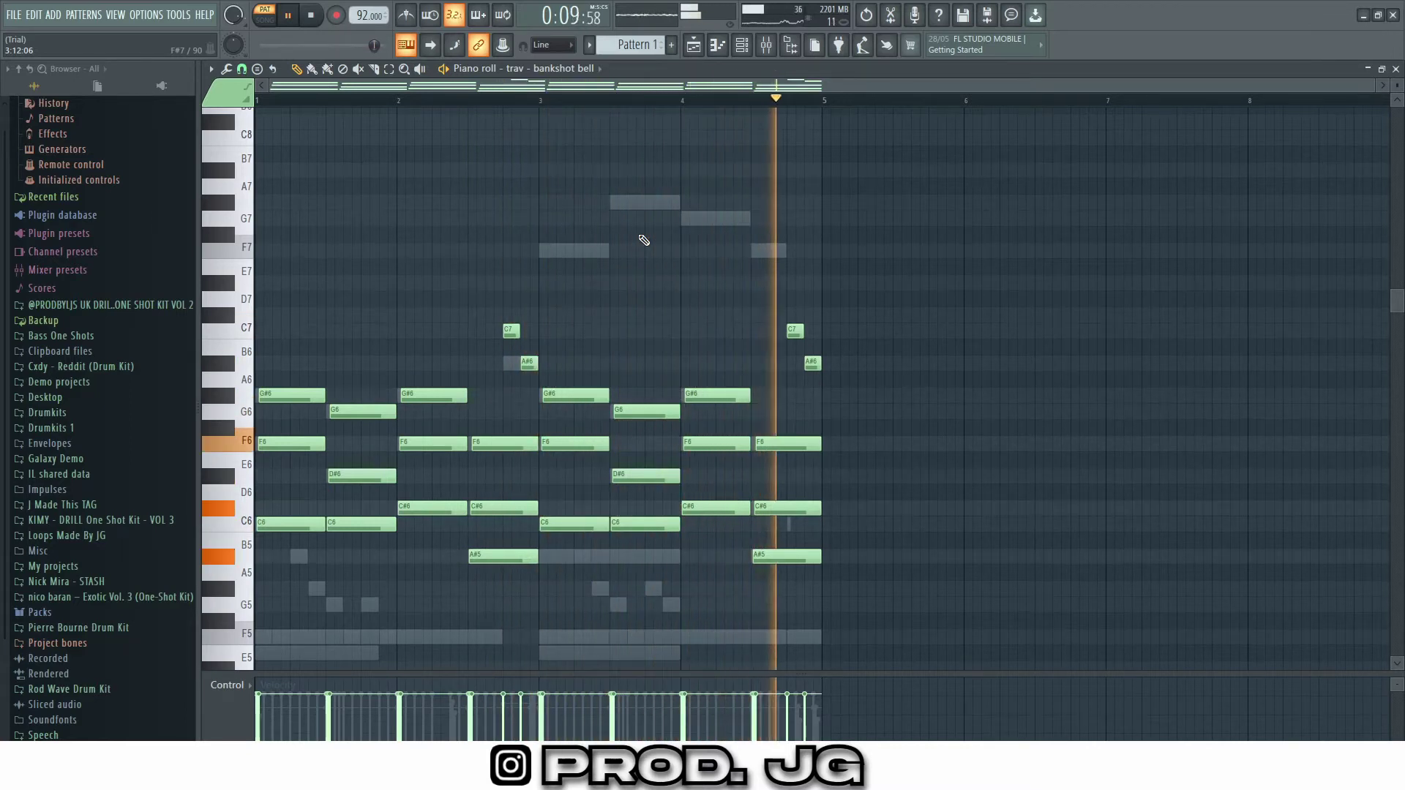
key(space)
- Mute Inserts 3 and 4 in the mixer, and view the Arcade channel's instrument and key setting
key(F9)
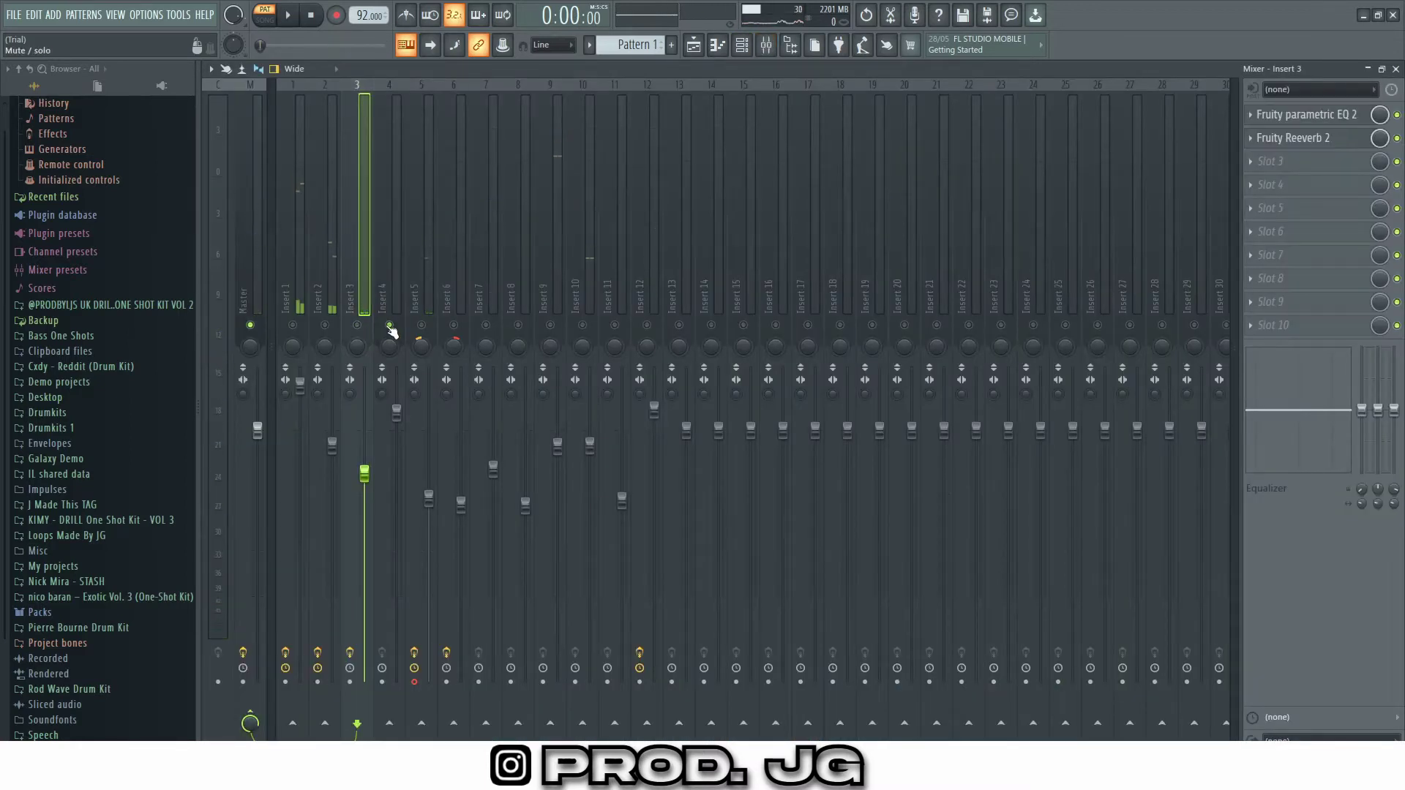
click(743, 48)
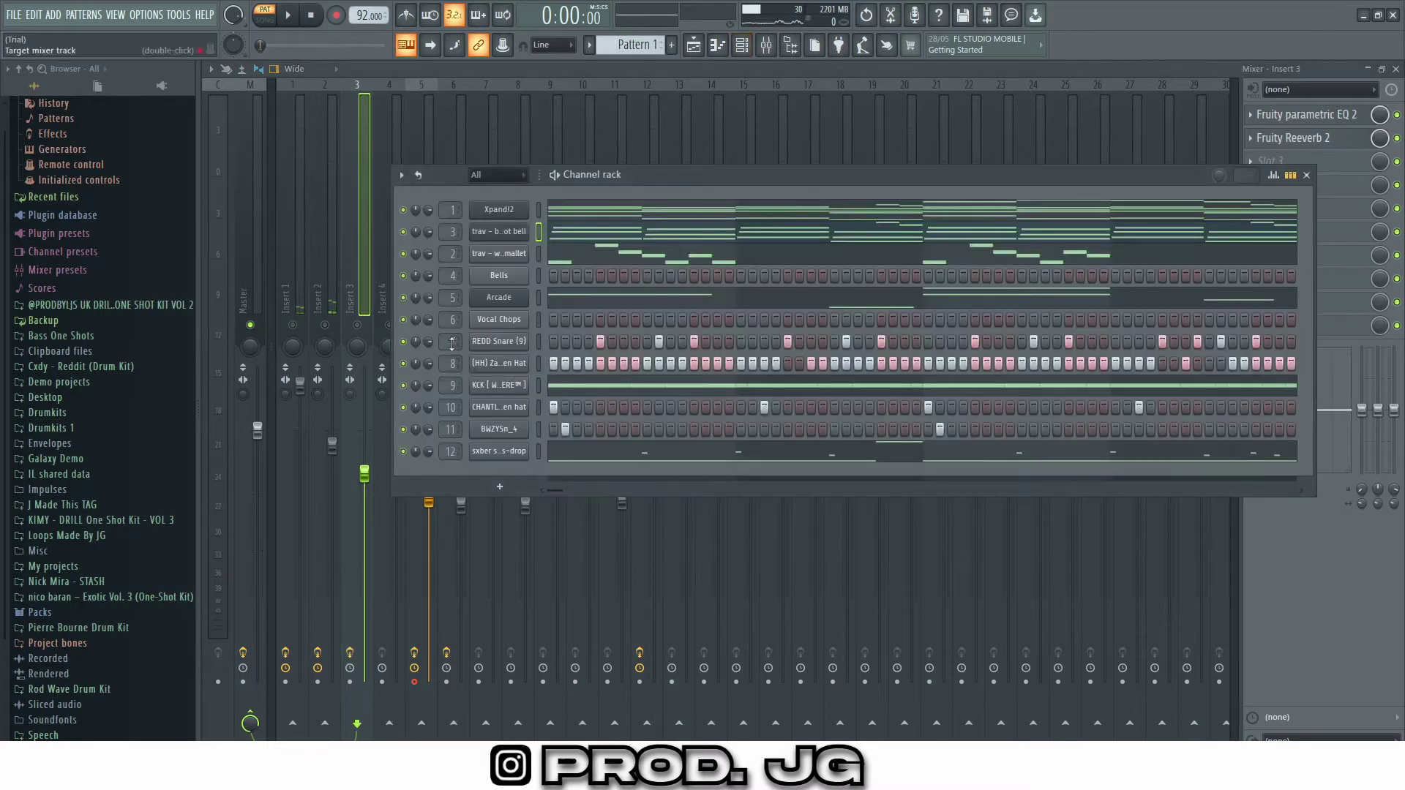
click(489, 300)
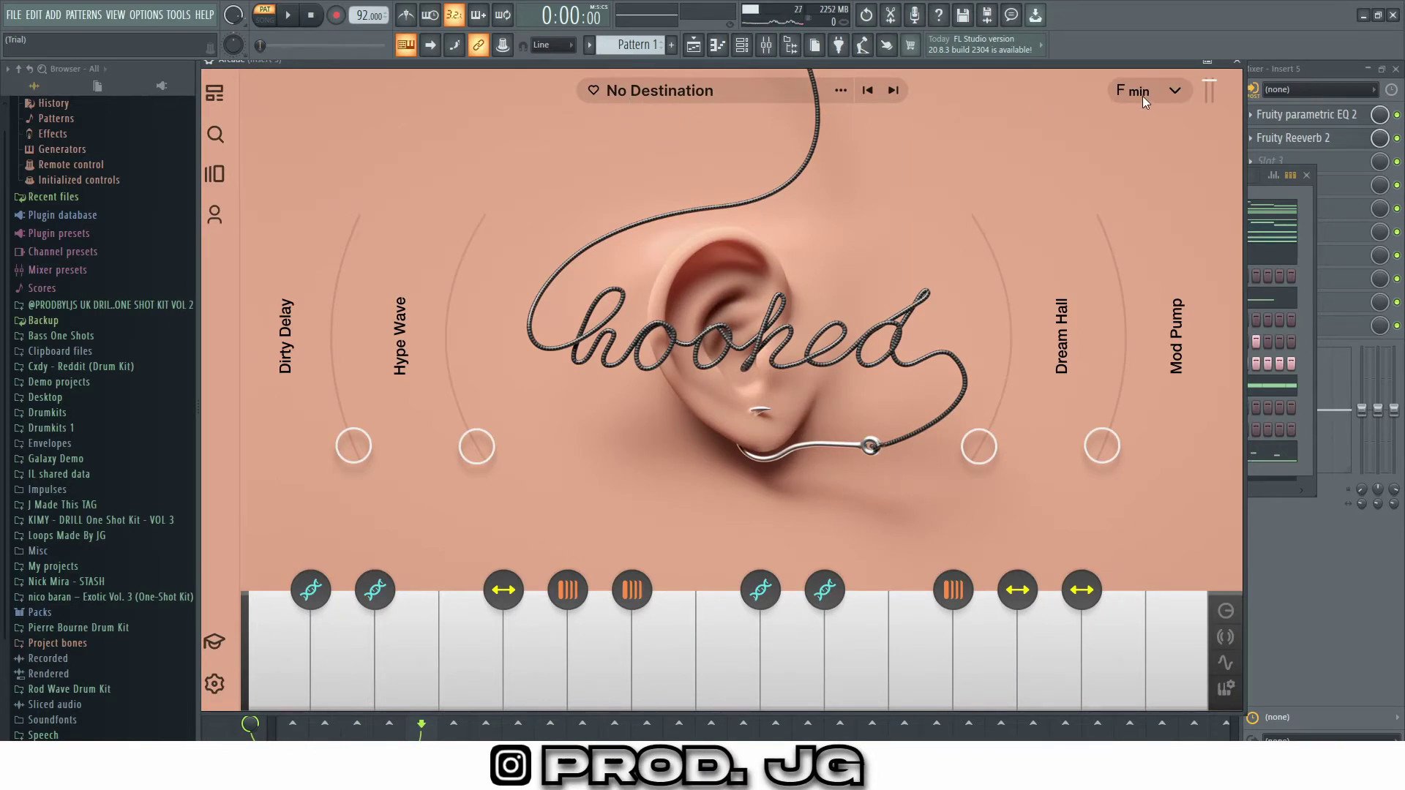
click(1237, 63)
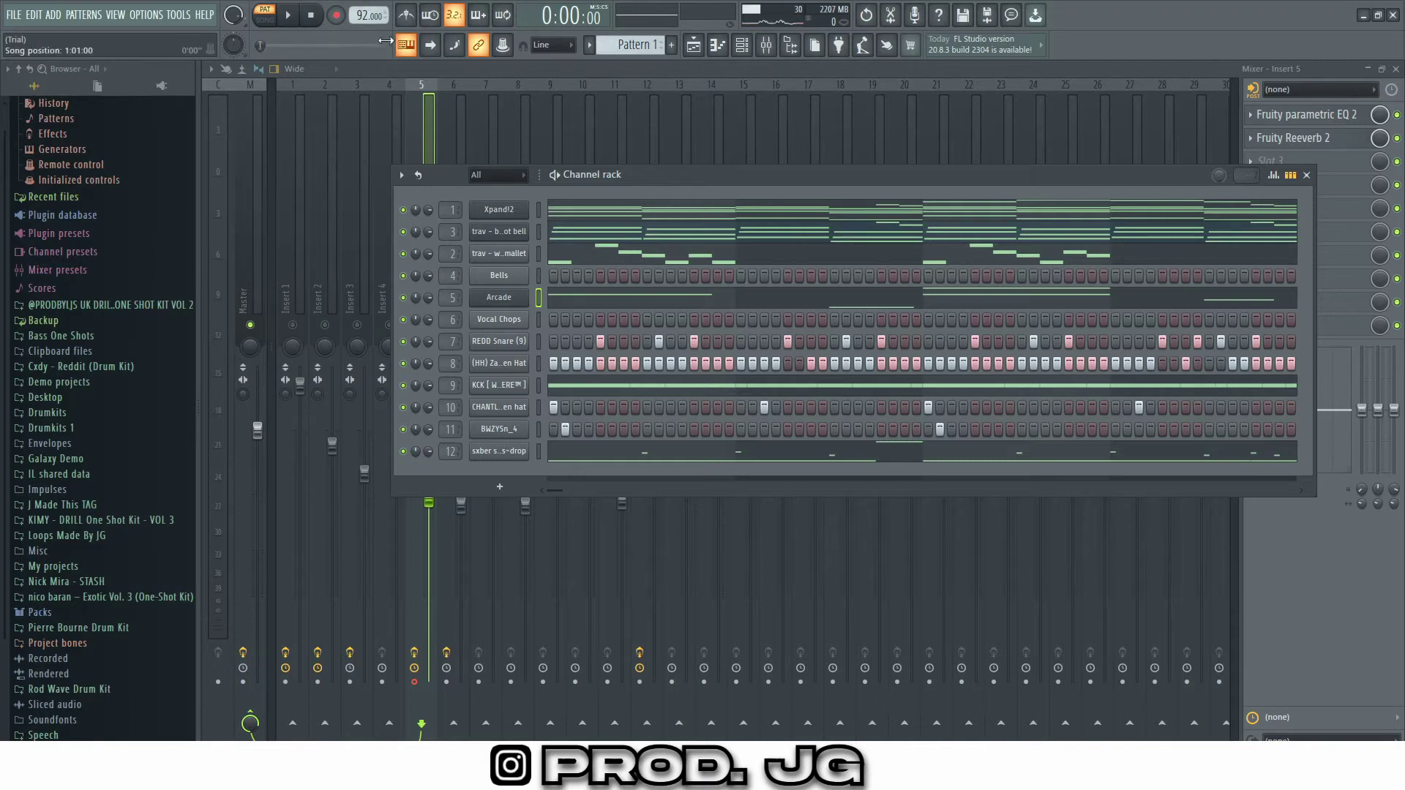
- Unmute Insert 5 with its effects bypassed, and play the pattern while showing the Arcade notes in the piano roll
click(647, 305)
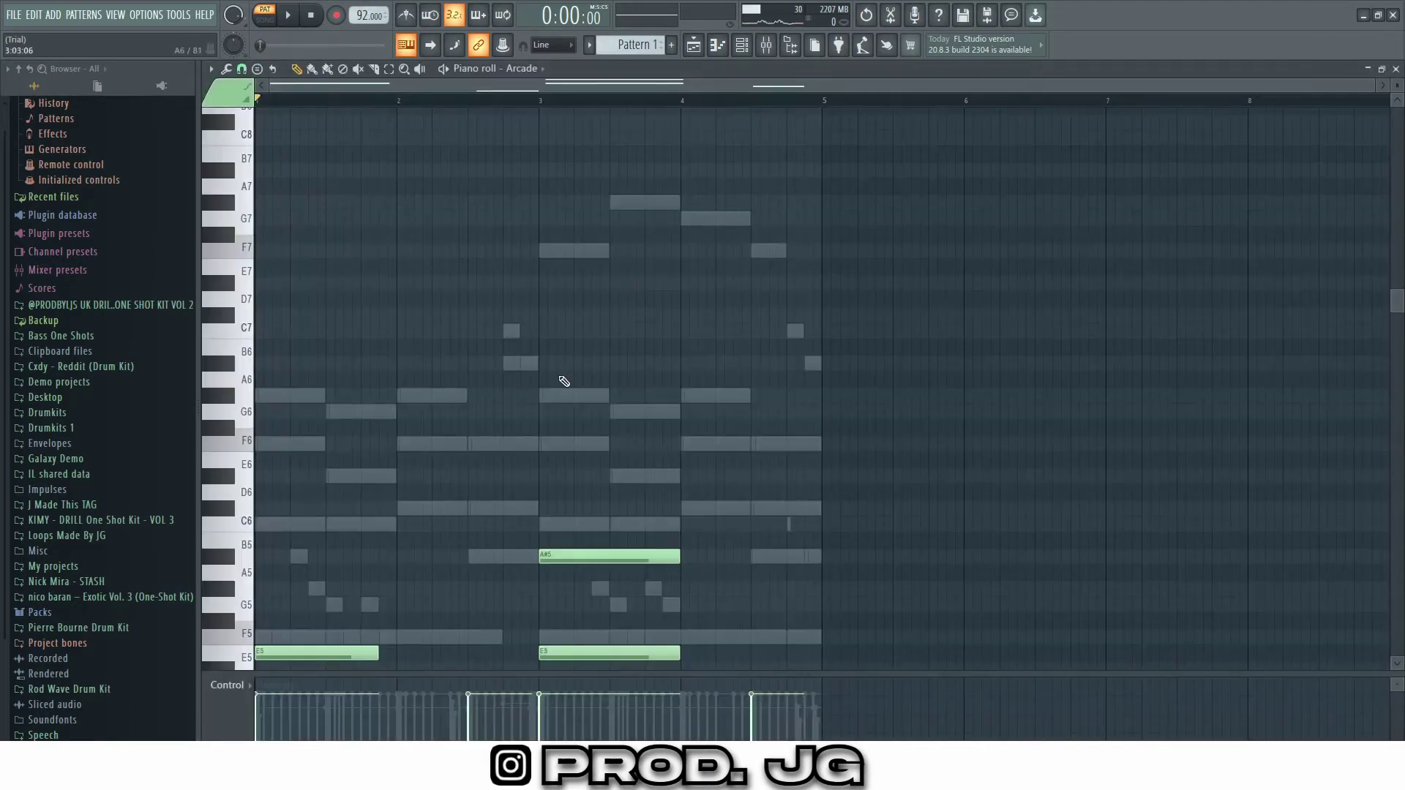
scroll(567, 377, down, 5)
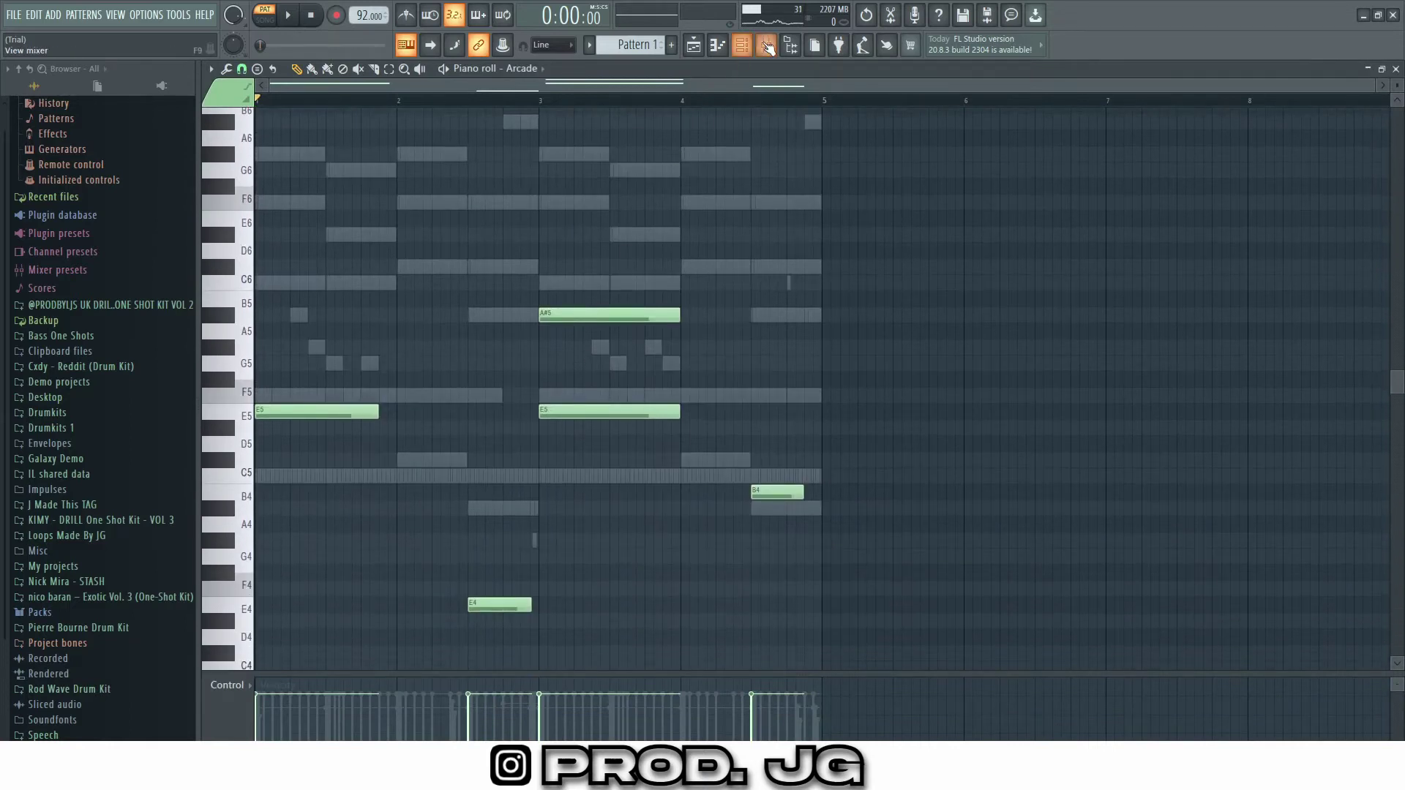
key(F9)
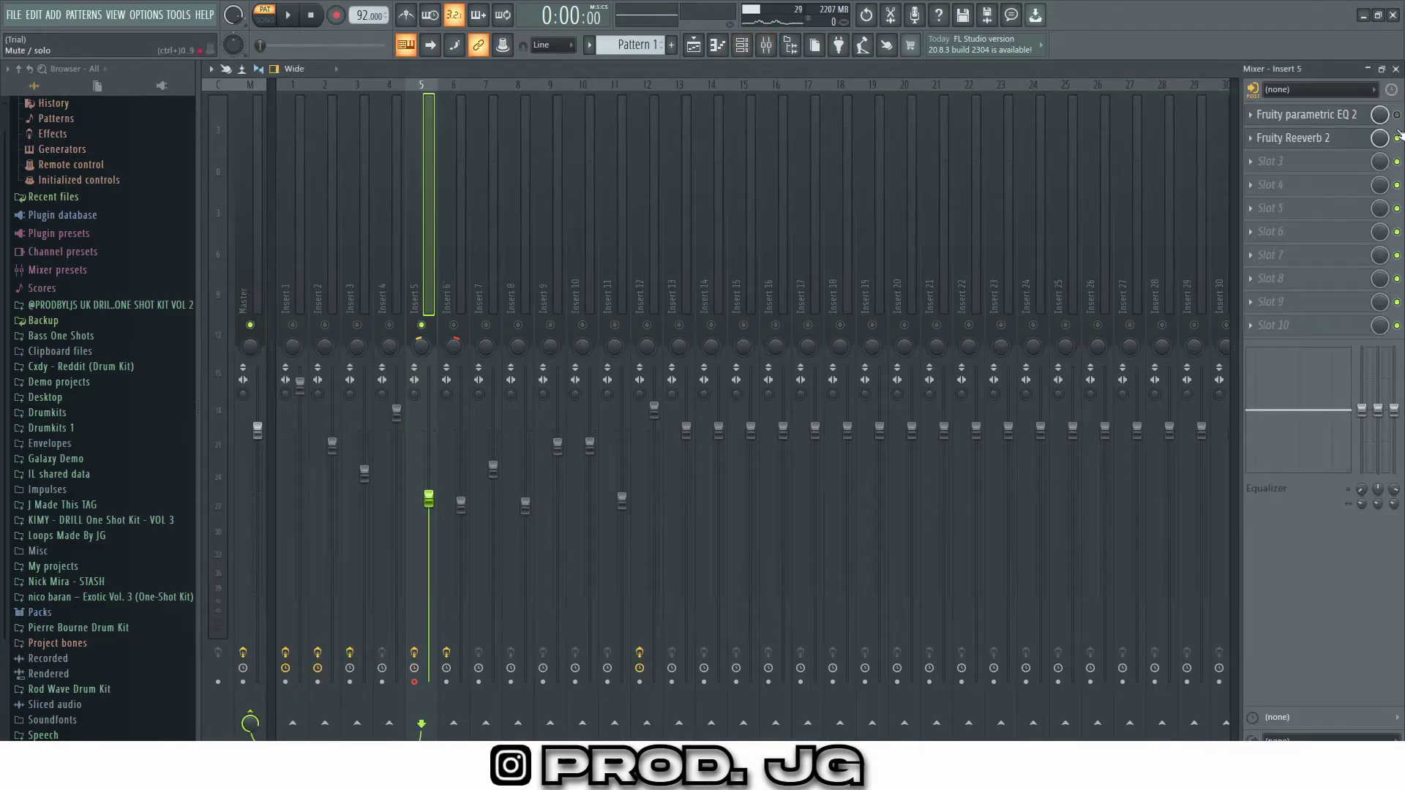
click(717, 44)
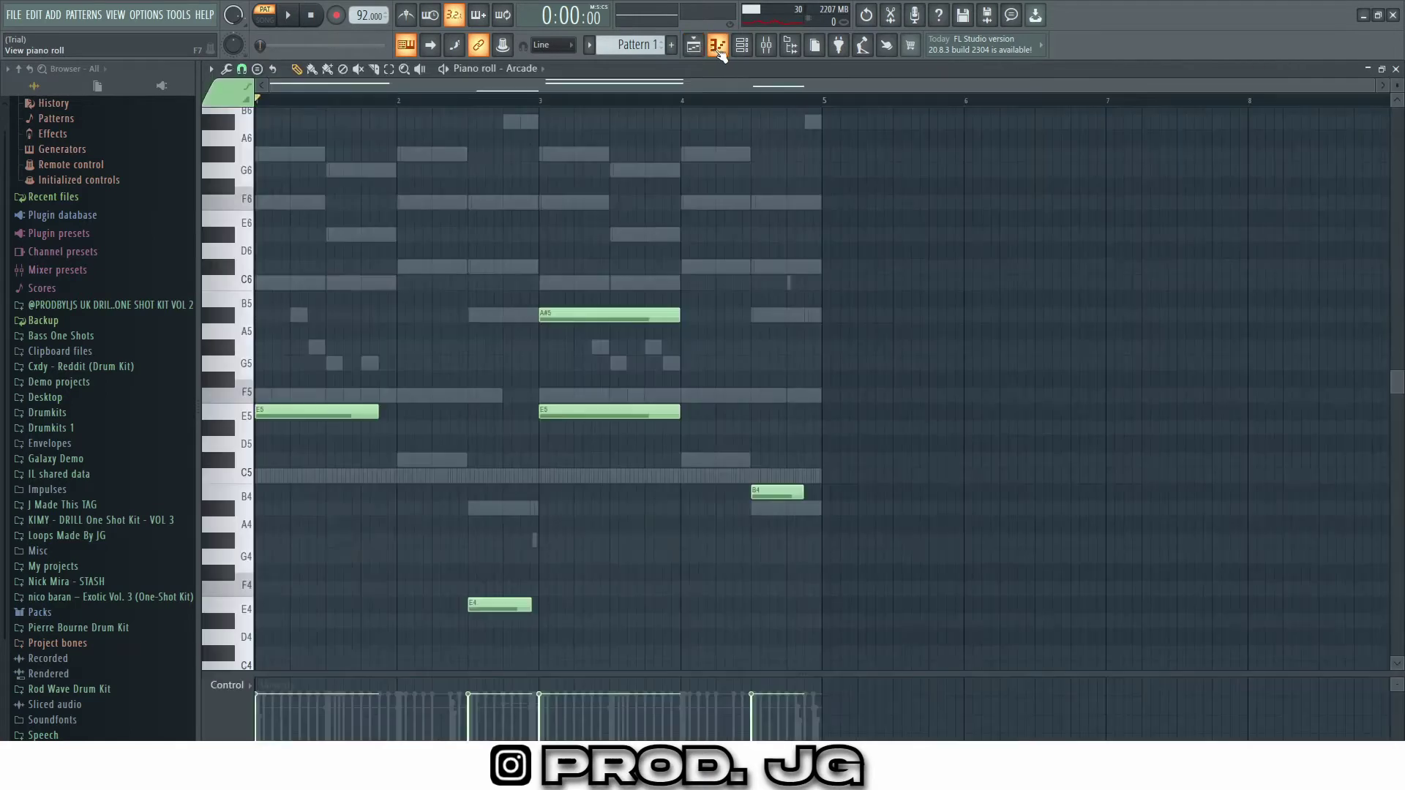
key(space)
scroll(821, 250, down, 3)
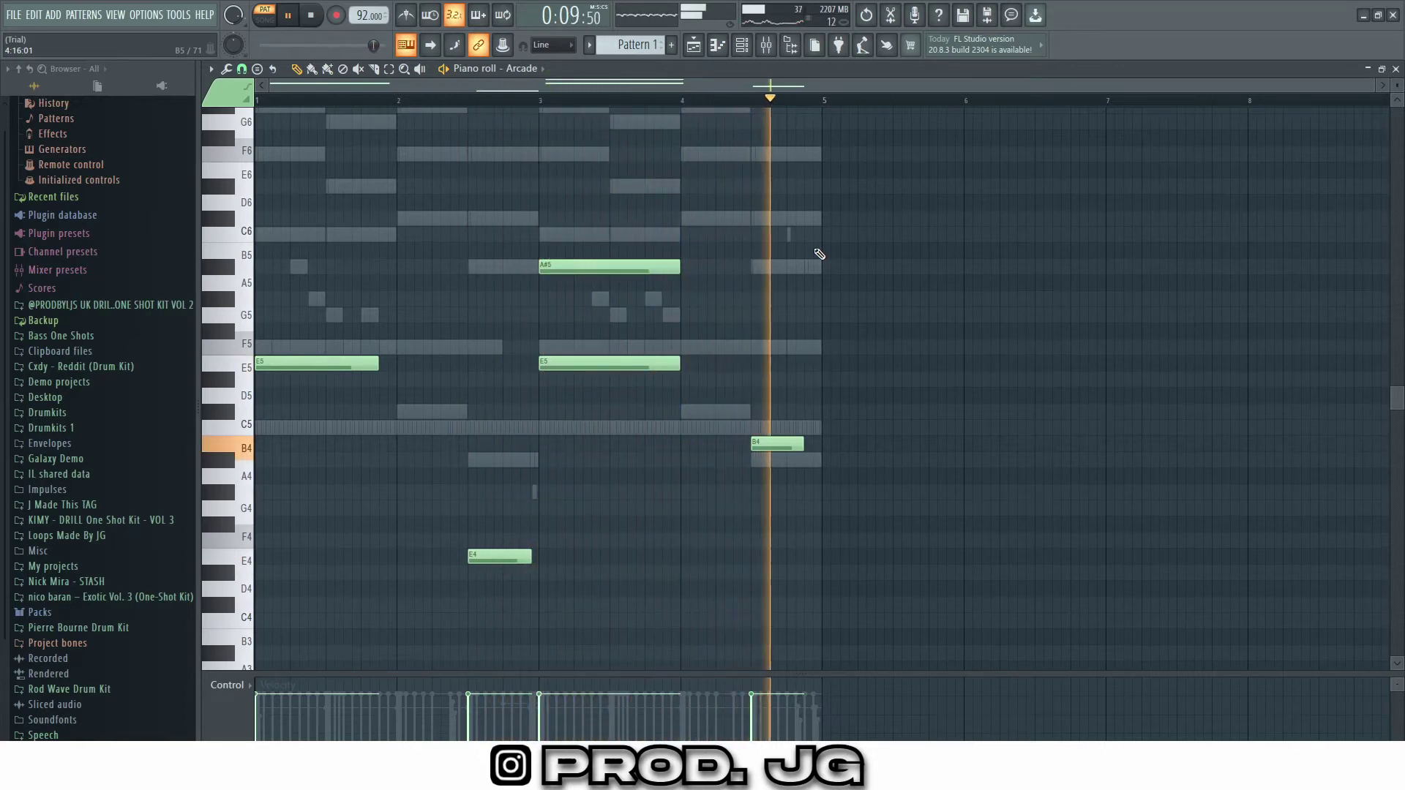
- Stop playback and examine the Fruity parametric EQ 2 curve on Insert 5
key(space)
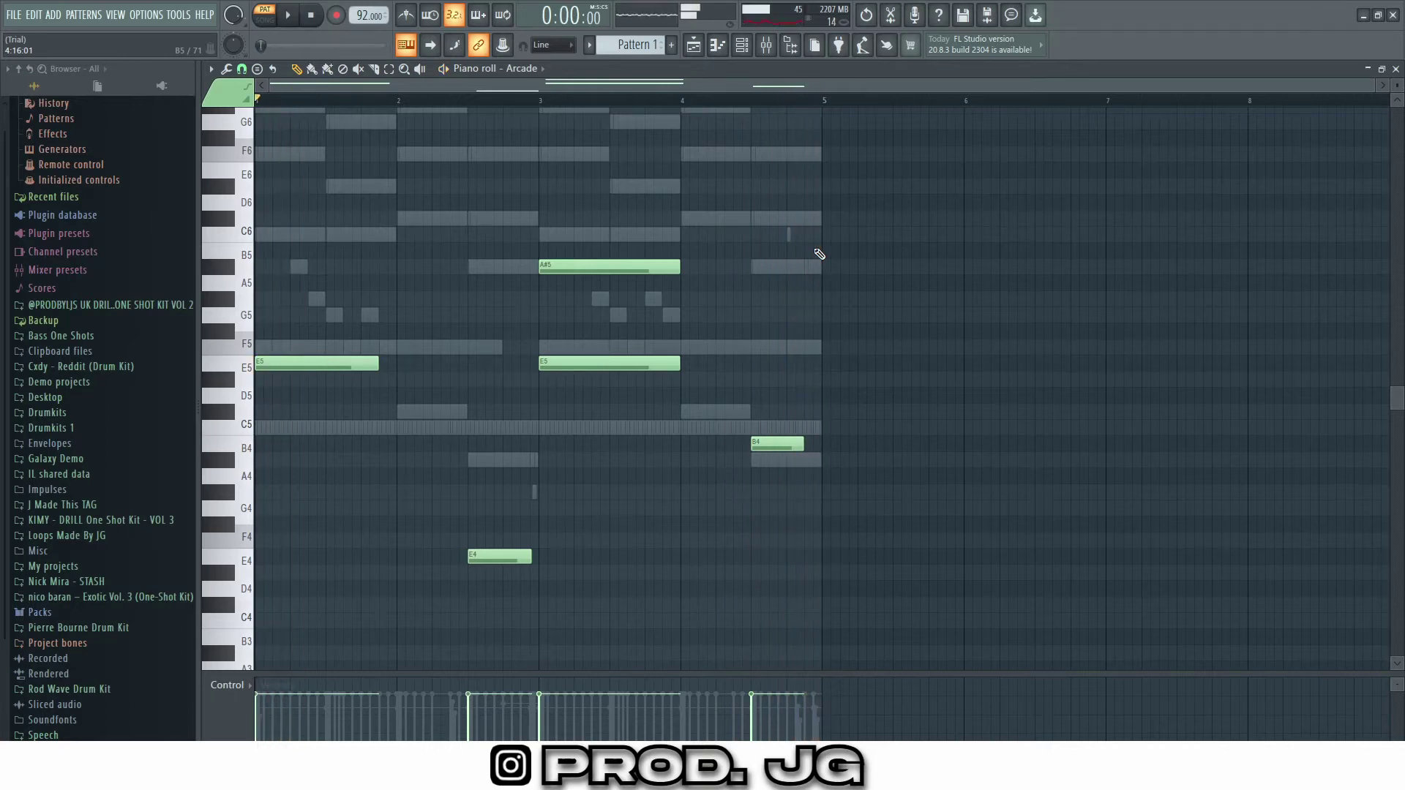
click(766, 45)
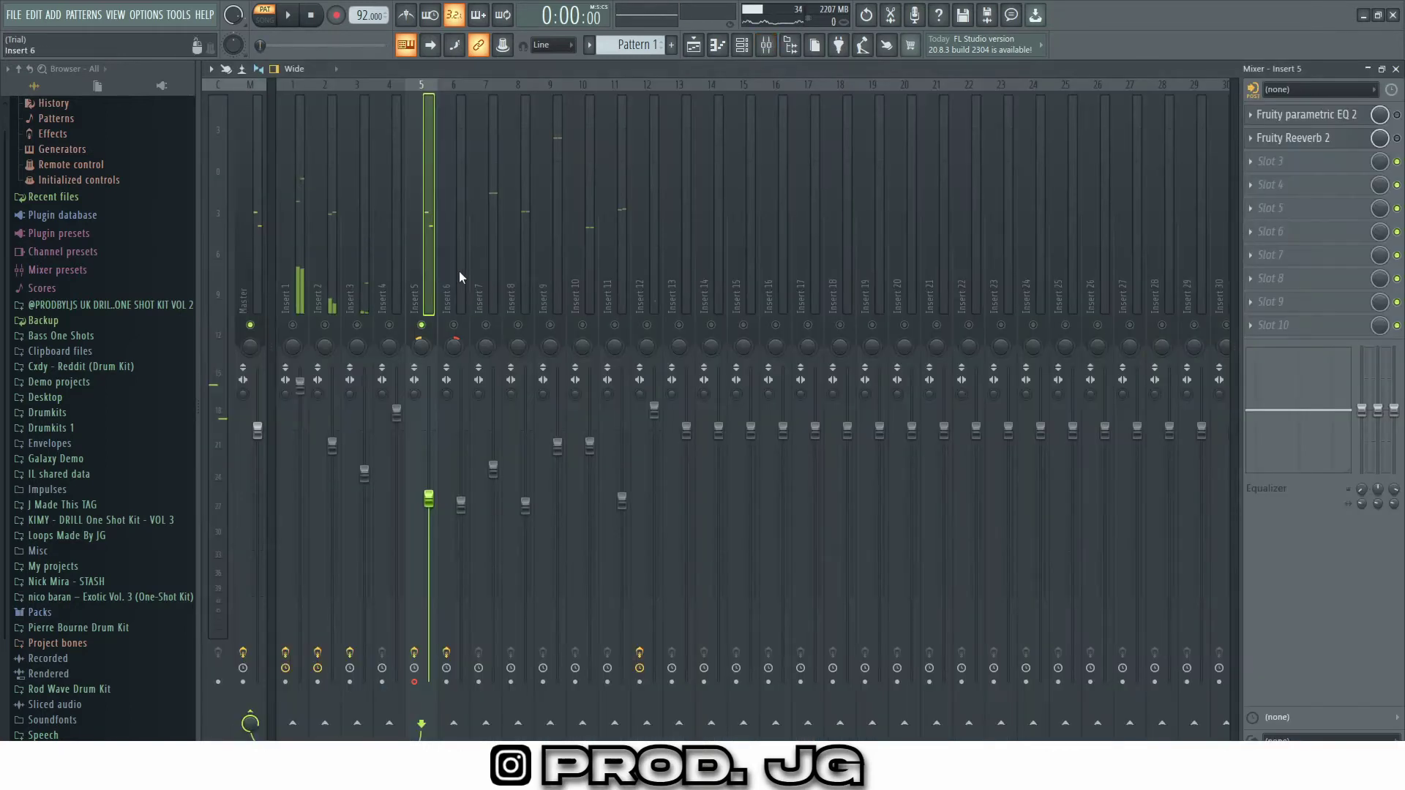
click(1339, 119)
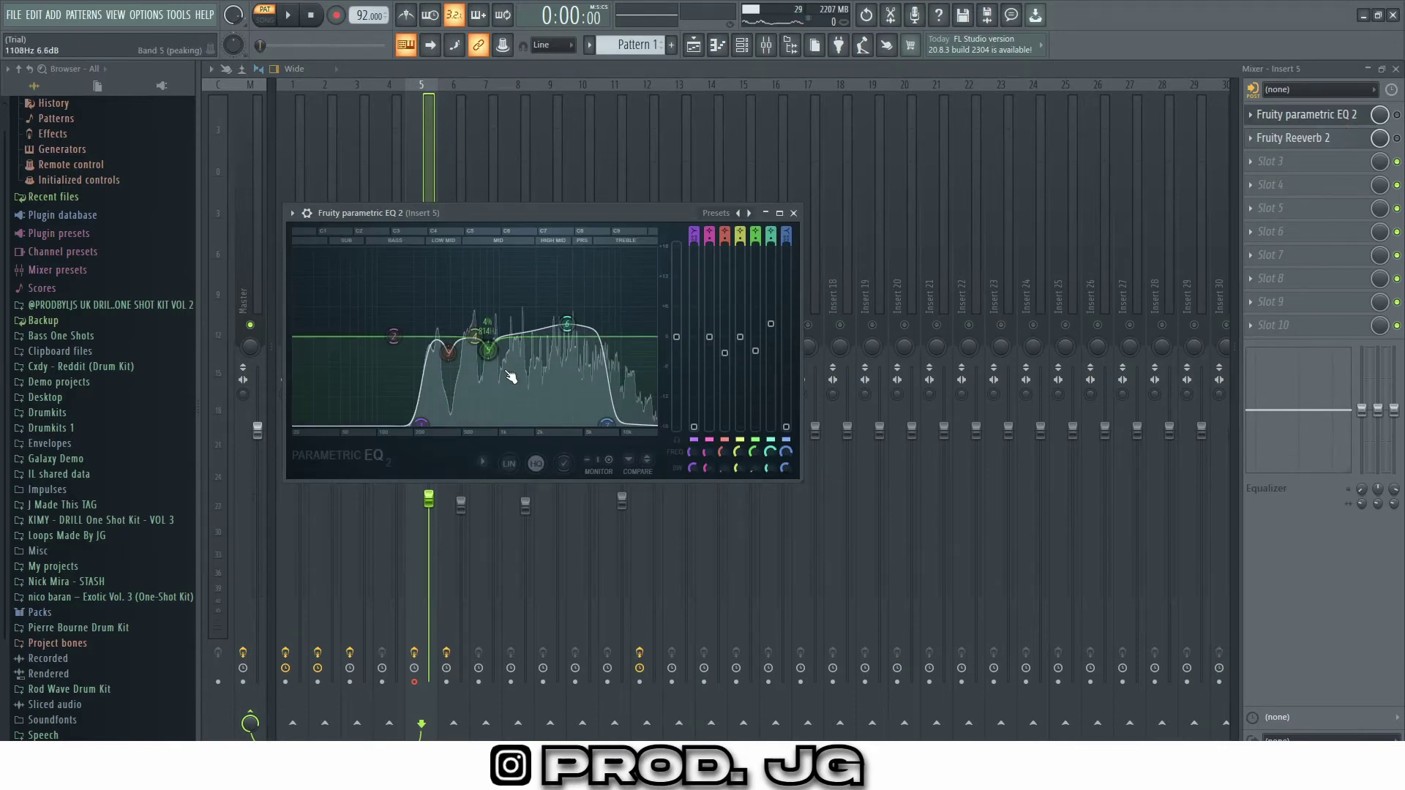
click(793, 213)
click(1299, 117)
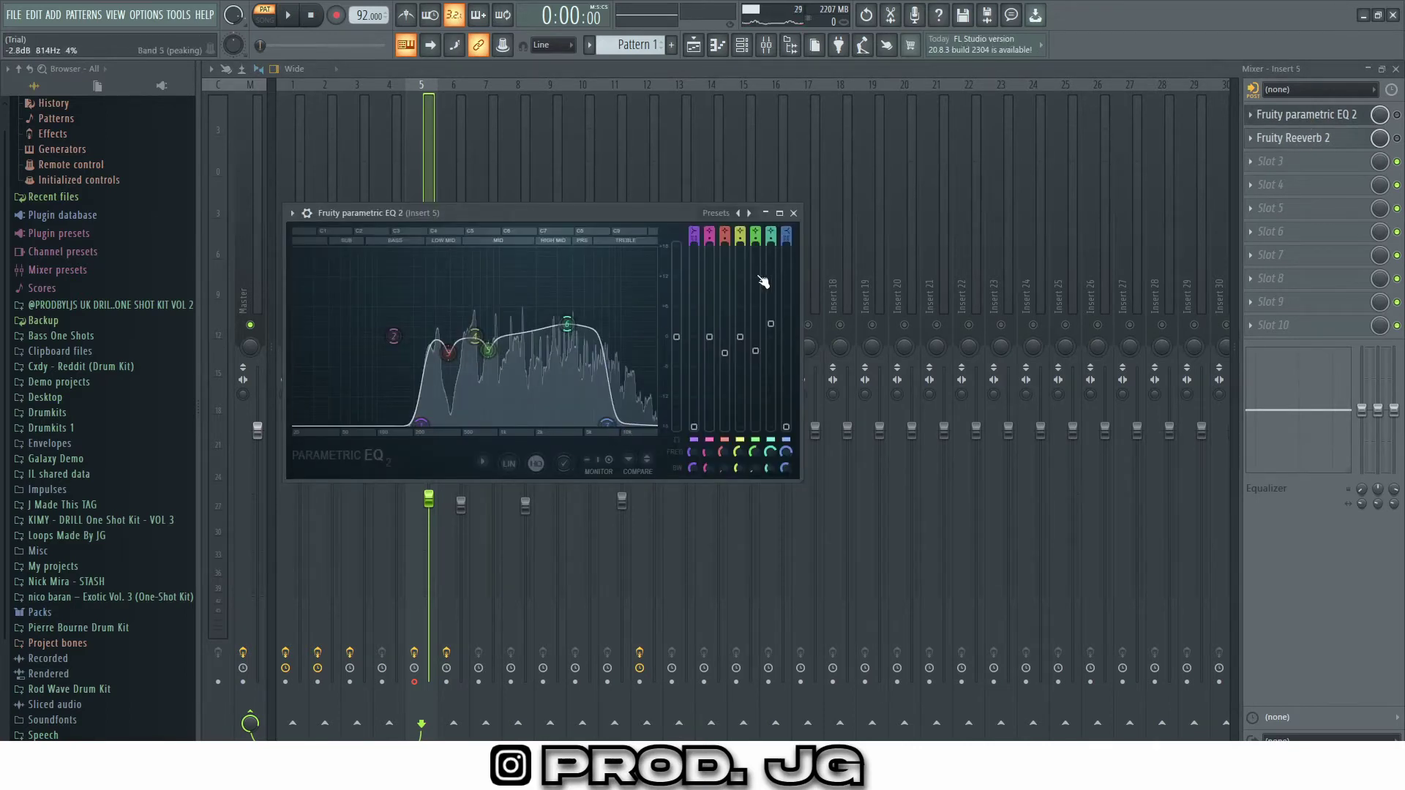
click(793, 213)
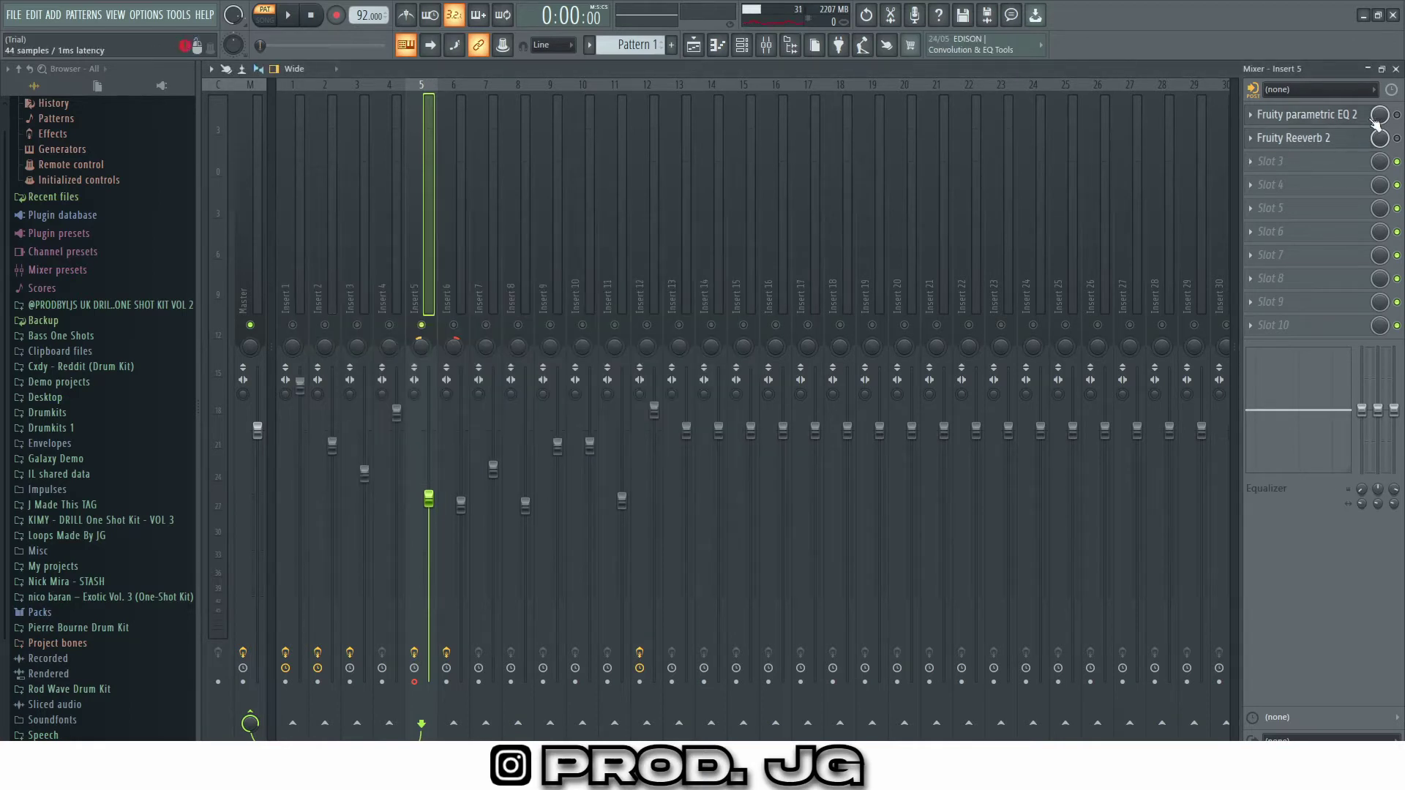
- Re-enable Fruity parametric EQ 2 on Insert 5 and view the Fruity Reeverb 2 settings
click(1396, 115)
click(1359, 145)
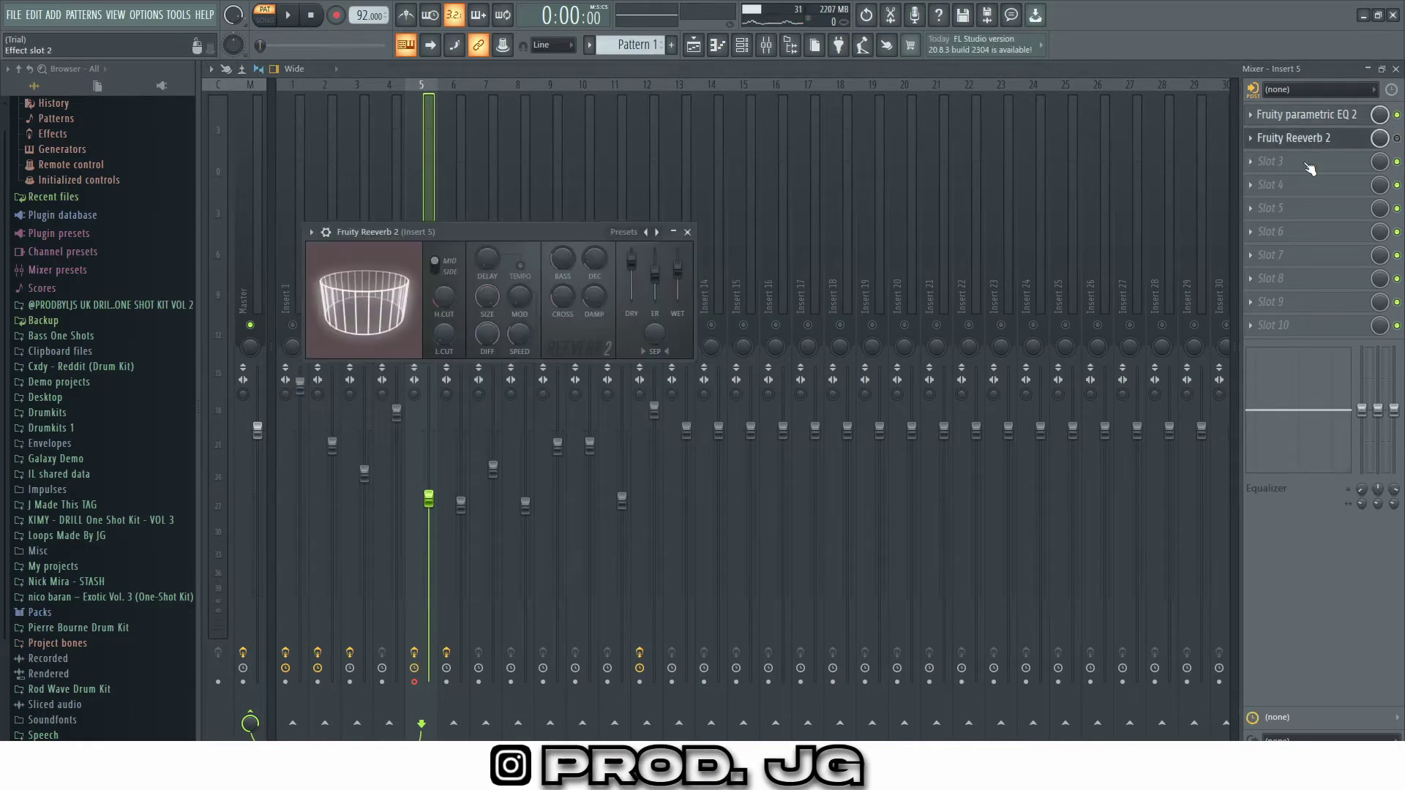
click(690, 229)
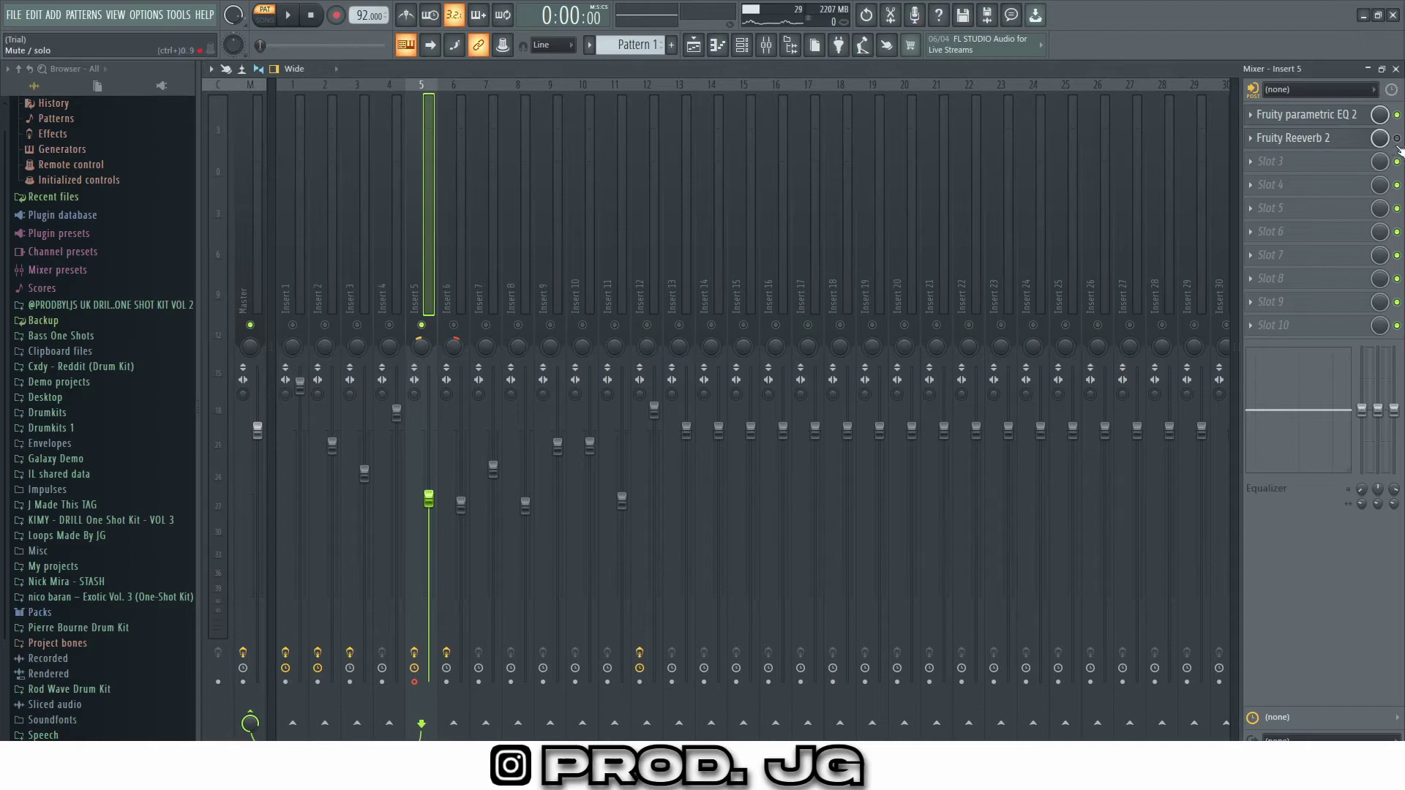
- Re-enable Fruity Reeverb 2 on Insert 5 and play the pattern with the Arcade notes shown in the piano roll
click(718, 45)
key(space)
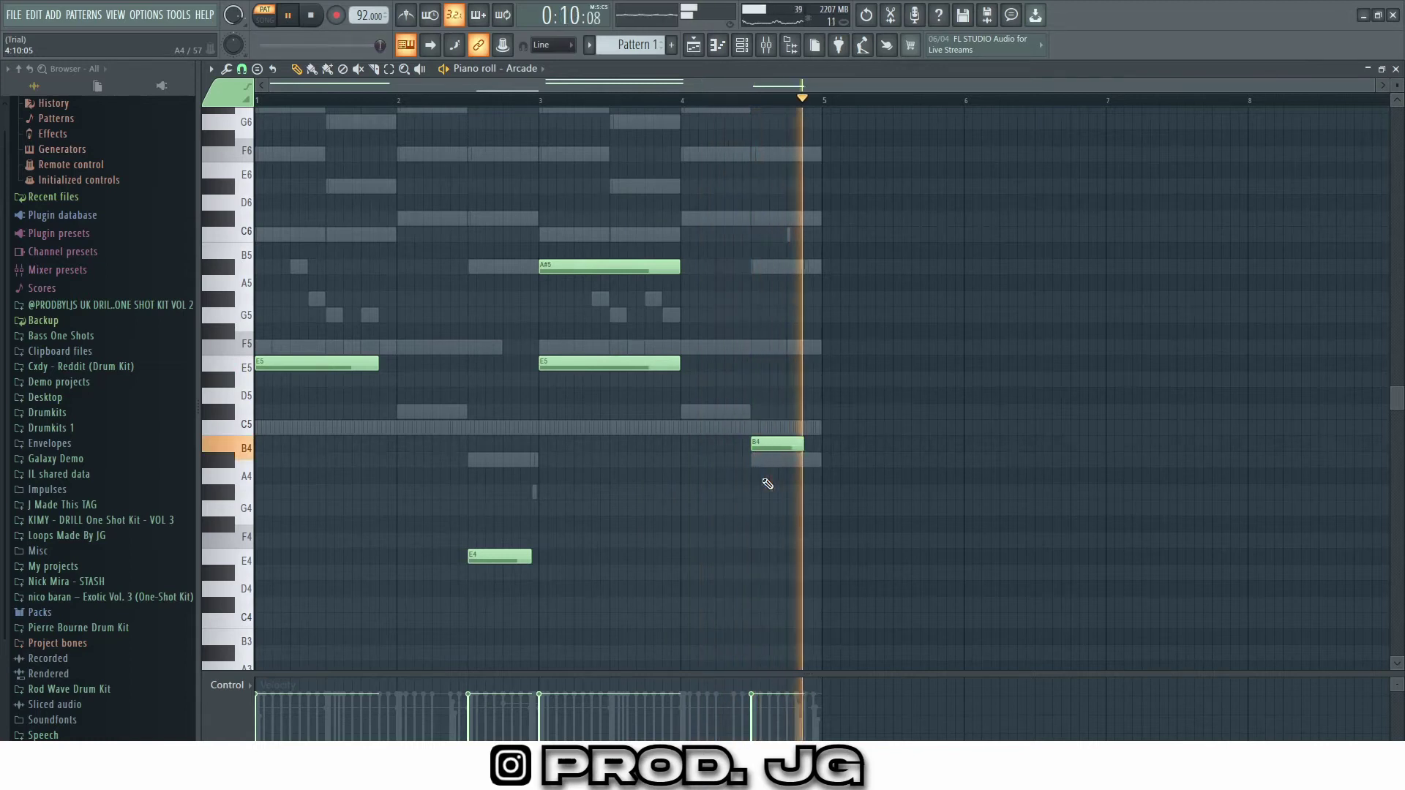
key(space)
- Solo Insert 6 in the mixer and bypass its Fruity parametric EQ 2, Fruity Reeverb 2 and Wider effects
click(766, 44)
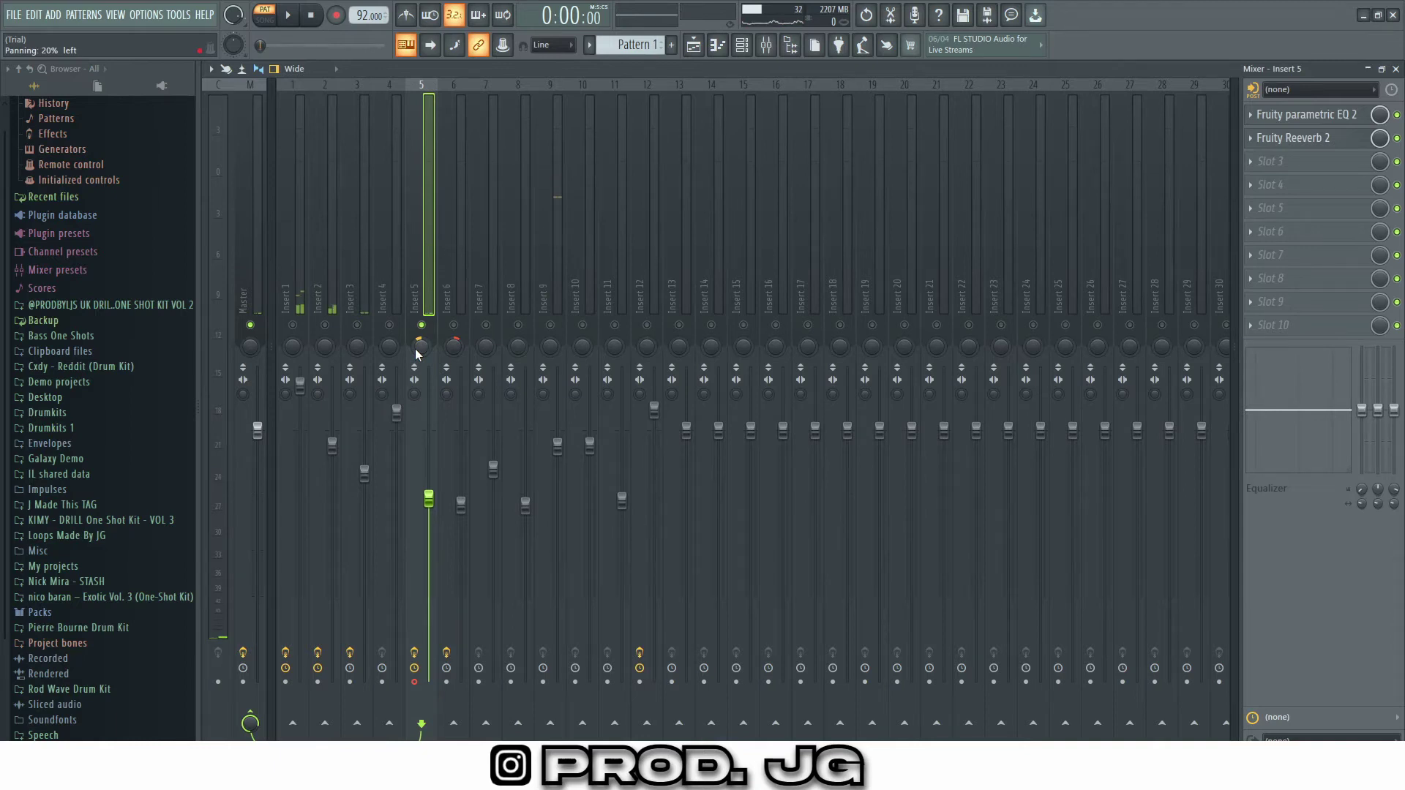
click(443, 268)
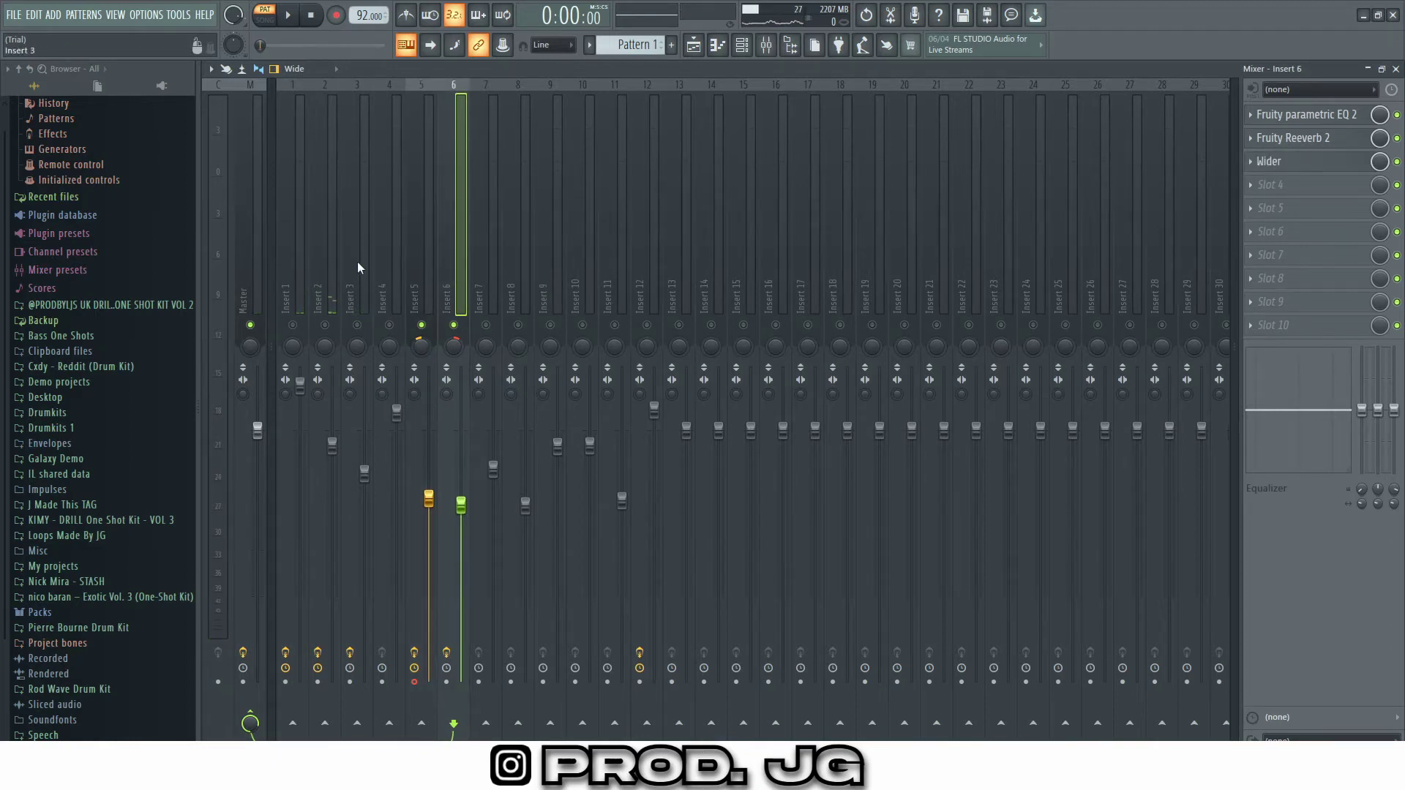
right_click(462, 334)
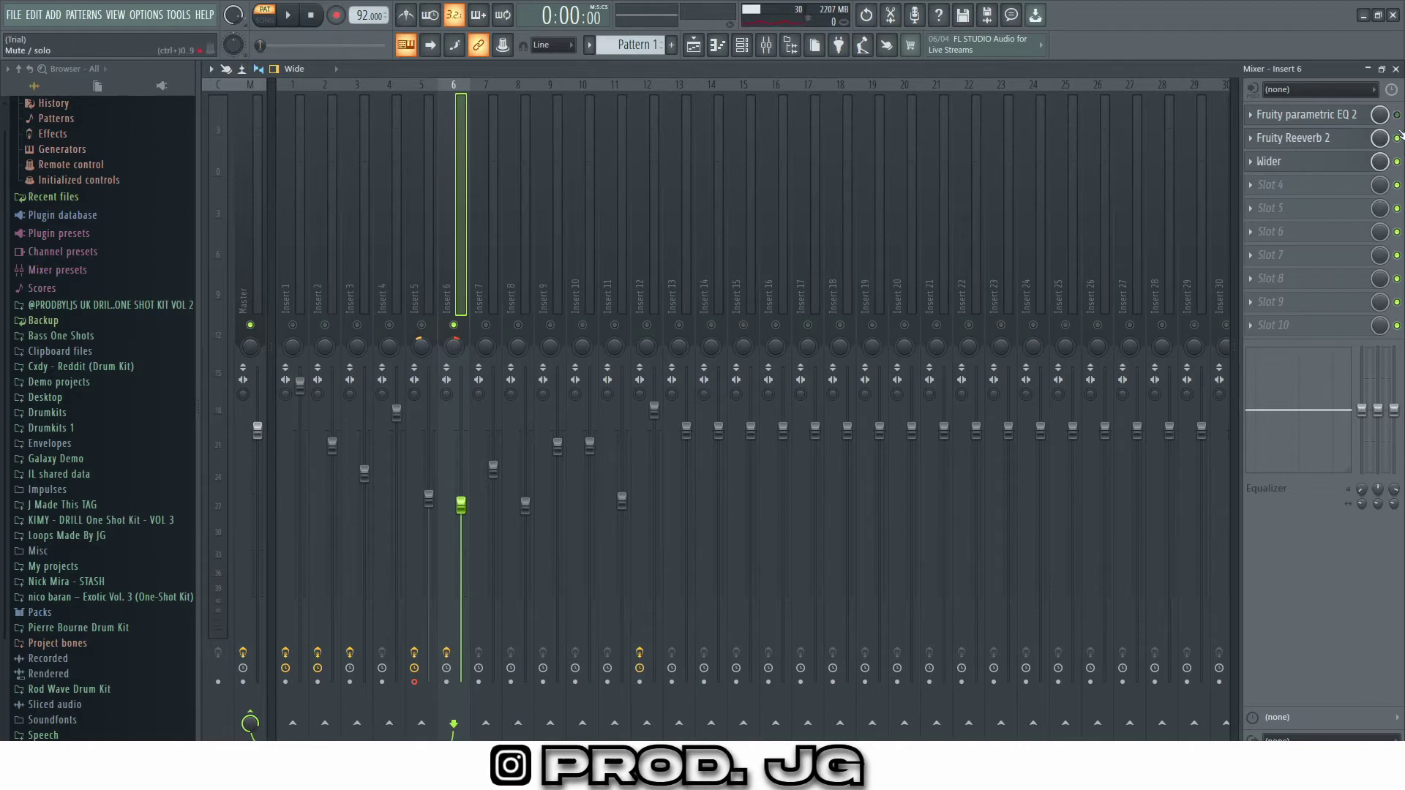
click(1397, 162)
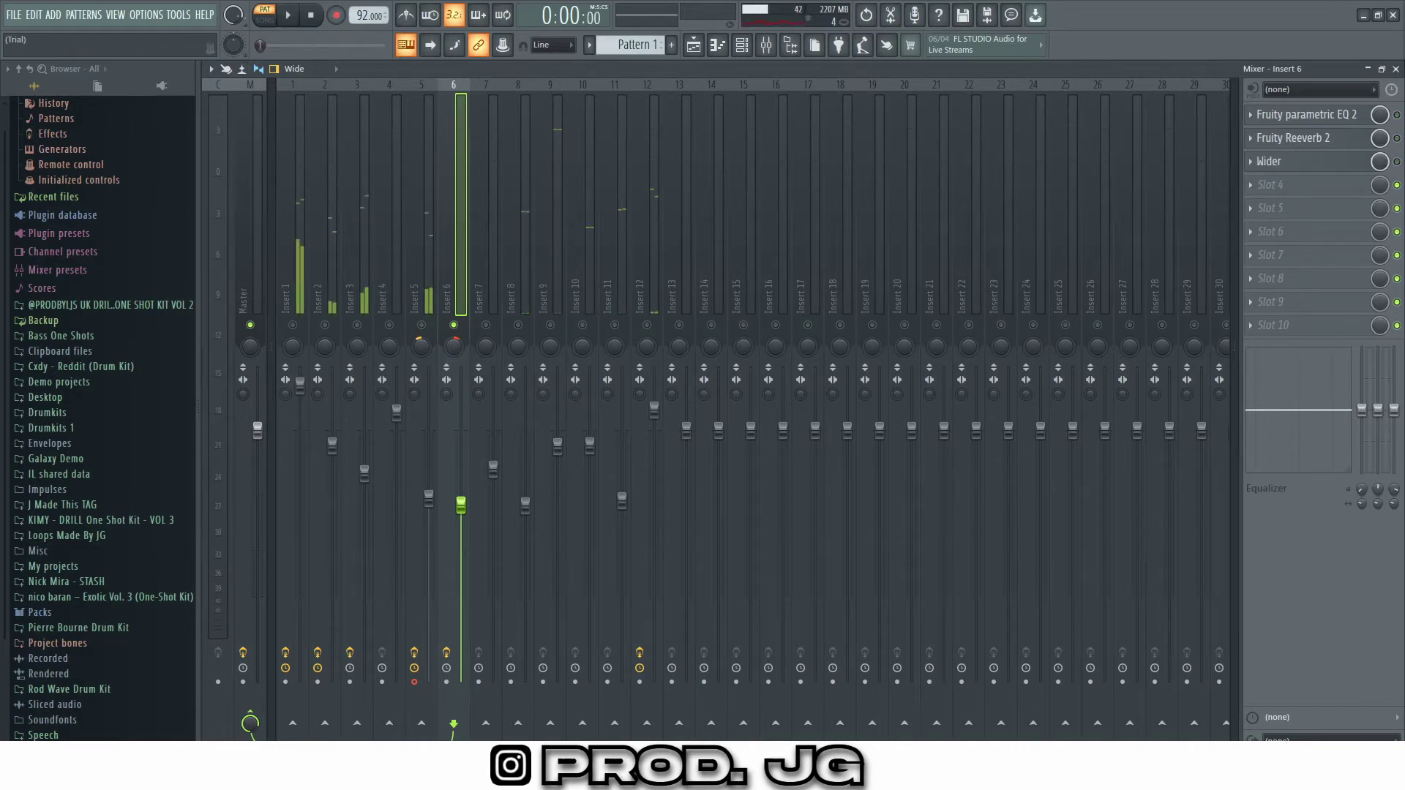
- Switch playback to song mode and briefly play the arrangement with the mixer shown
click(1397, 68)
click(265, 20)
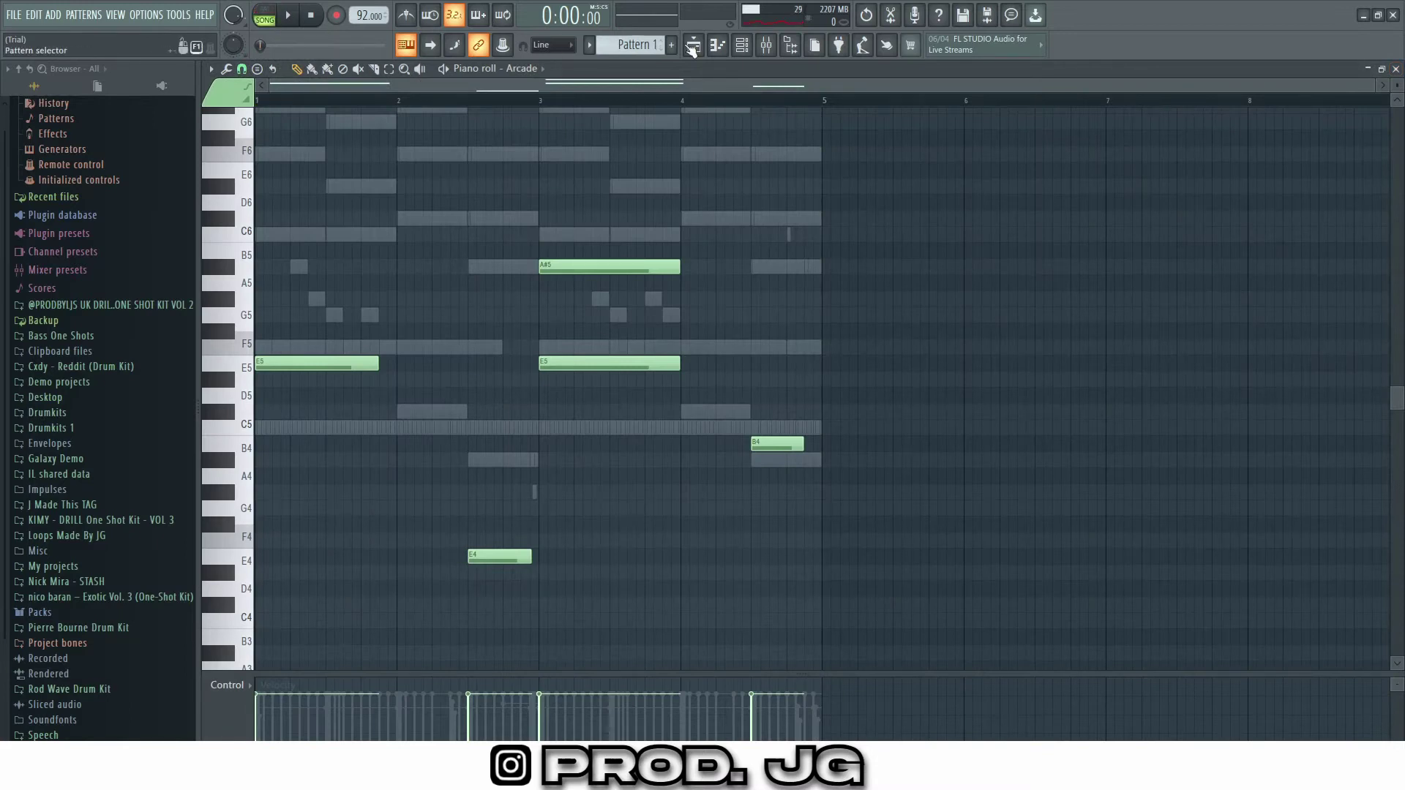
click(766, 44)
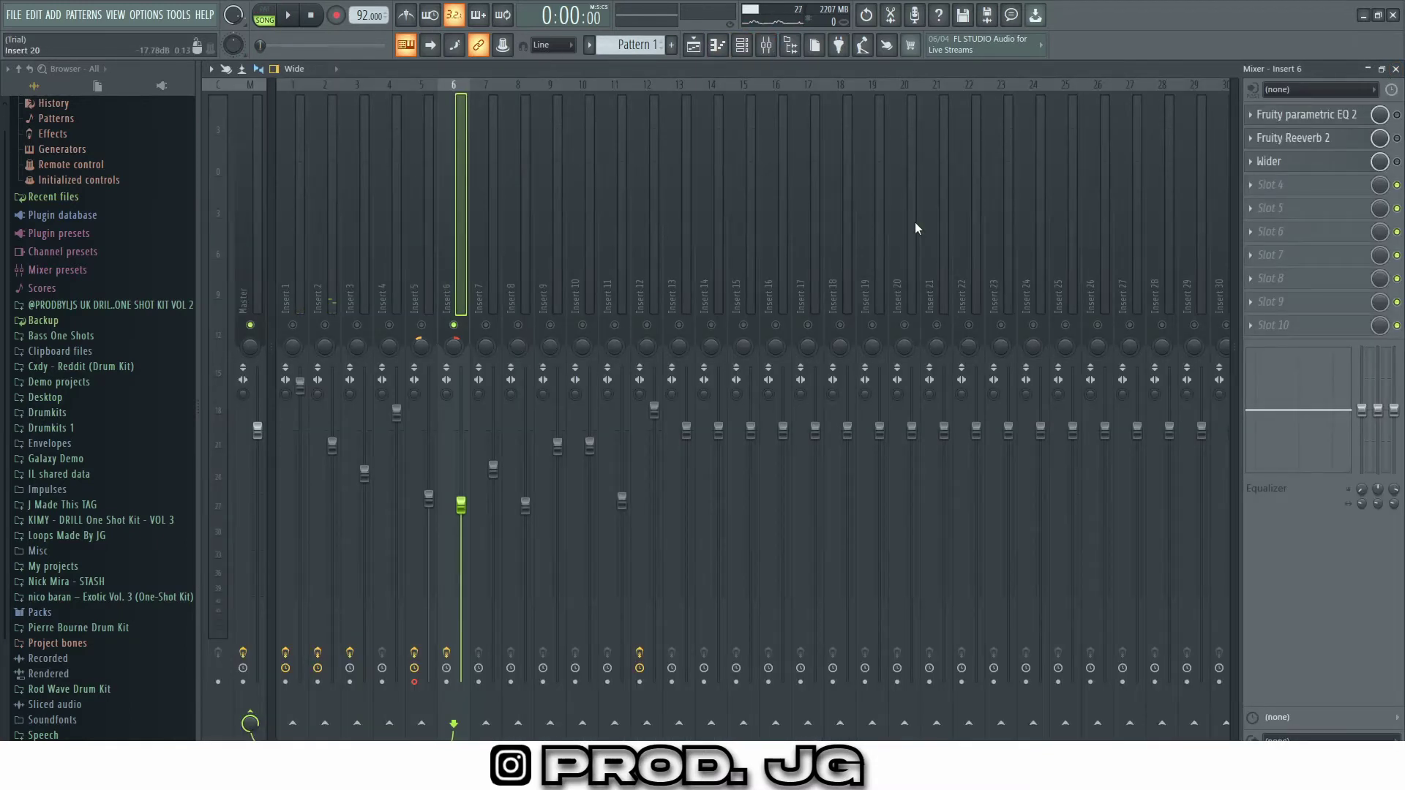
key(space)
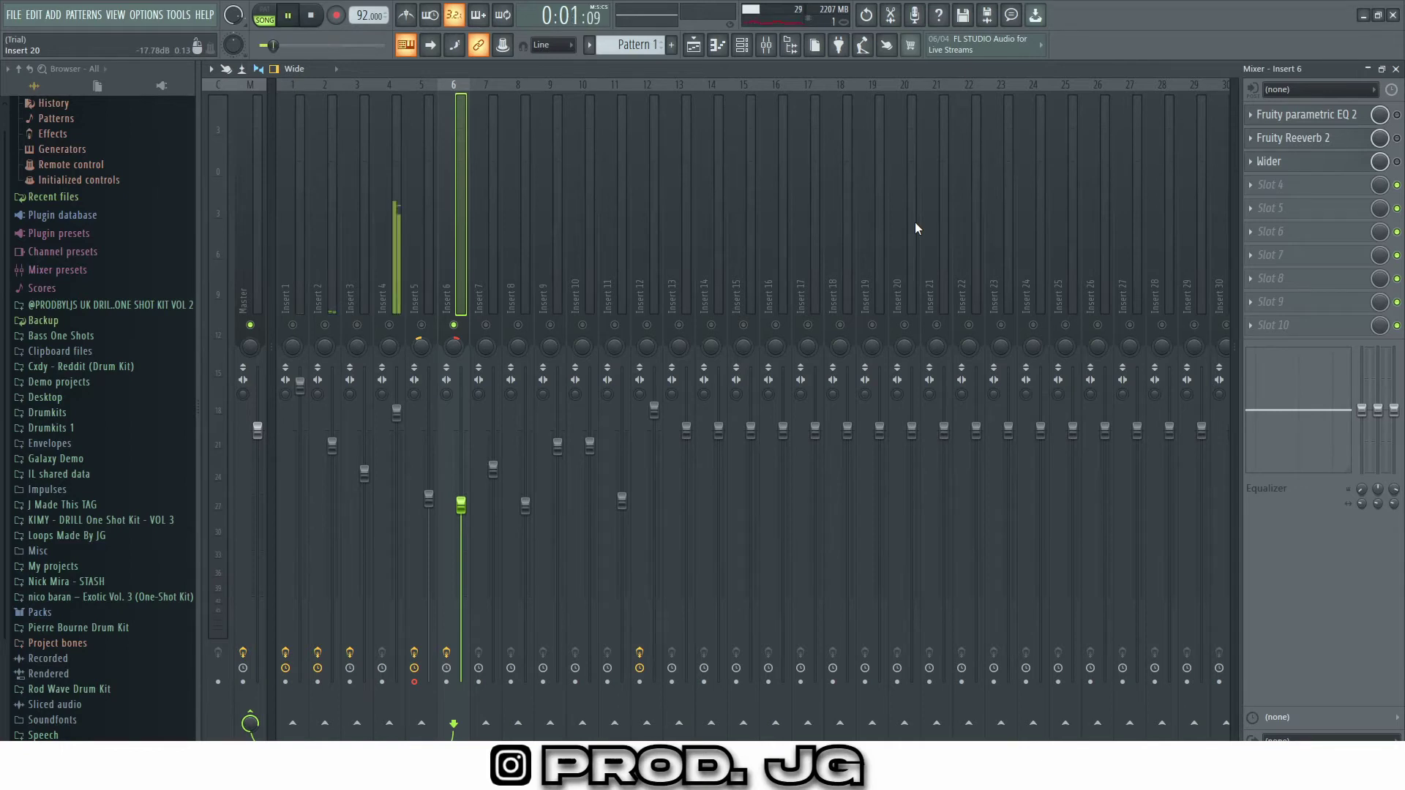
key(space)
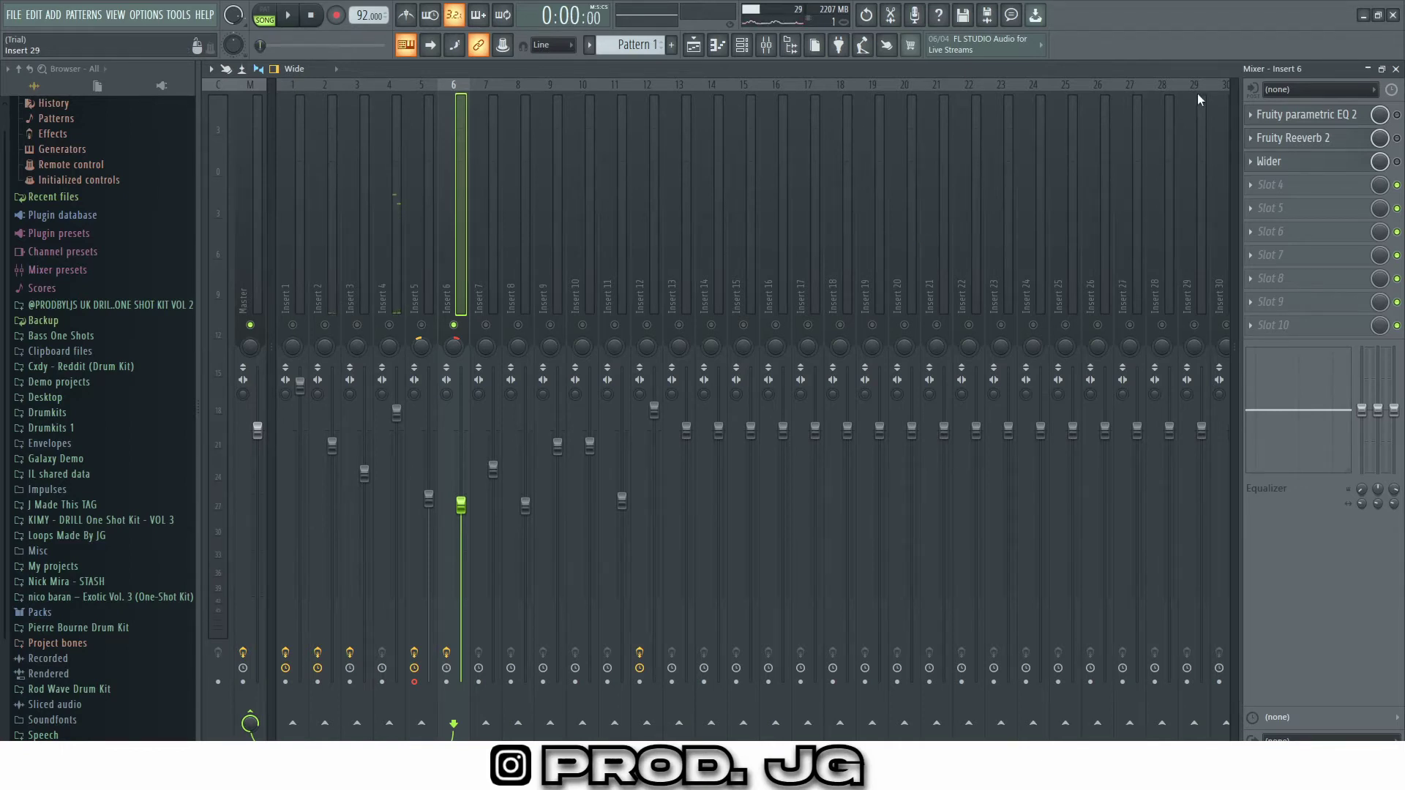
- Solo the Vocal Chops track in the playlist and play it with the Insert 6 effects bypassed
click(1396, 68)
click(1396, 69)
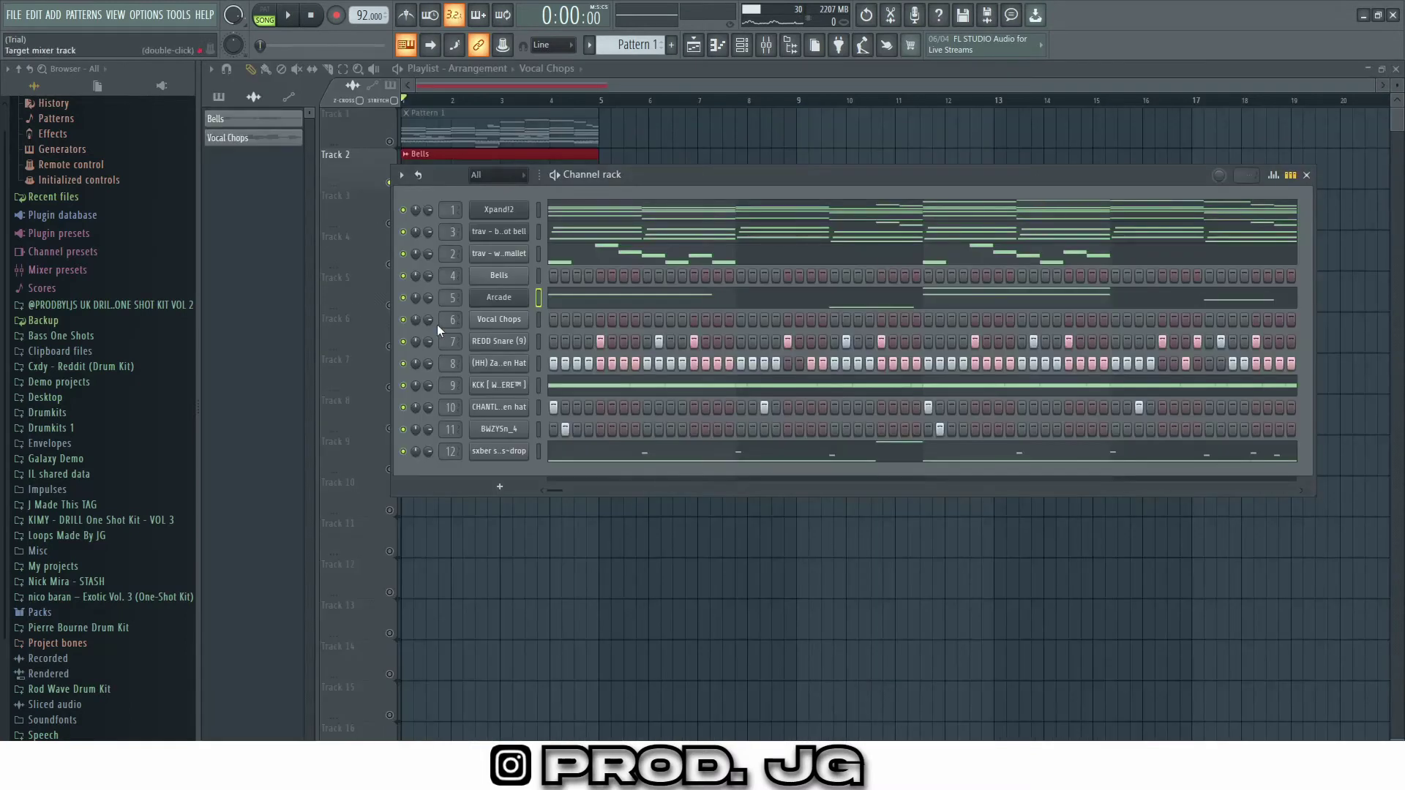
click(1307, 178)
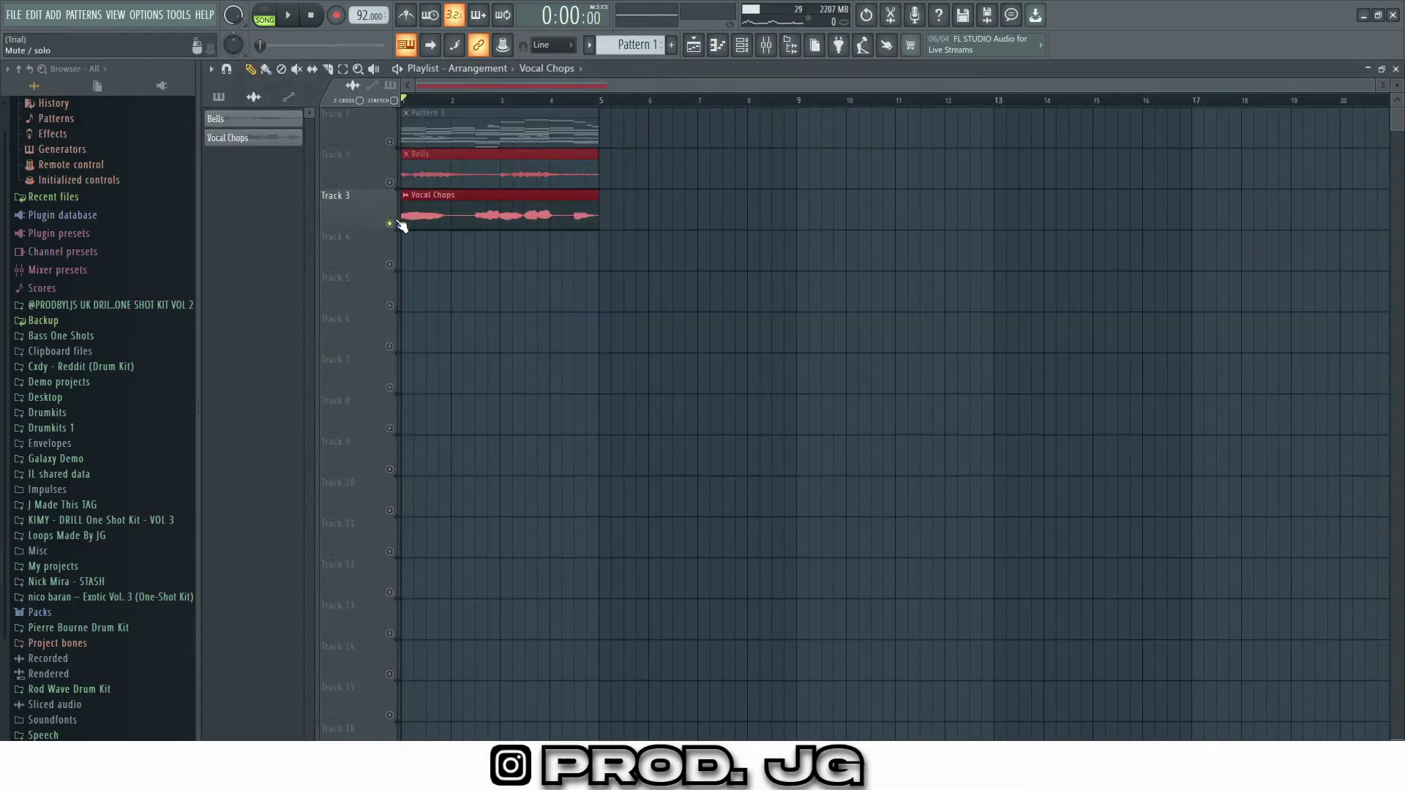
click(766, 44)
key(space)
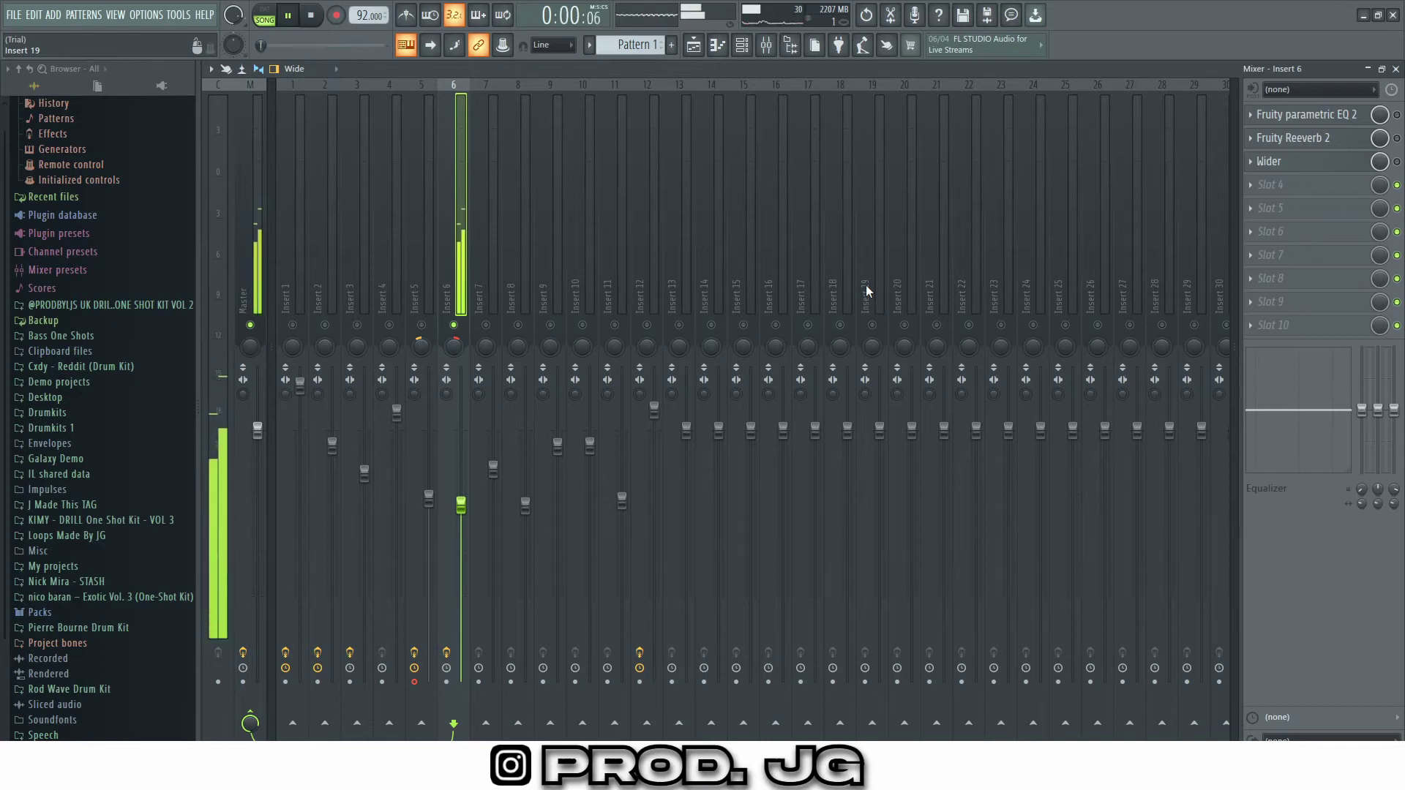
key(space)
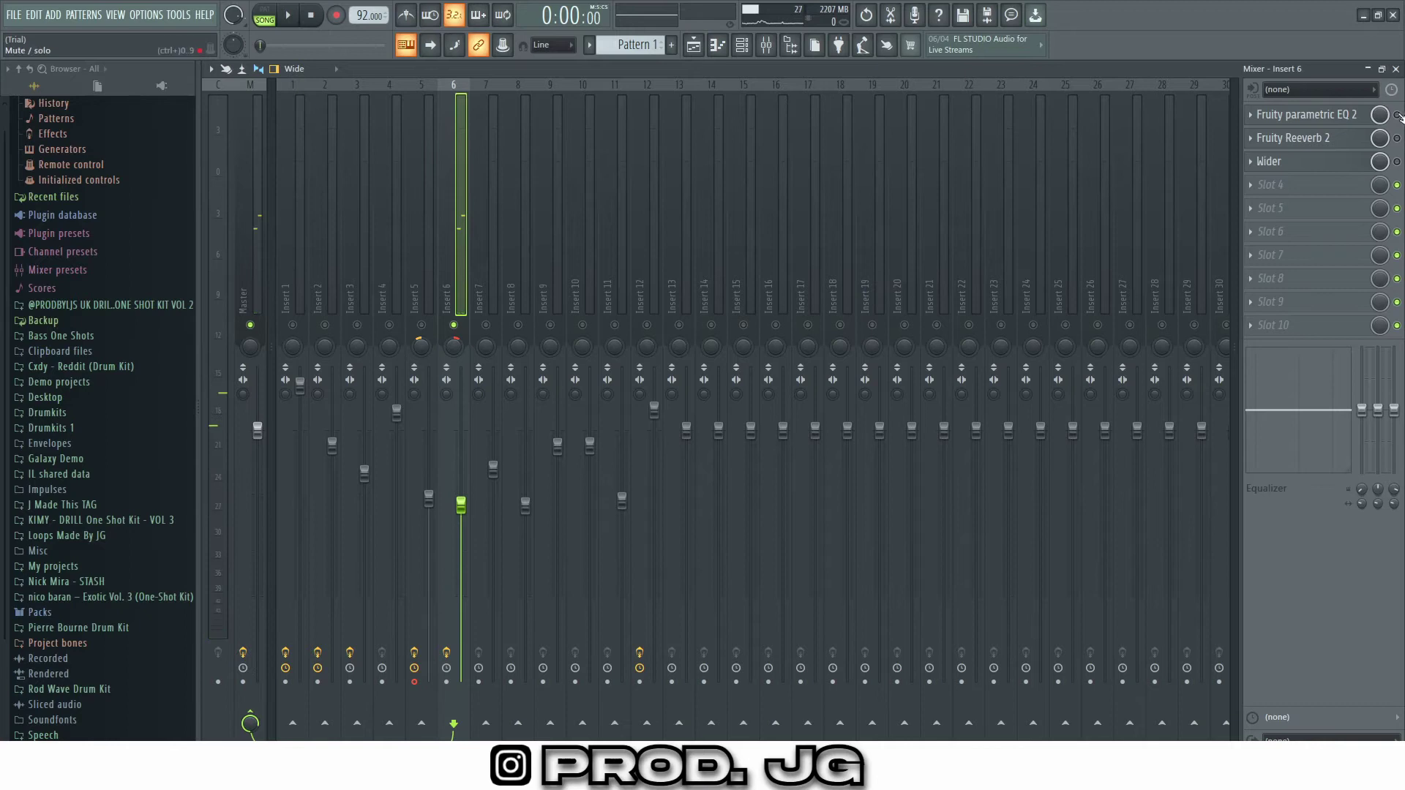
- Re-enable Fruity parametric EQ 2 on Insert 6 and view its curve
click(1306, 114)
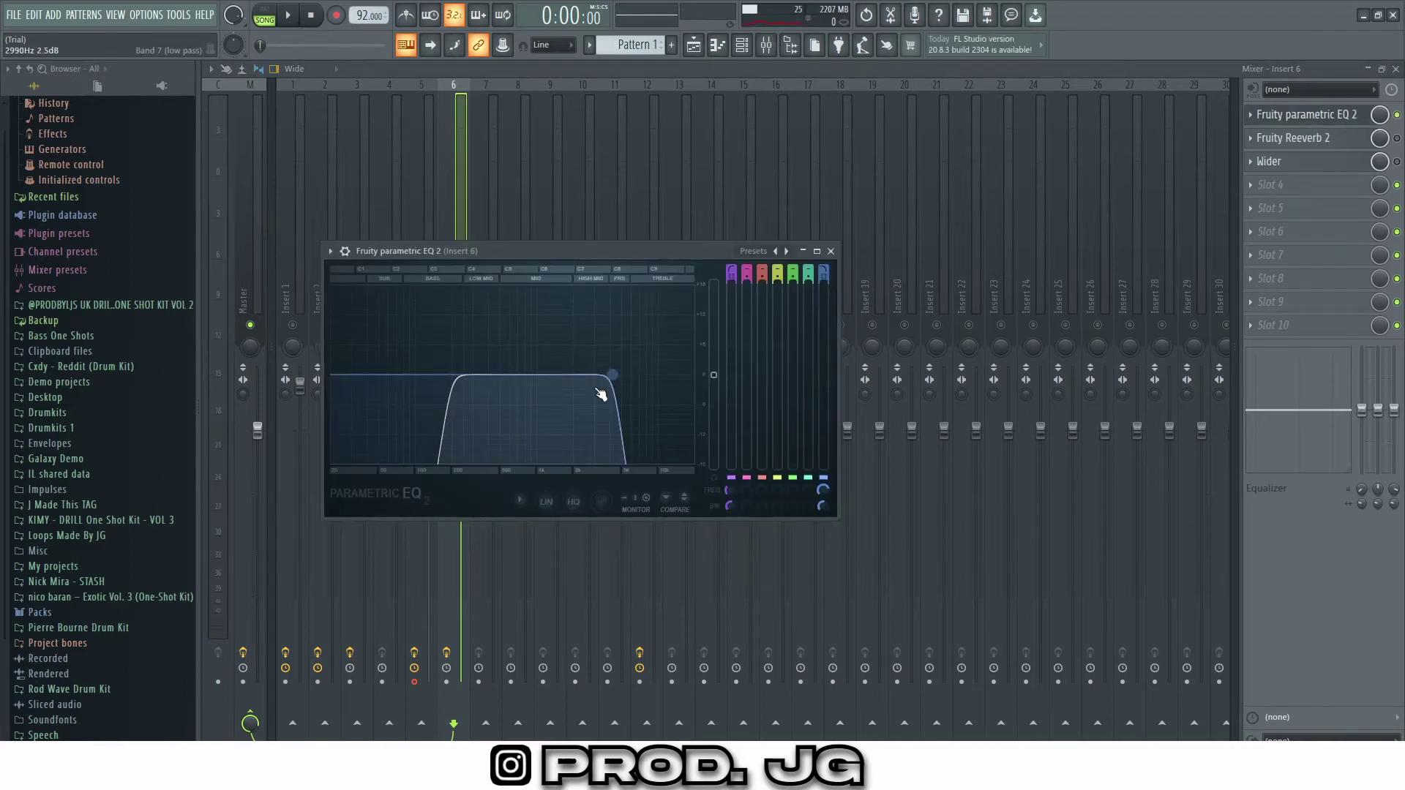
click(830, 251)
click(1273, 116)
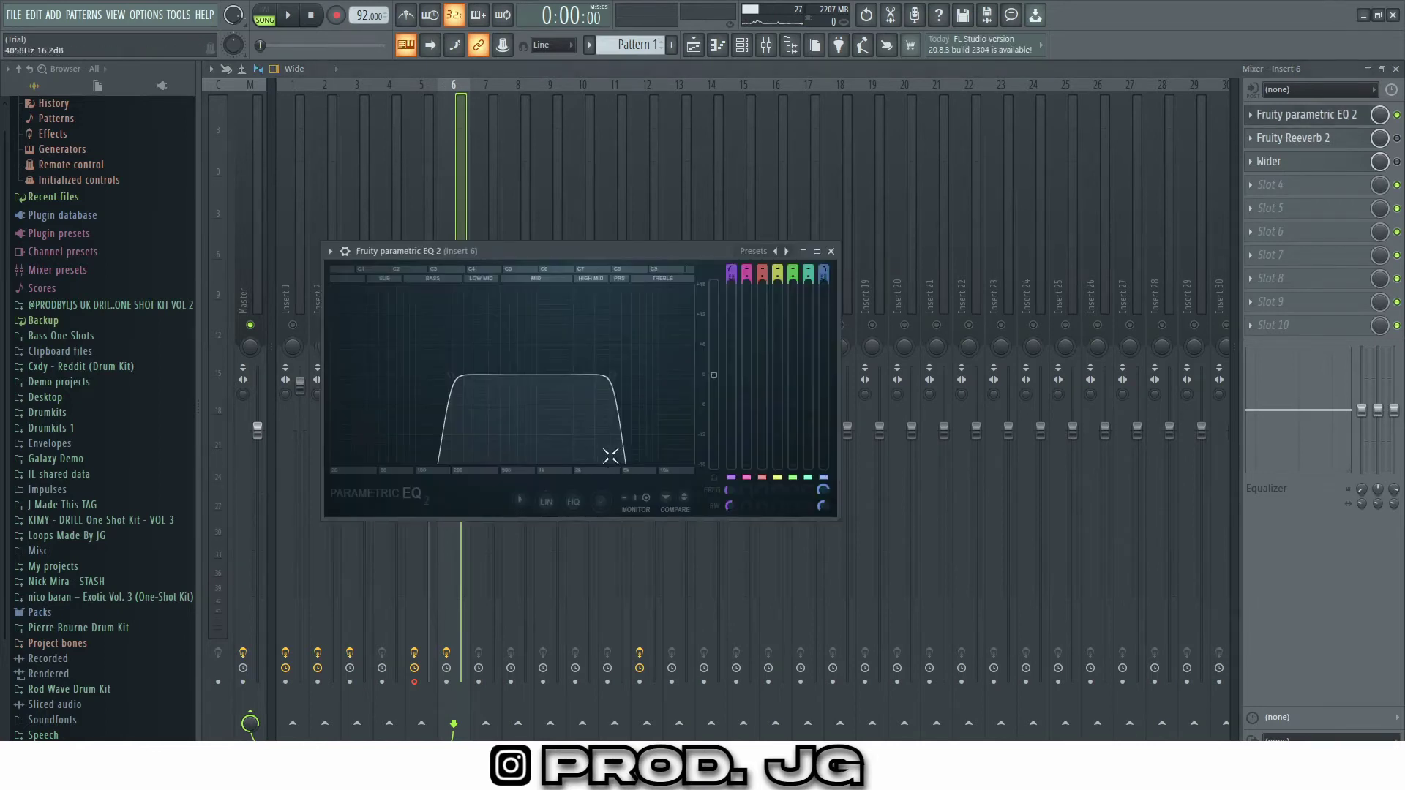
click(831, 251)
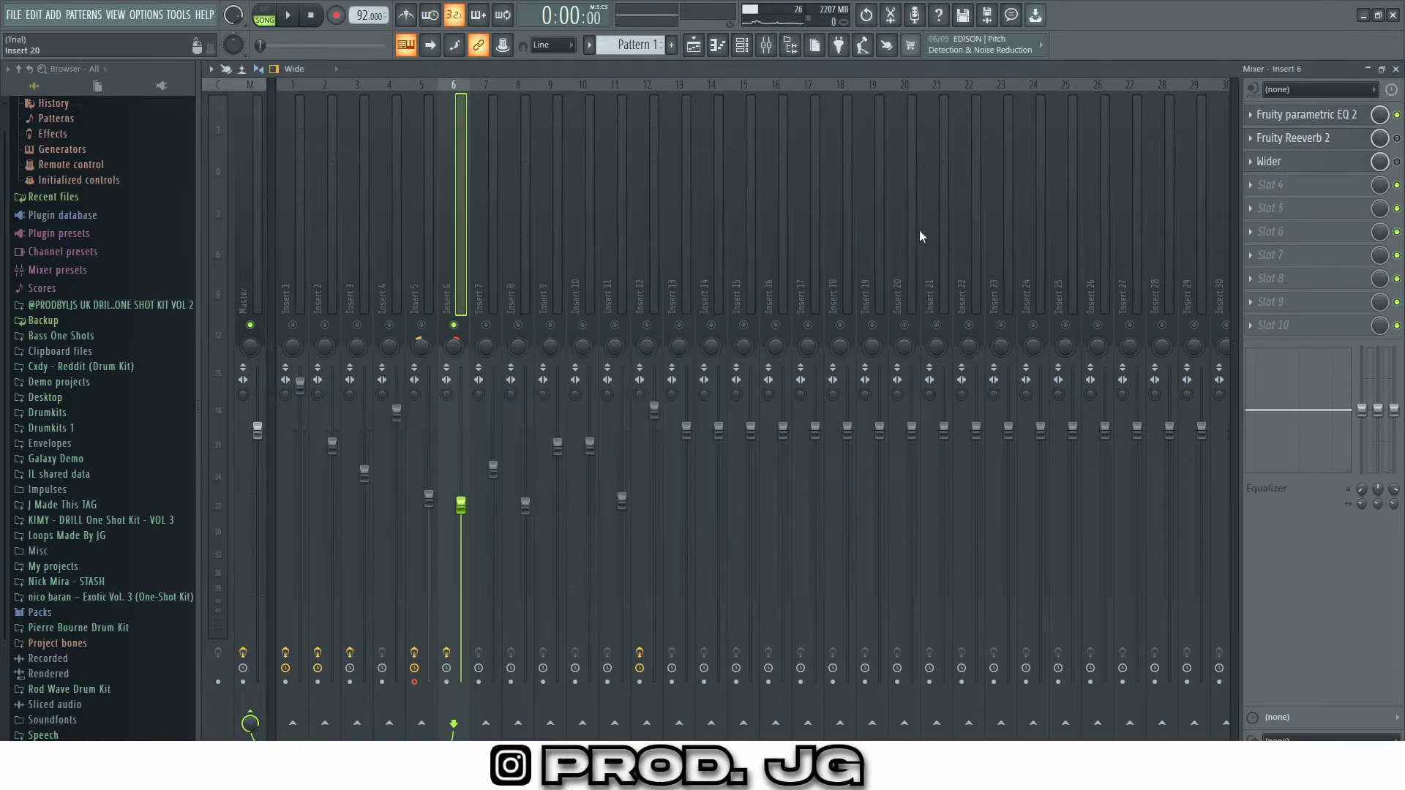
- Re-enable Fruity Reeverb 2 and Wider on Insert 6, and view the reverb settings
click(1397, 138)
click(1346, 143)
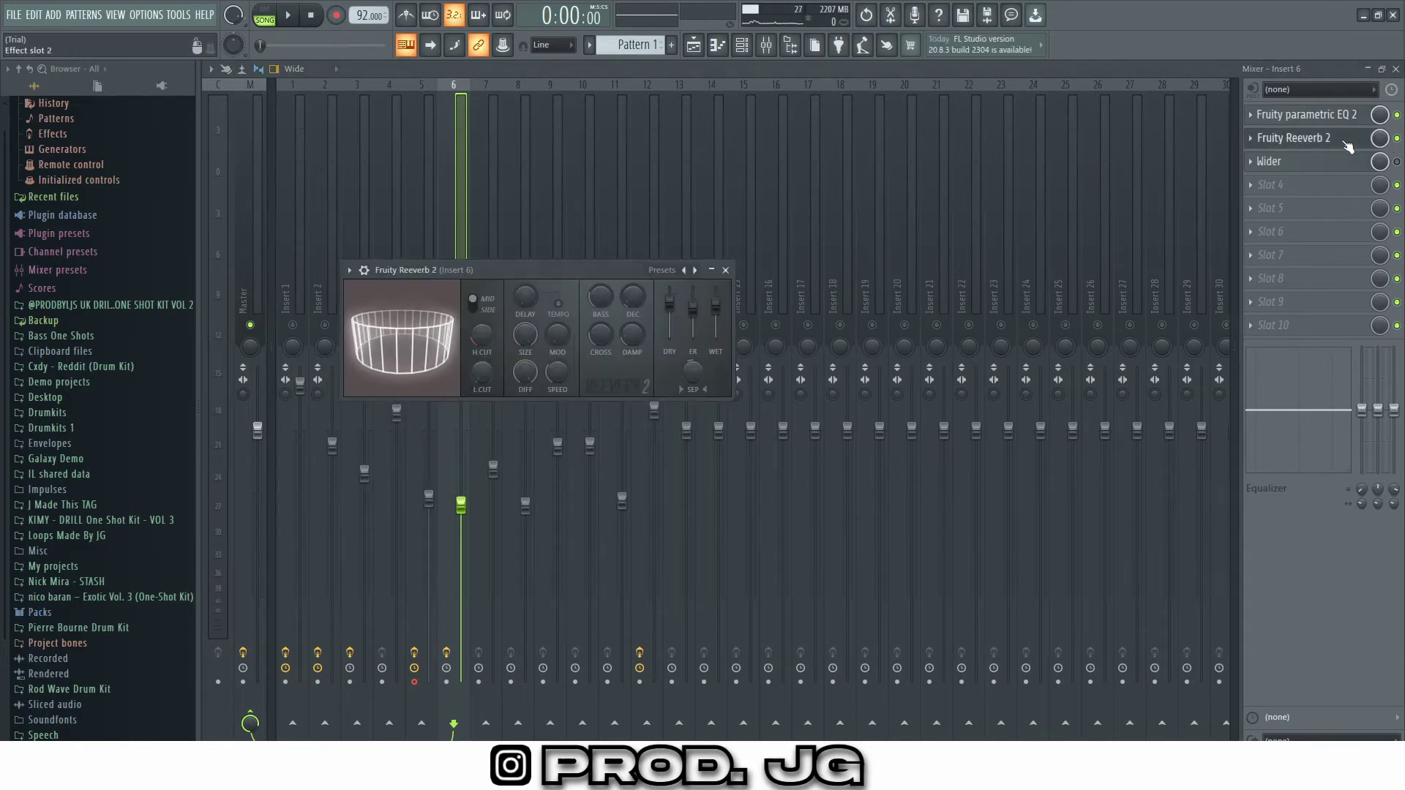
click(724, 270)
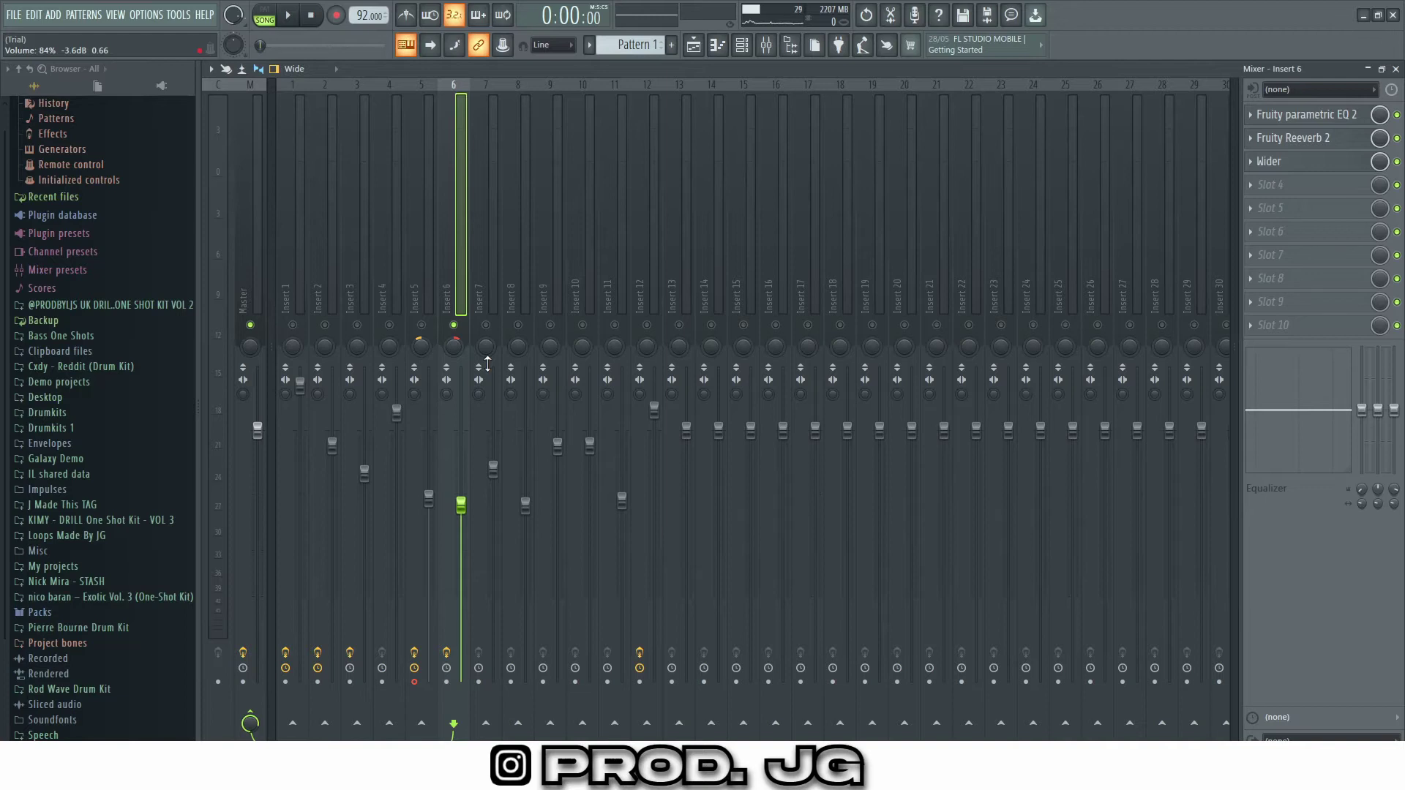
- Play the vocal chops through Insert 6 with all three effects active, then stop playback
key(space)
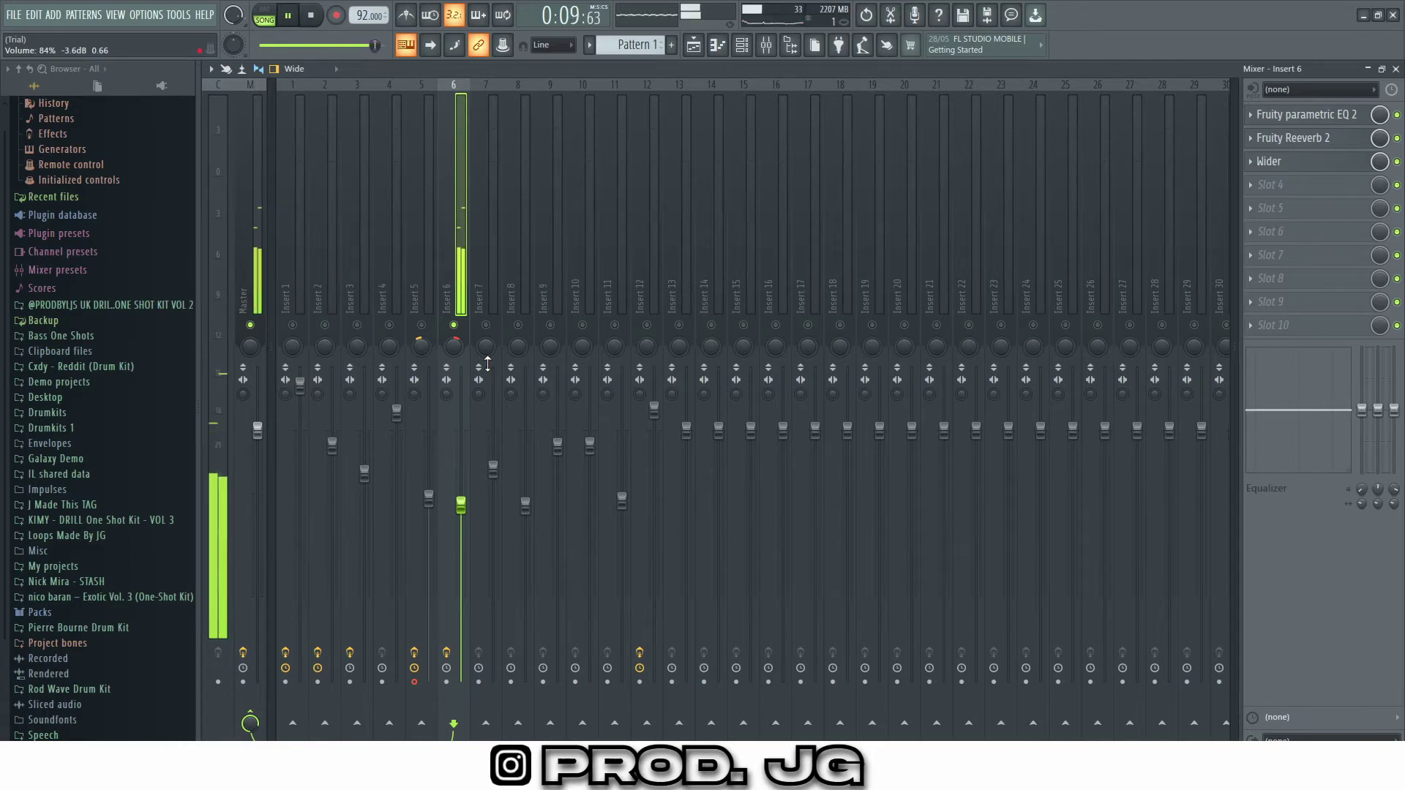
key(space)
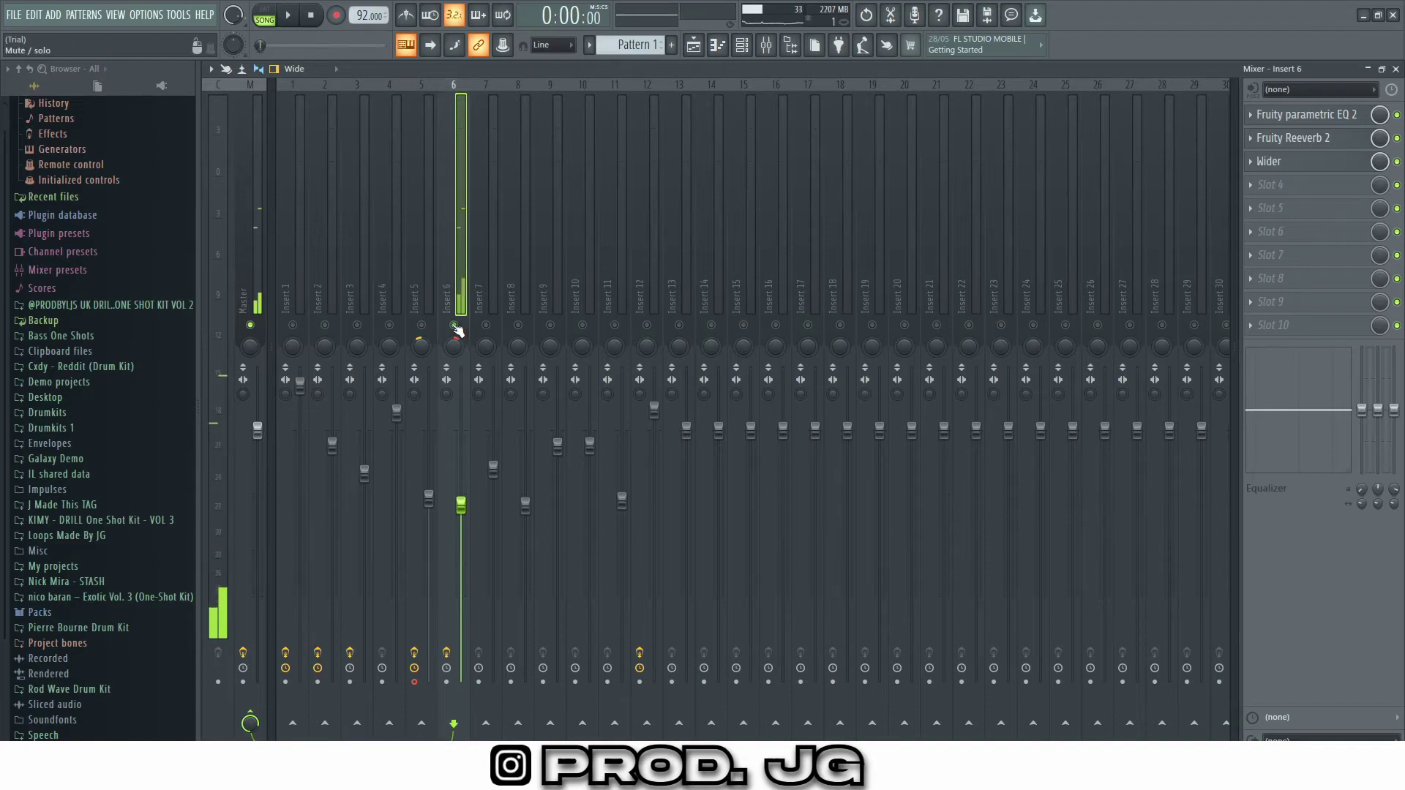
key(space)
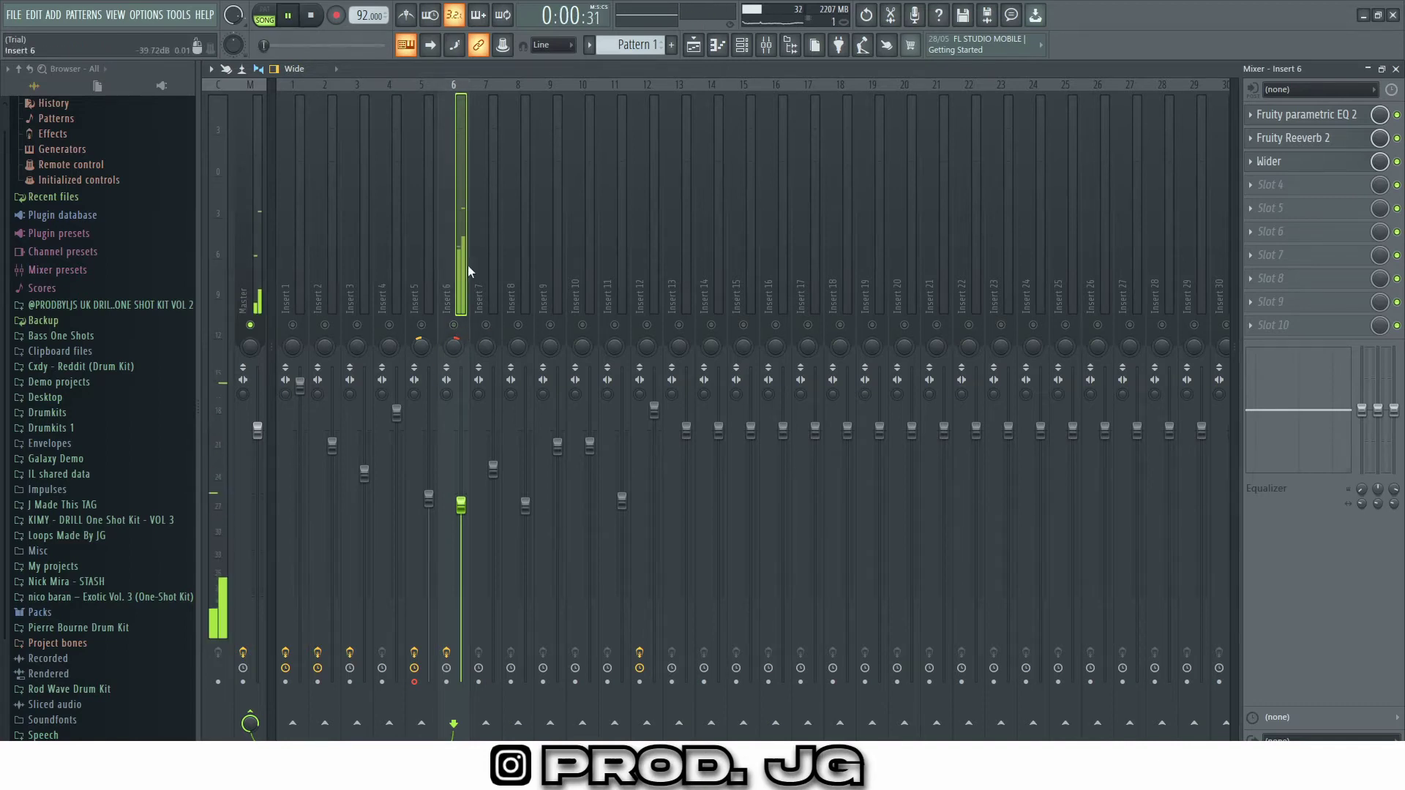
key(space)
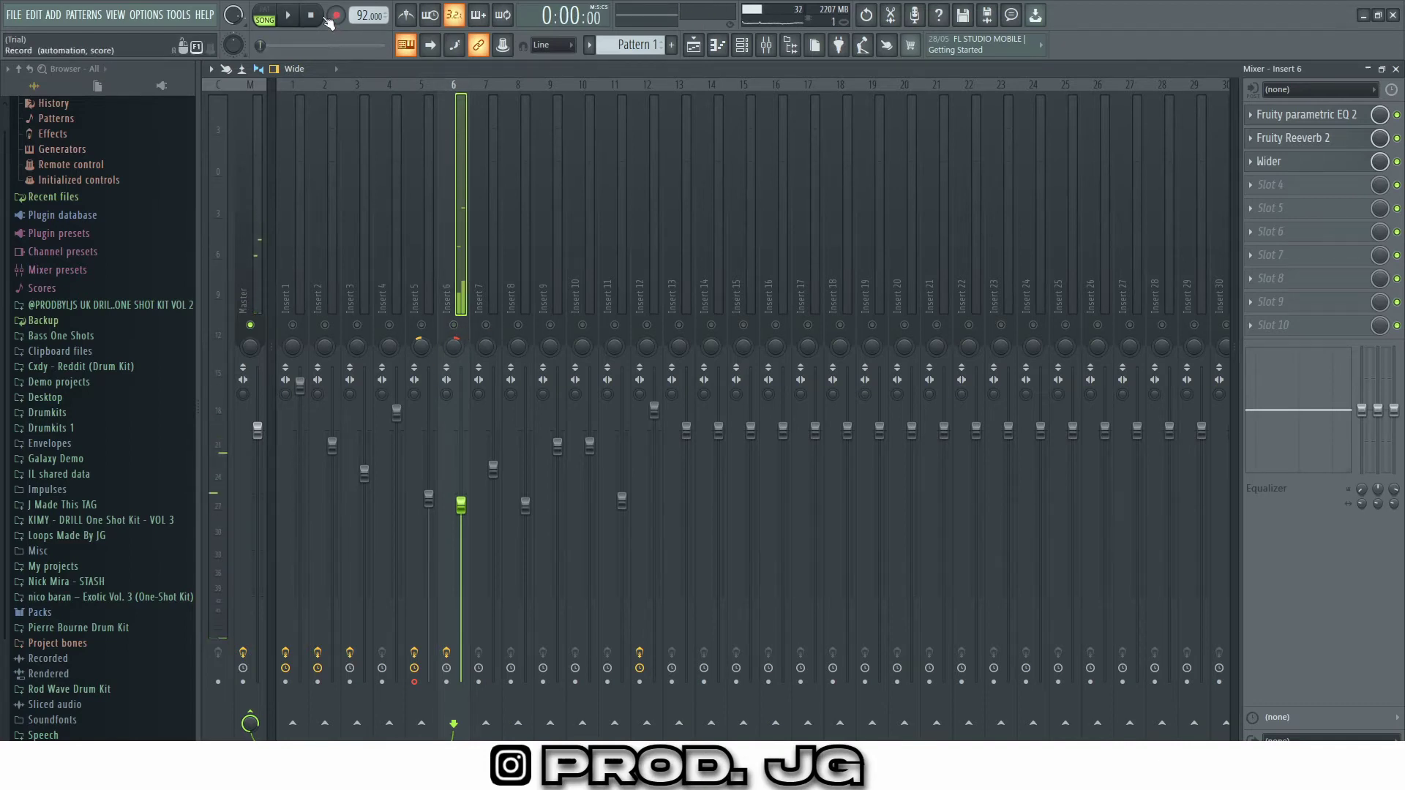
- Check the channel rack, mute Insert 6, and unmute and select Insert 7 in the mixer
click(741, 45)
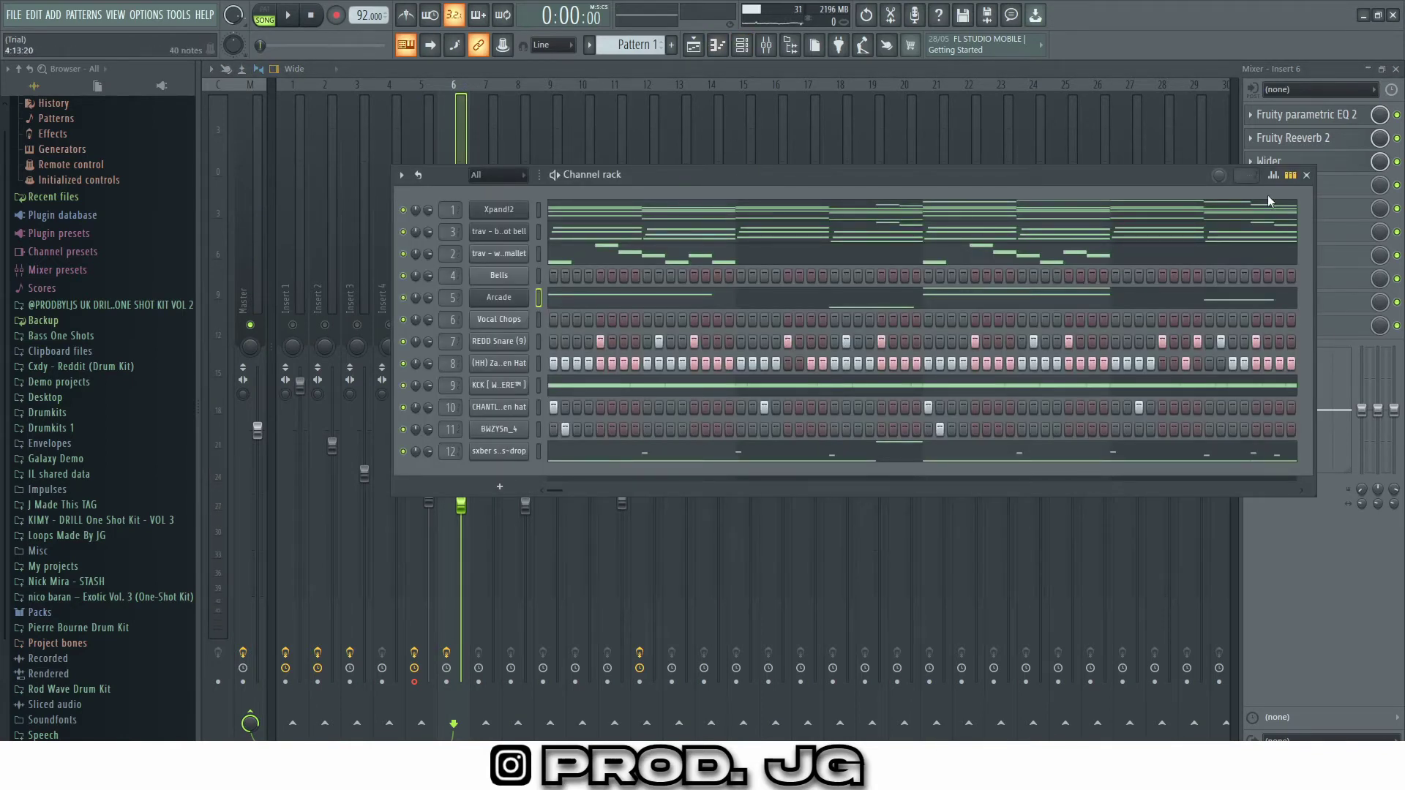
click(1306, 174)
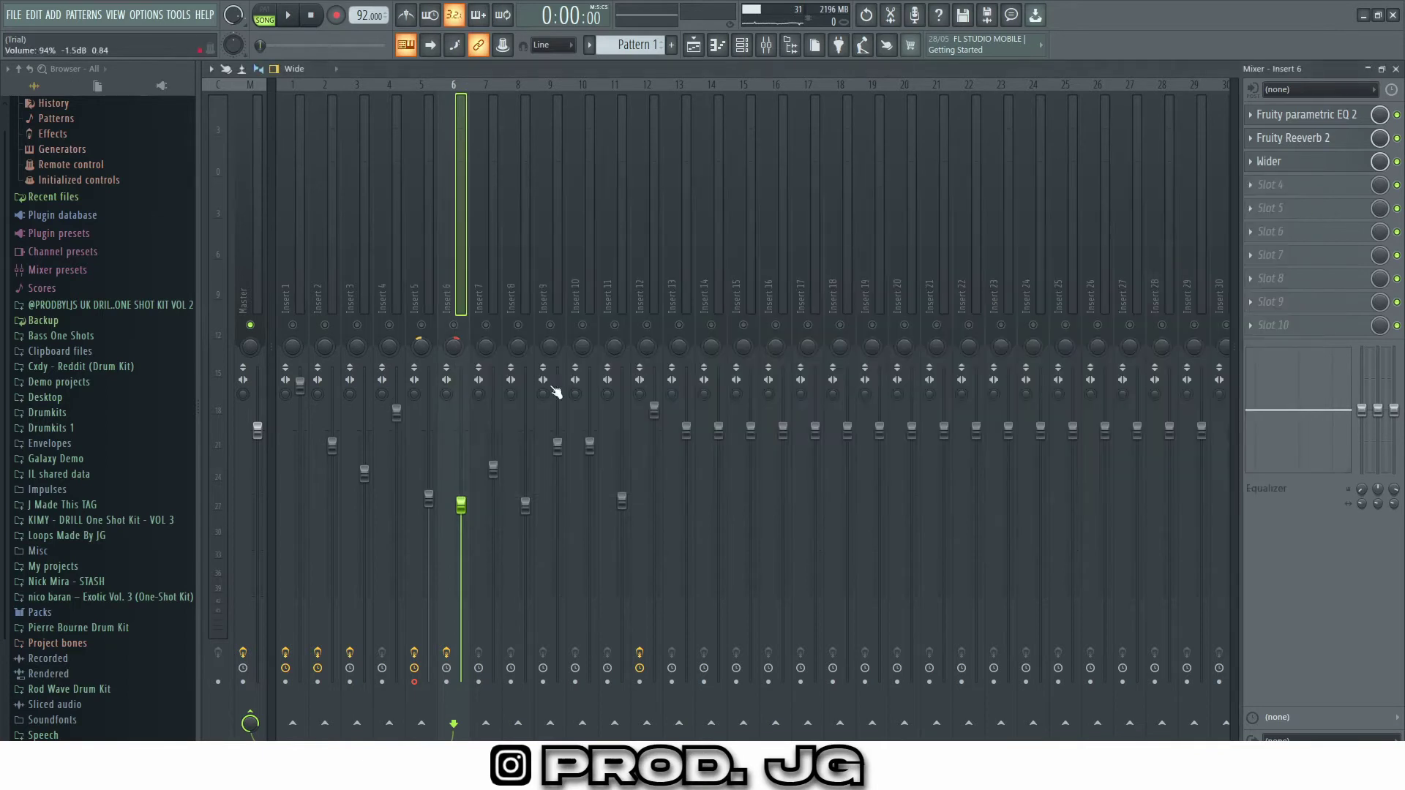
click(493, 205)
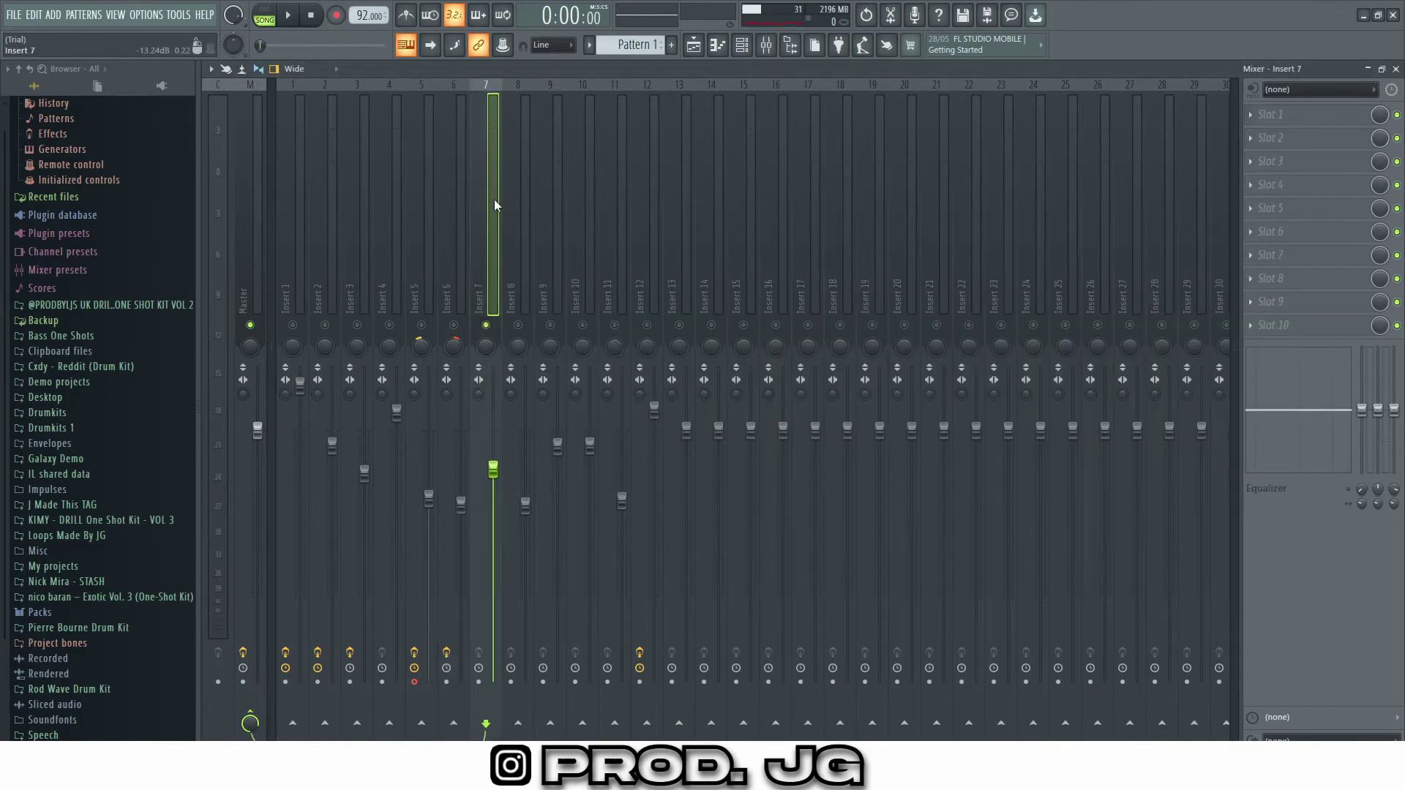
- Switch playback back to pattern mode and play the REDD Snare (9) channel alone with the channel rack shown
click(741, 45)
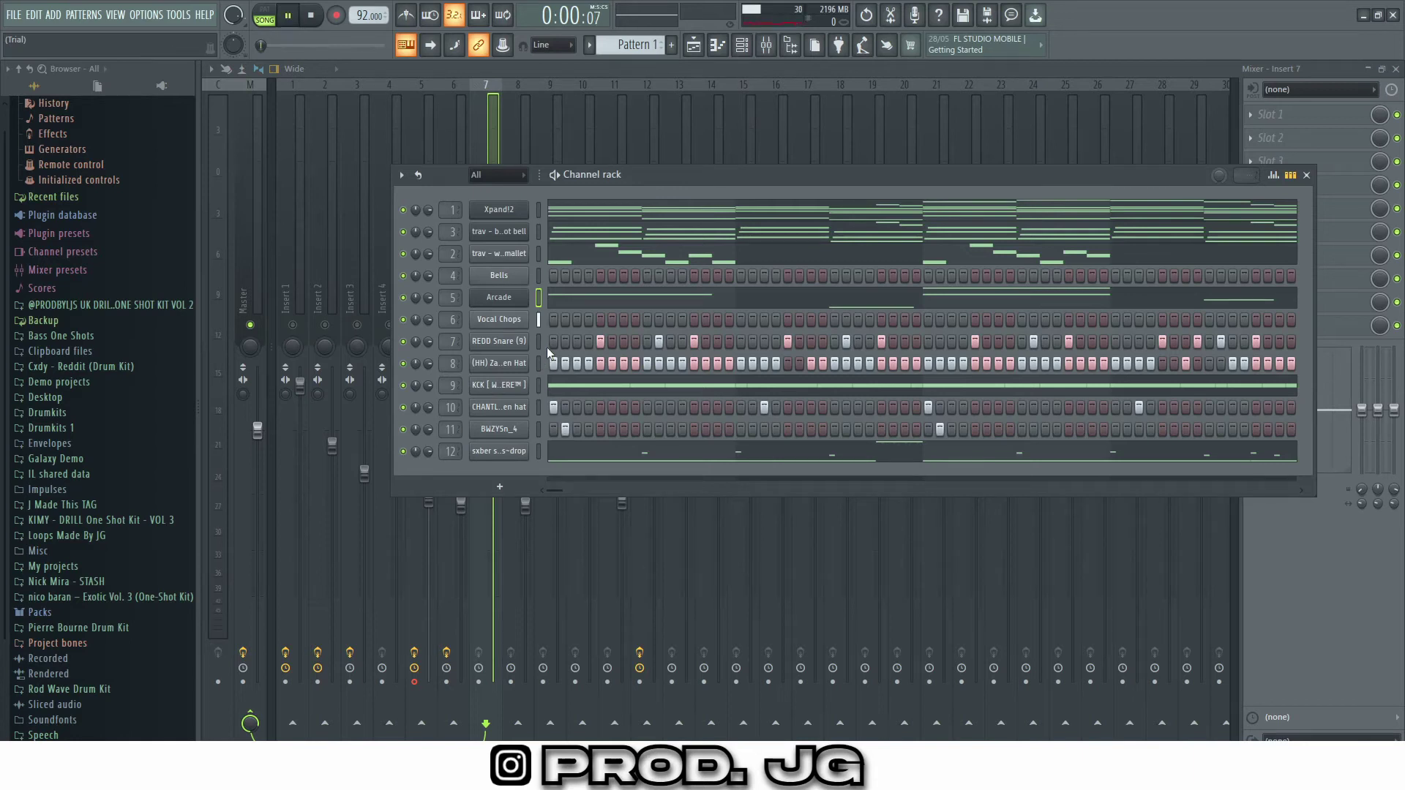
key(space)
key(l)
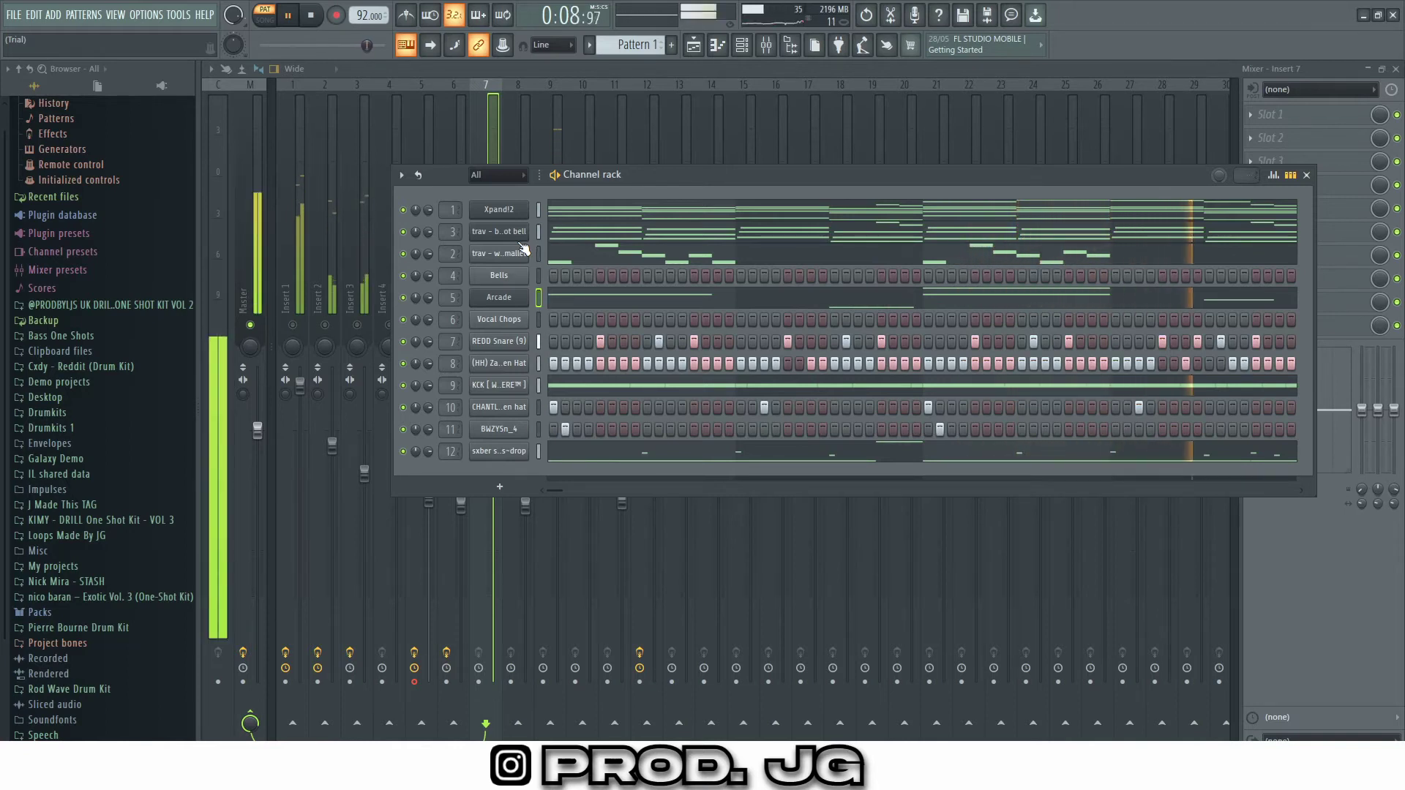
key(space)
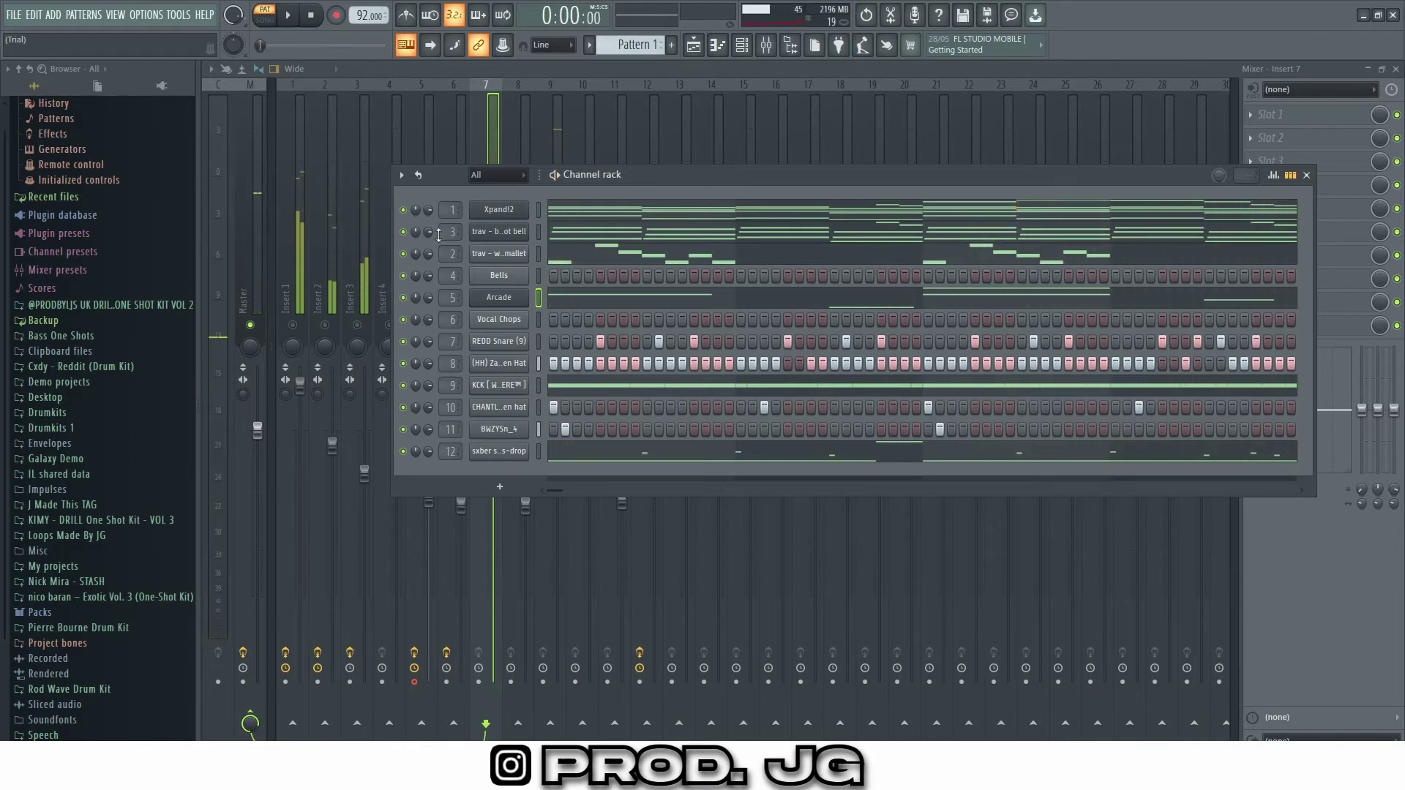
- Mute Insert 7, unmute and select Insert 8 in the mixer, and bring up the channel rack
click(1305, 175)
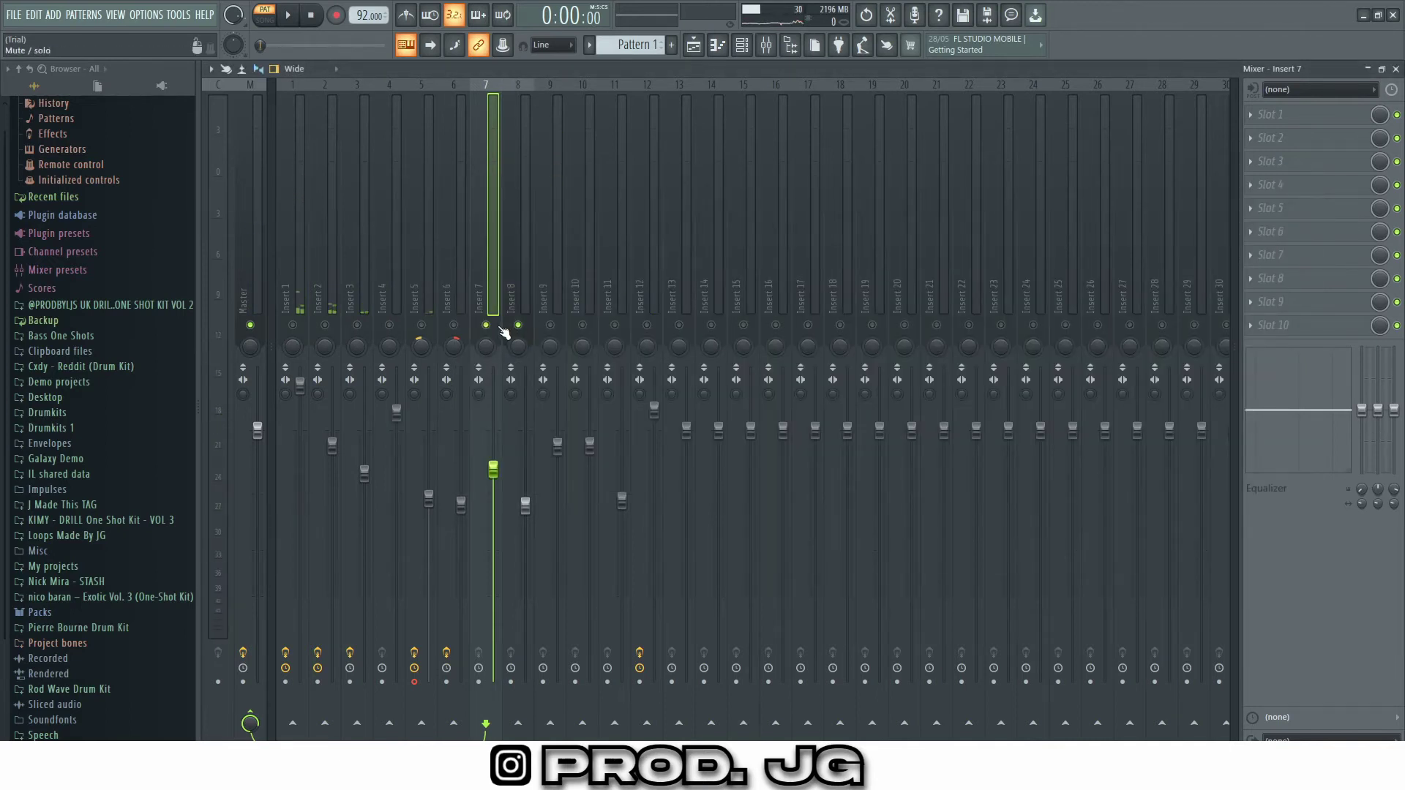
click(741, 45)
click(741, 44)
click(767, 45)
click(762, 51)
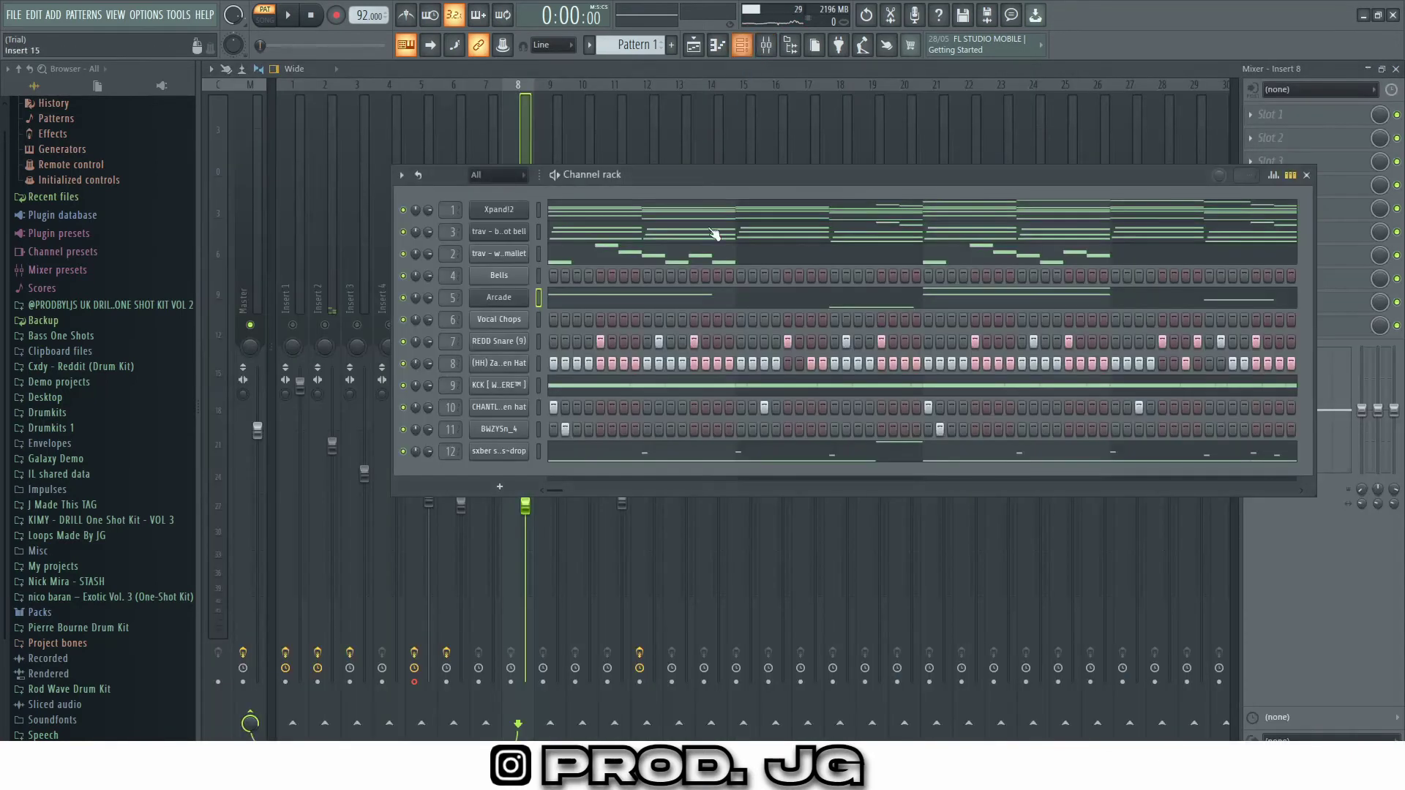
- View the Zaytoven Hat sample settings, then play its piano roll notes alone through Insert 8 and stop playback
click(526, 366)
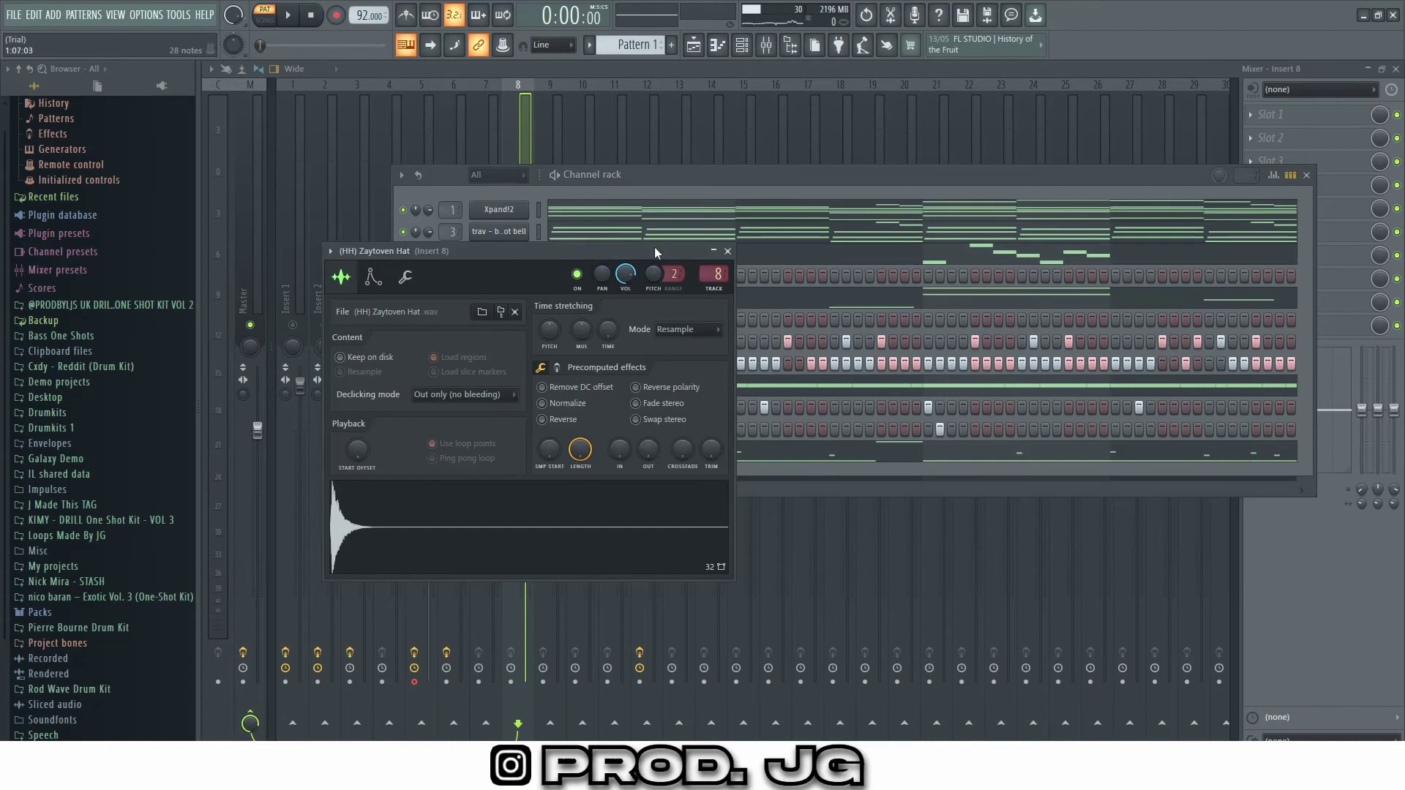
click(727, 252)
click(718, 46)
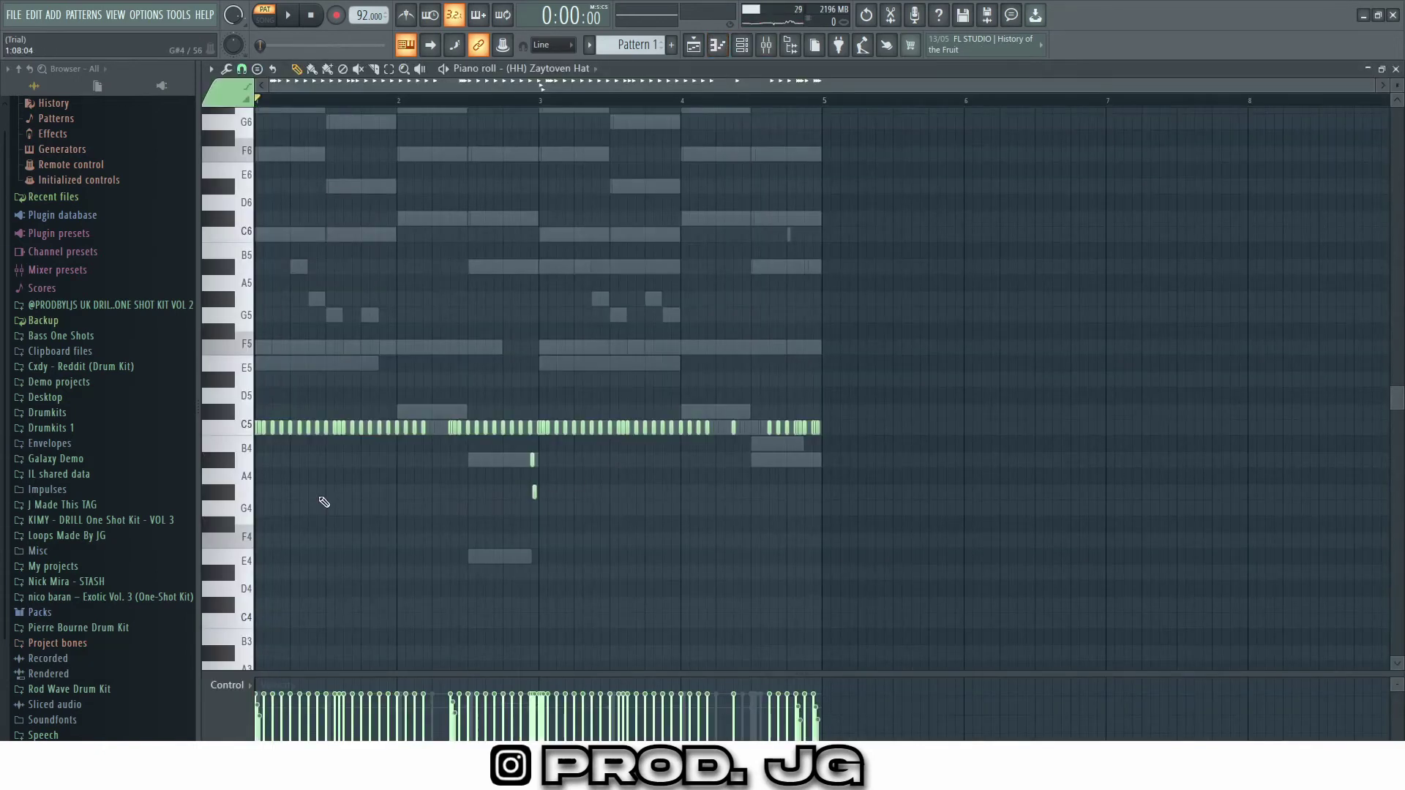
key(space)
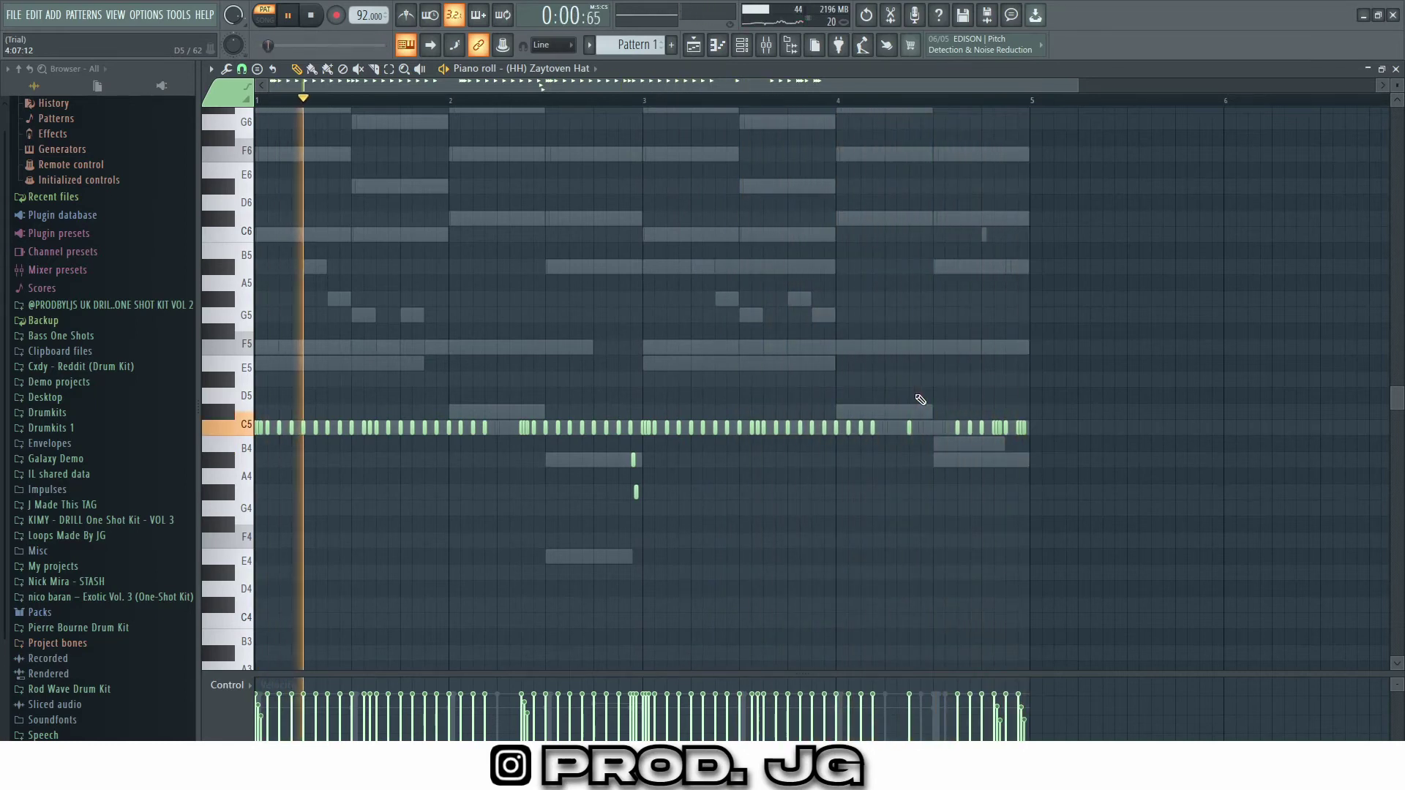
key(space)
- Check the Zaytoven Hat notes and channel rack, and switch the only audible mixer track from Insert 8 to Insert 9
click(766, 45)
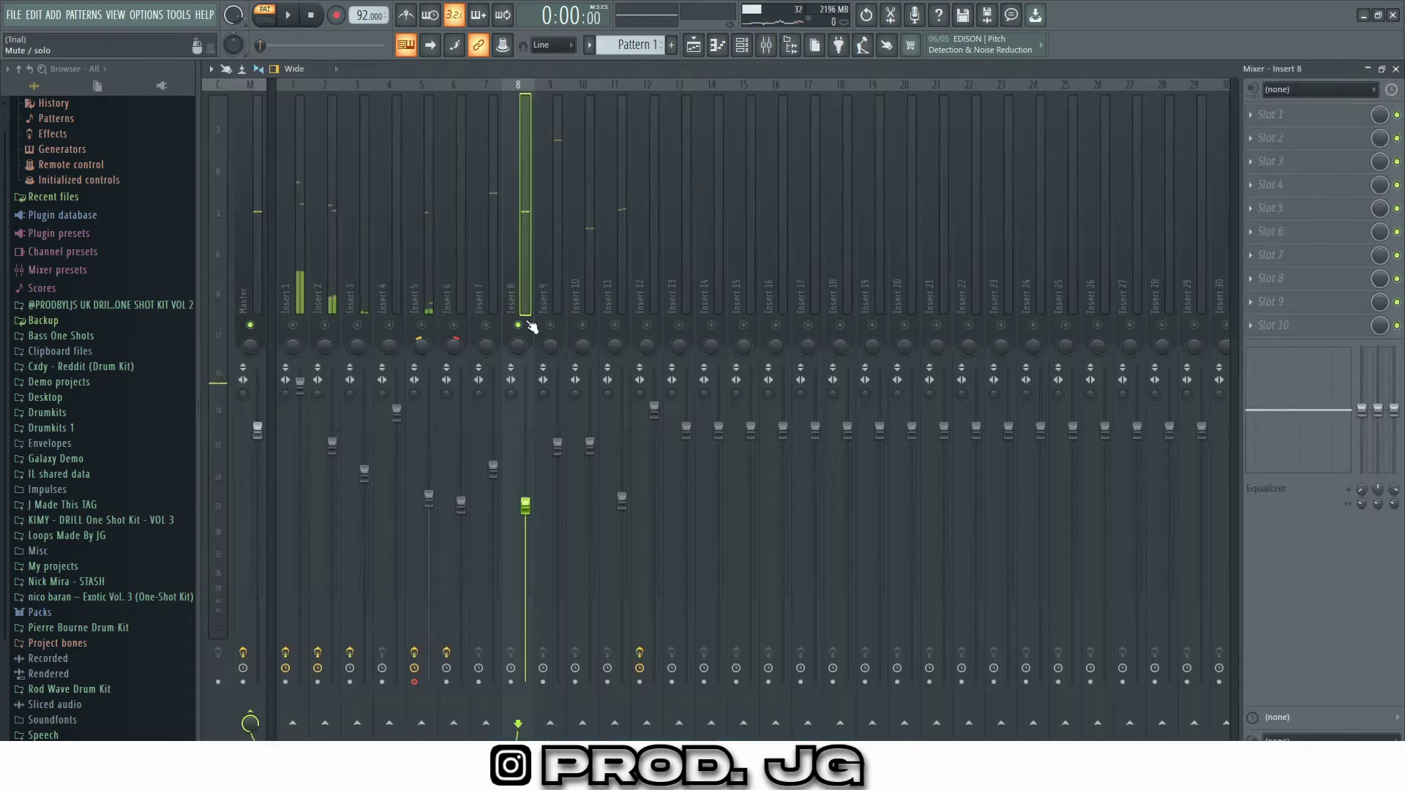
click(732, 51)
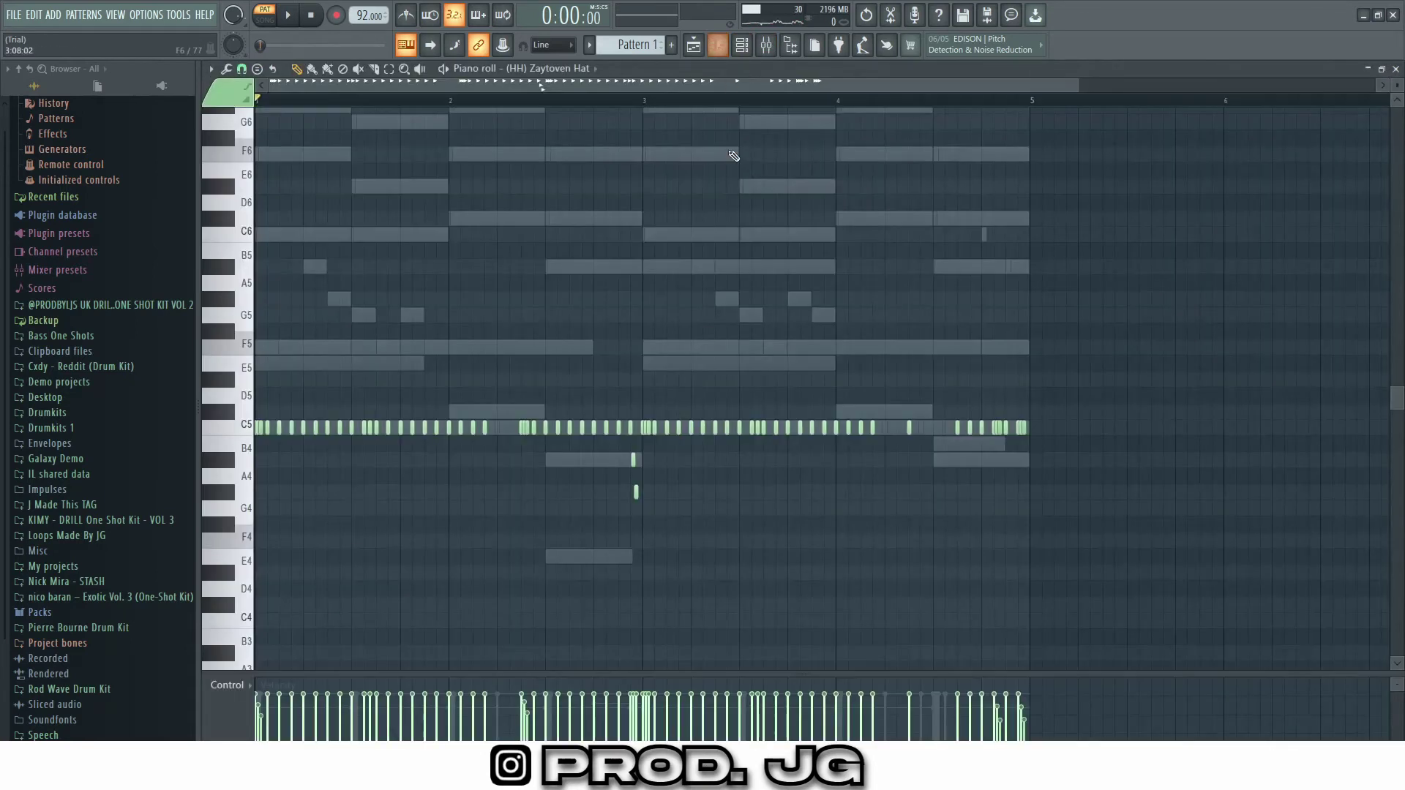
click(742, 47)
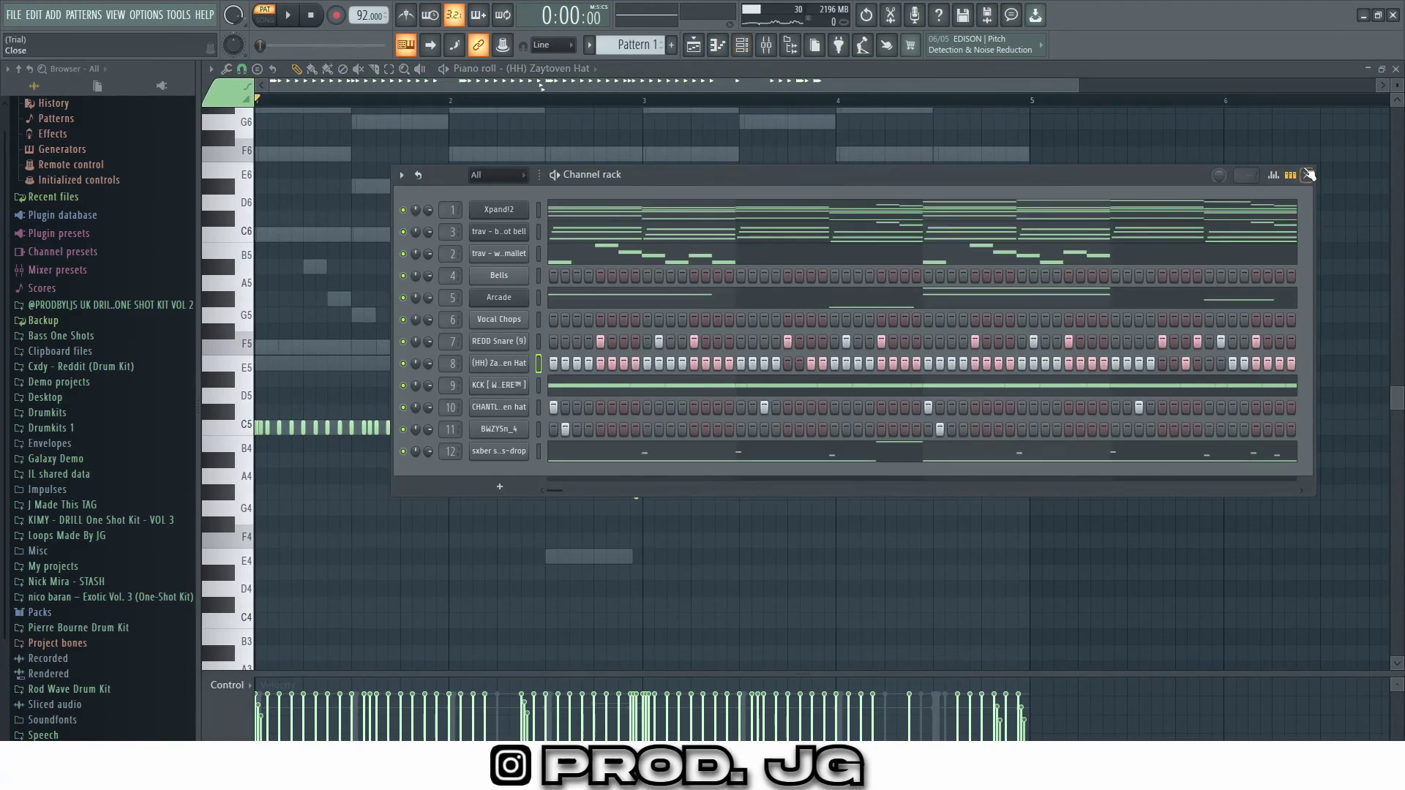
click(1308, 175)
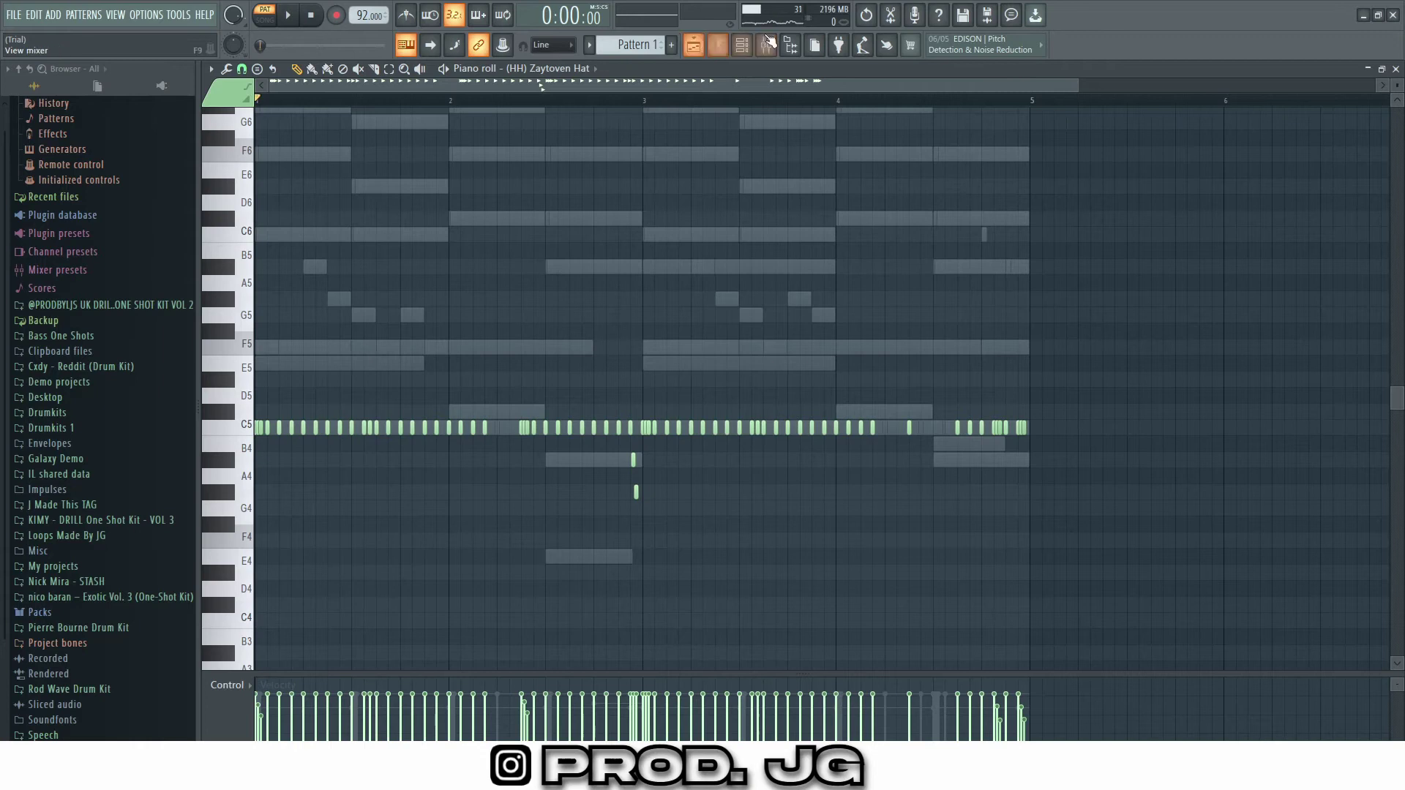
click(729, 56)
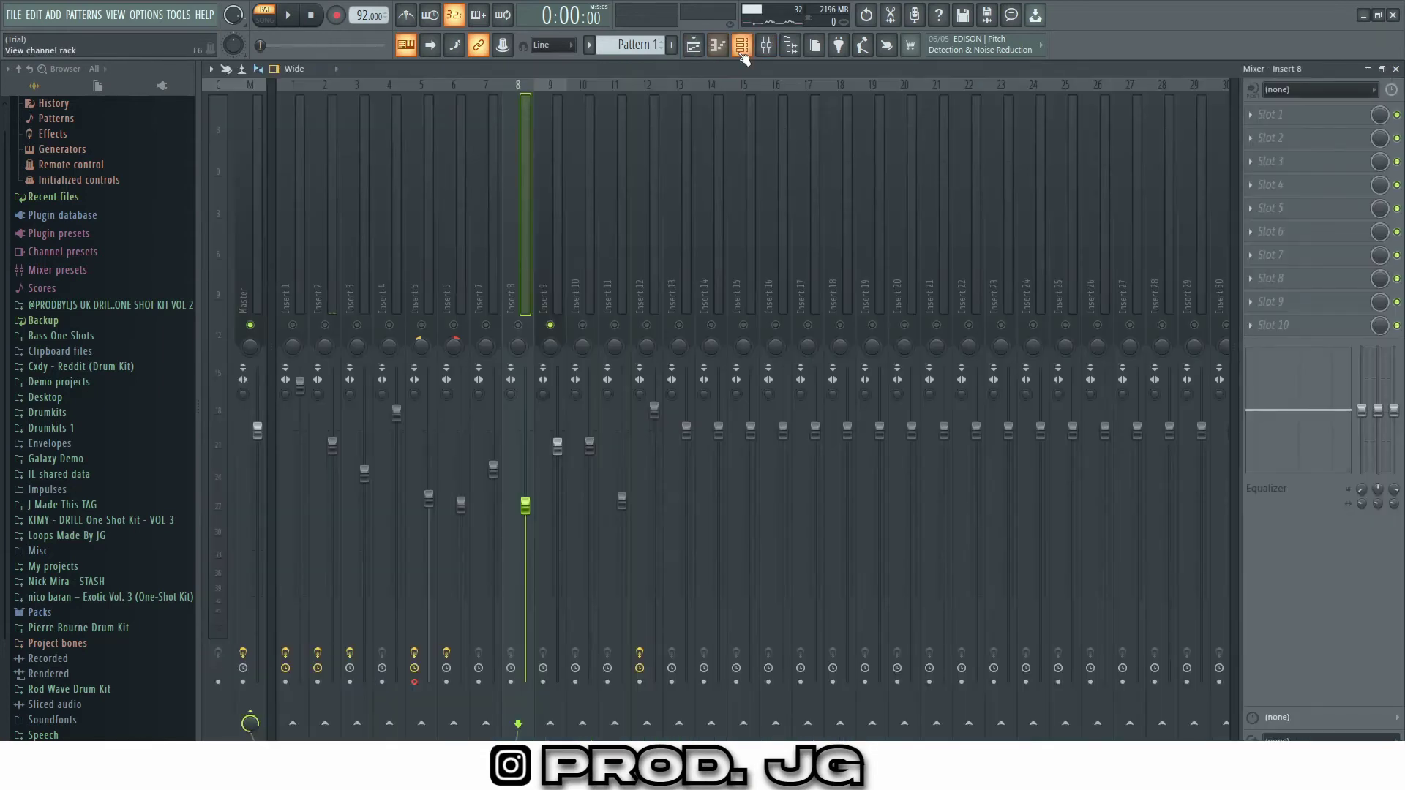
- Open the KCK channel's notes in the piano roll and examine the short C5 note just before bar 3
click(743, 56)
click(586, 393)
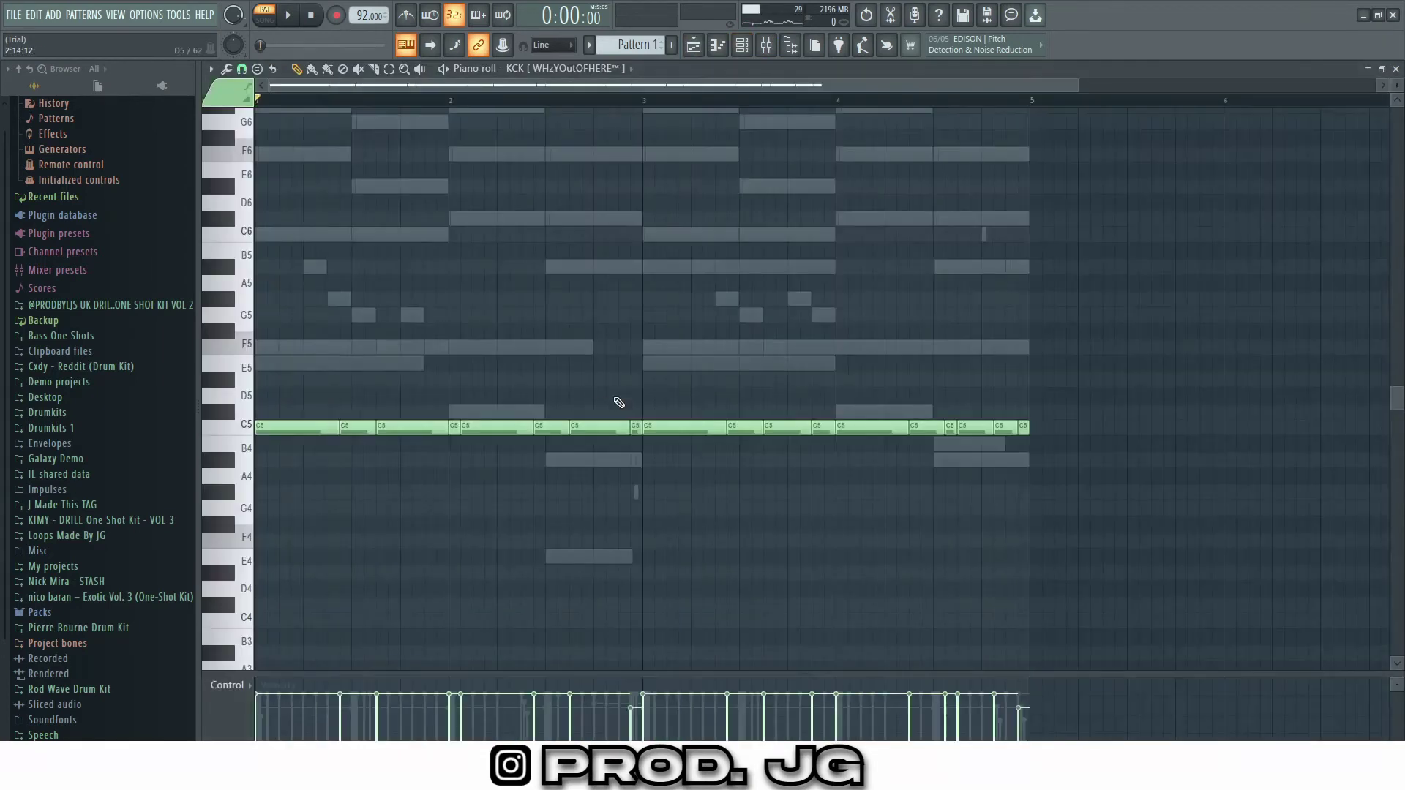
ctrl+scroll(611, 490, up, 4)
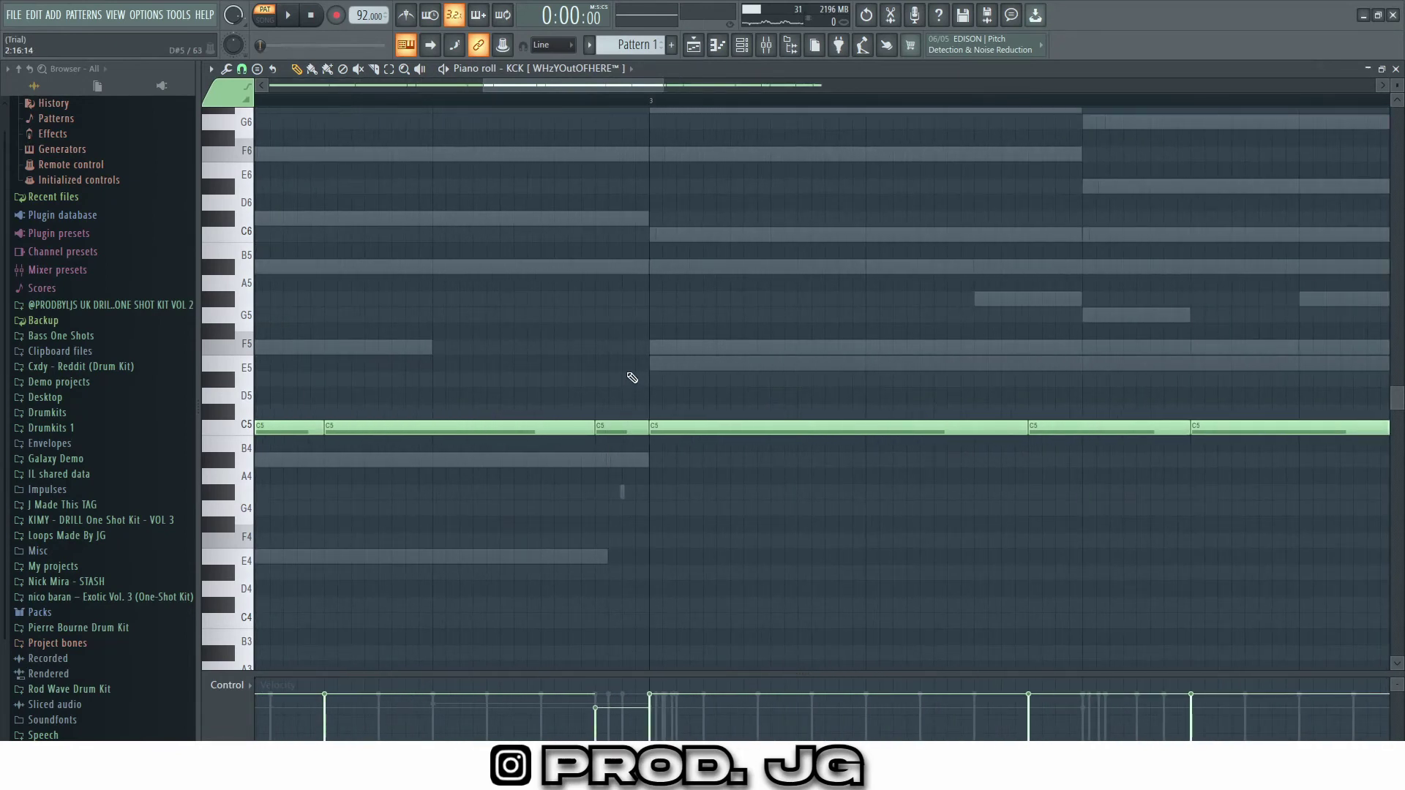
click(631, 425)
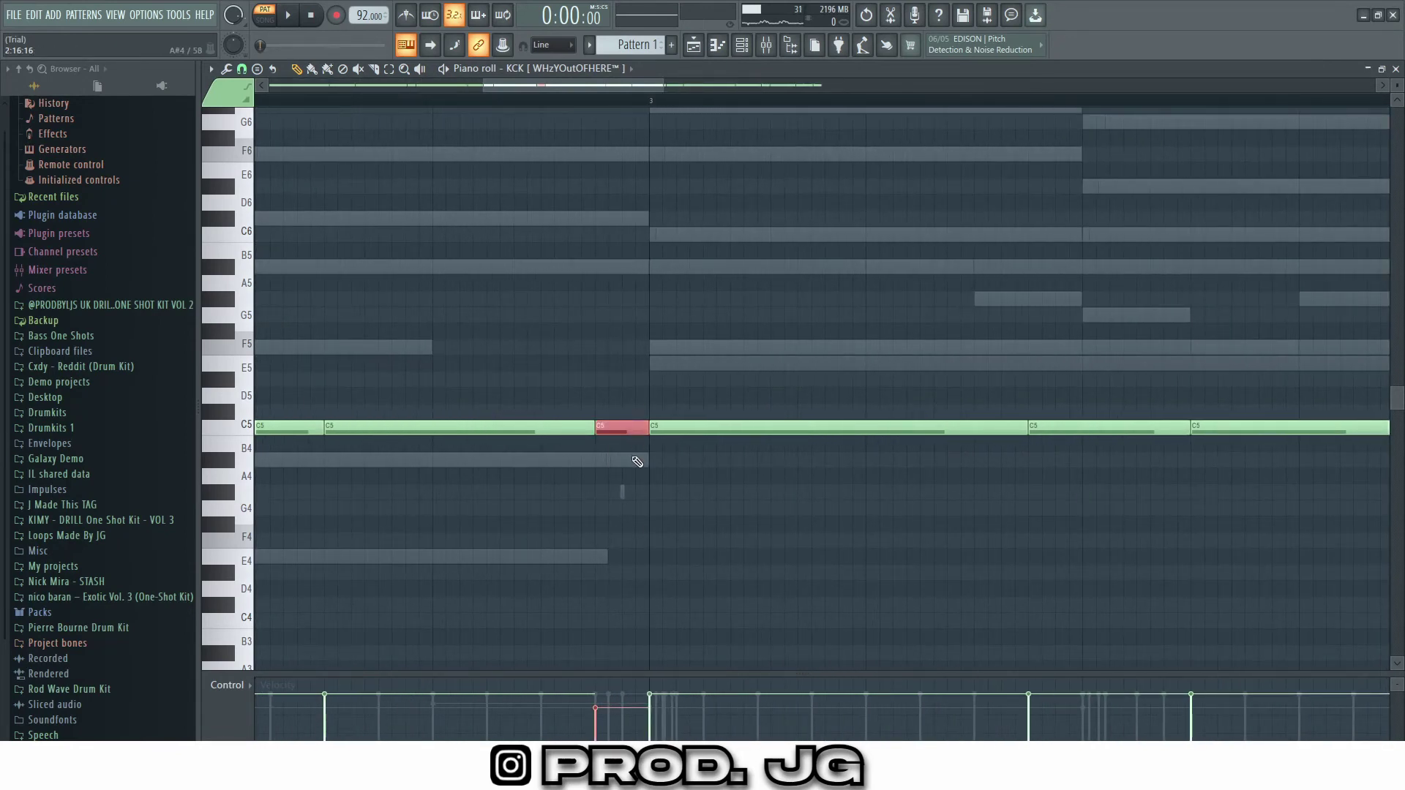
- Play the full four-bar KCK kick pattern alone through Insert 9, then stop playback
ctrl+scroll(641, 455, down, 3)
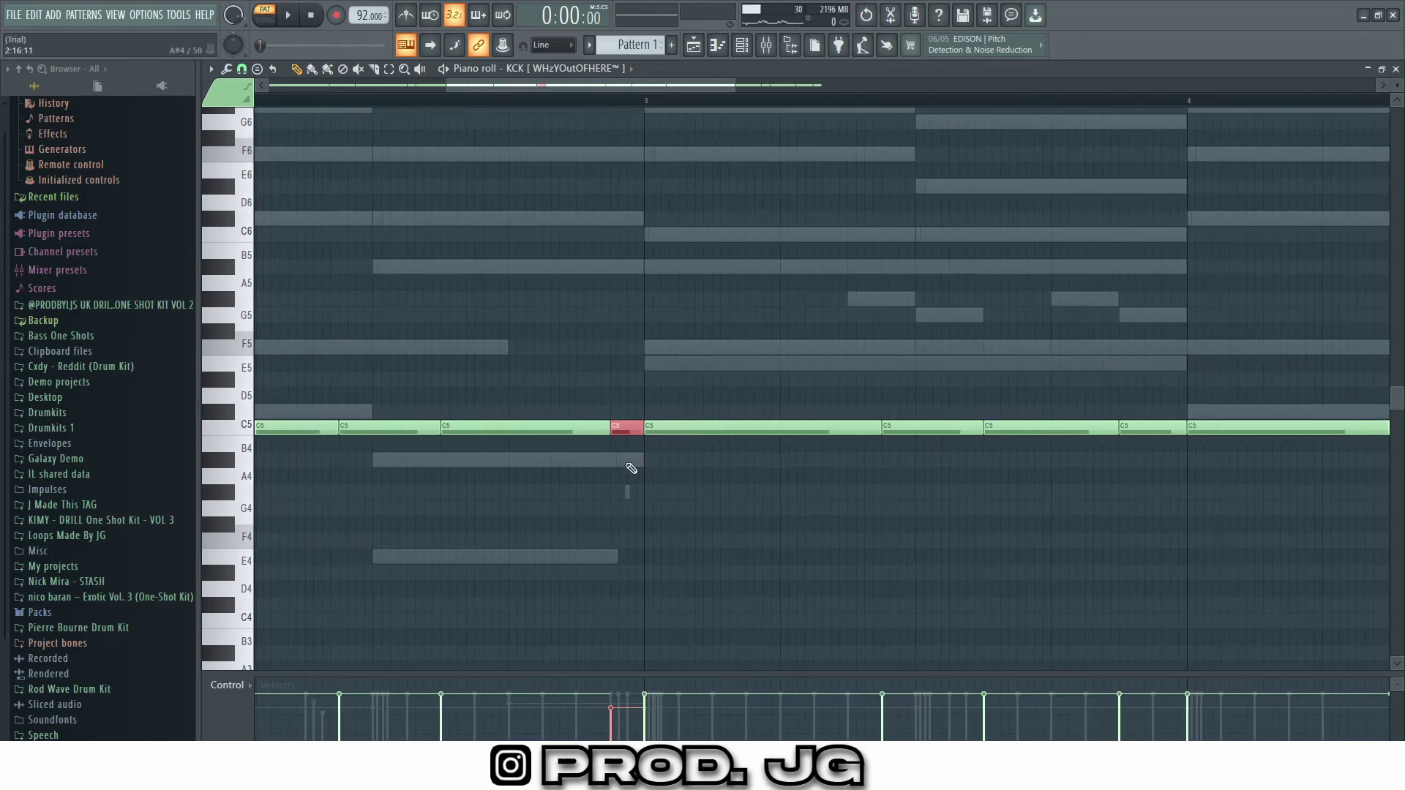
ctrl+scroll(618, 469, down, 3)
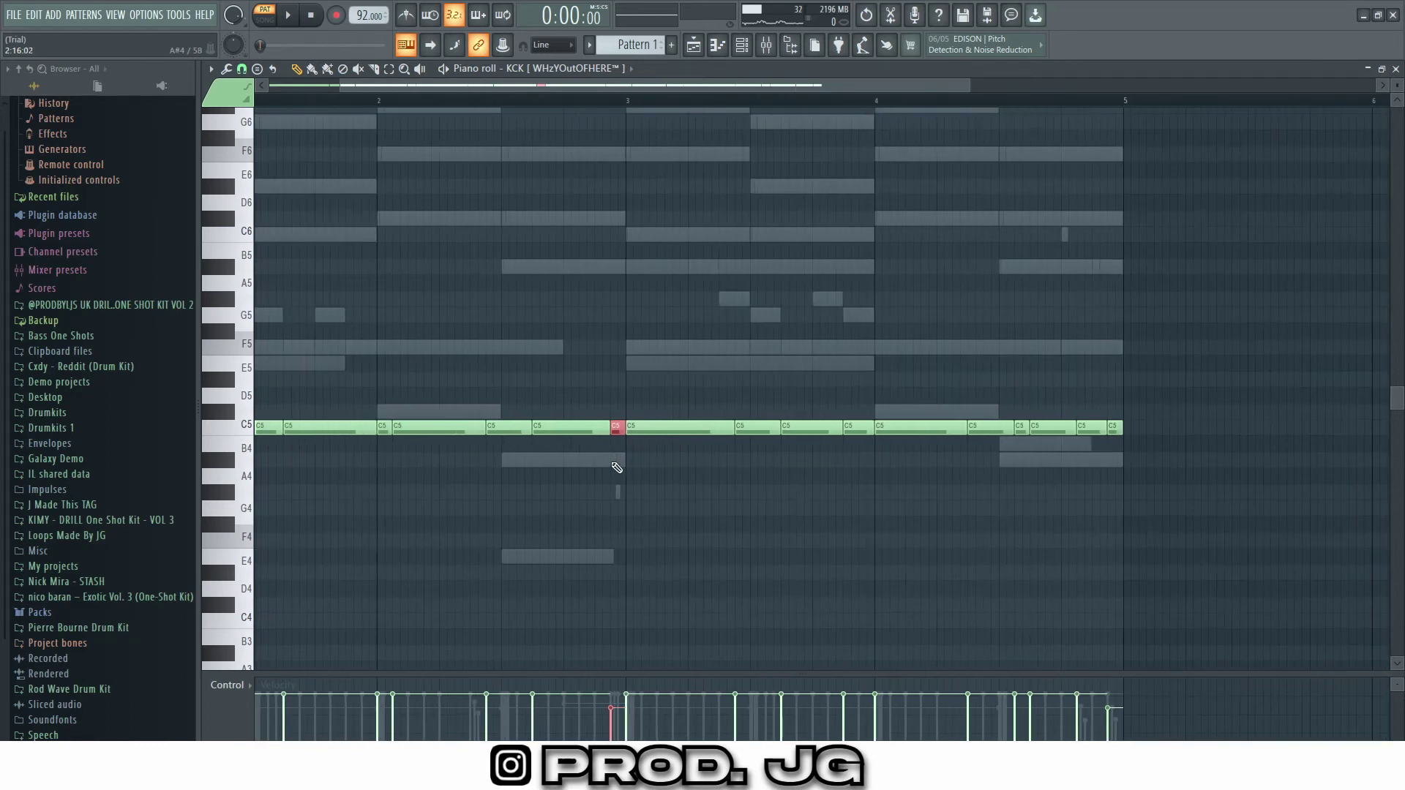
ctrl+scroll(628, 468, down, 2)
ctrl+scroll(626, 469, down, 2)
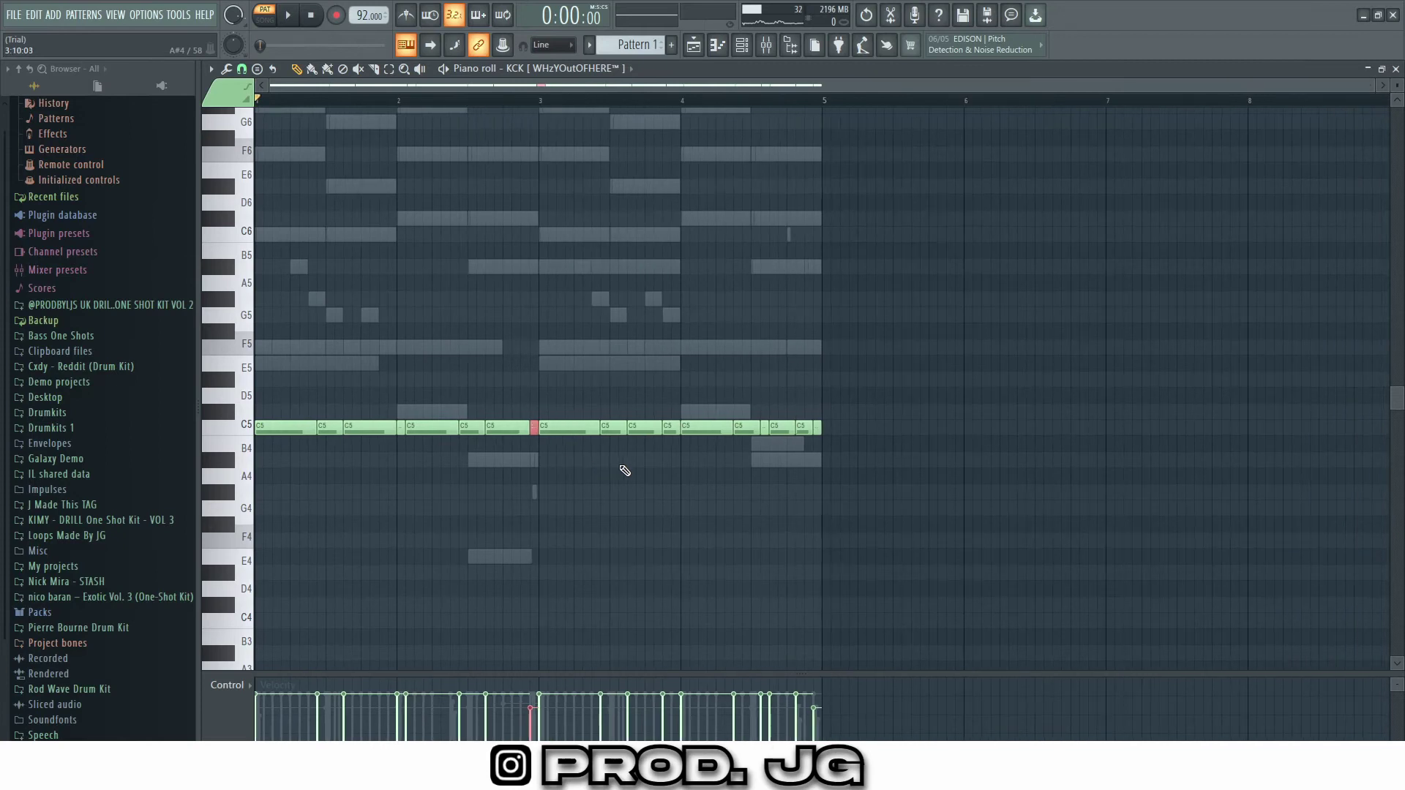
key(space)
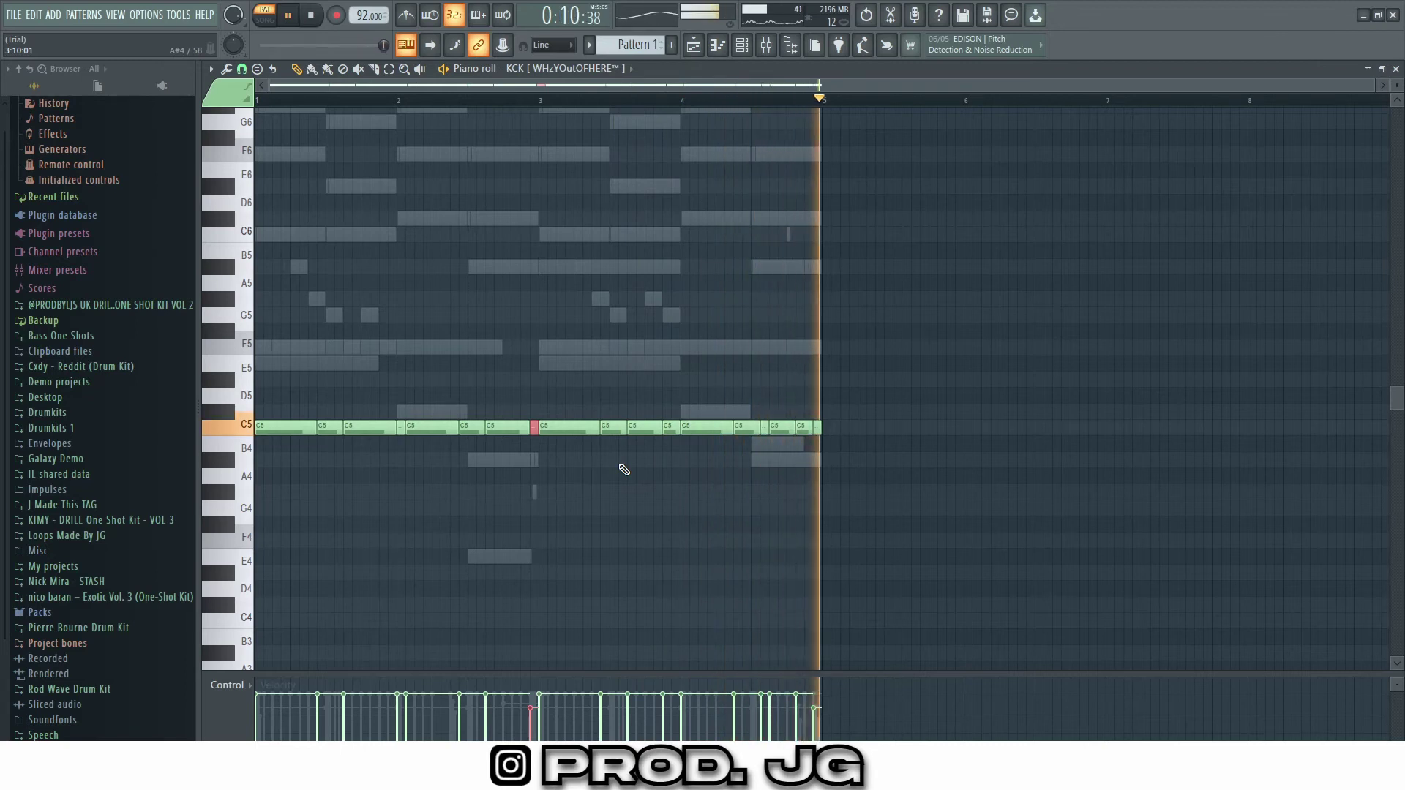
key(space)
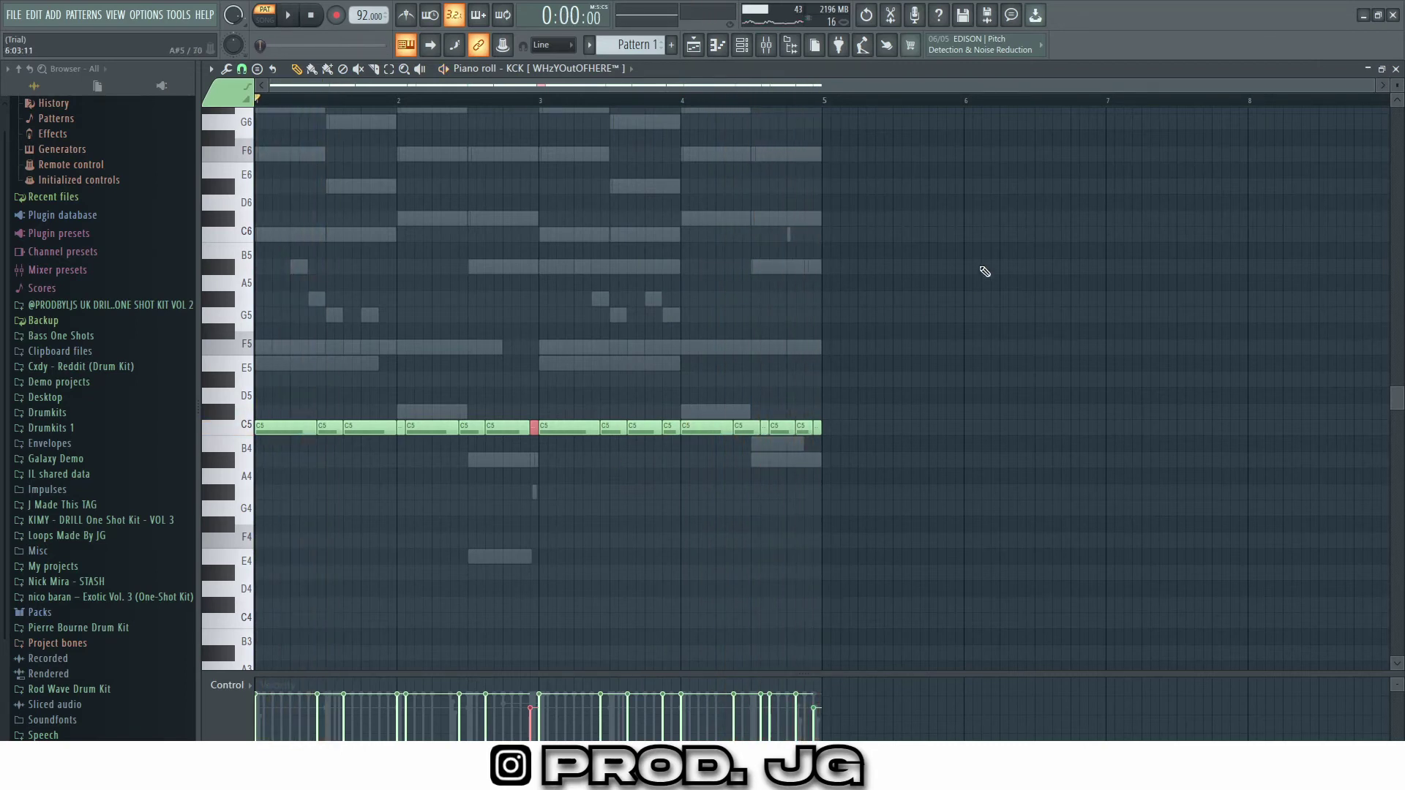
- Mute Insert 9, unmute Insert 10, and play the CHANTL open hat alone with the channel rack shown
click(766, 45)
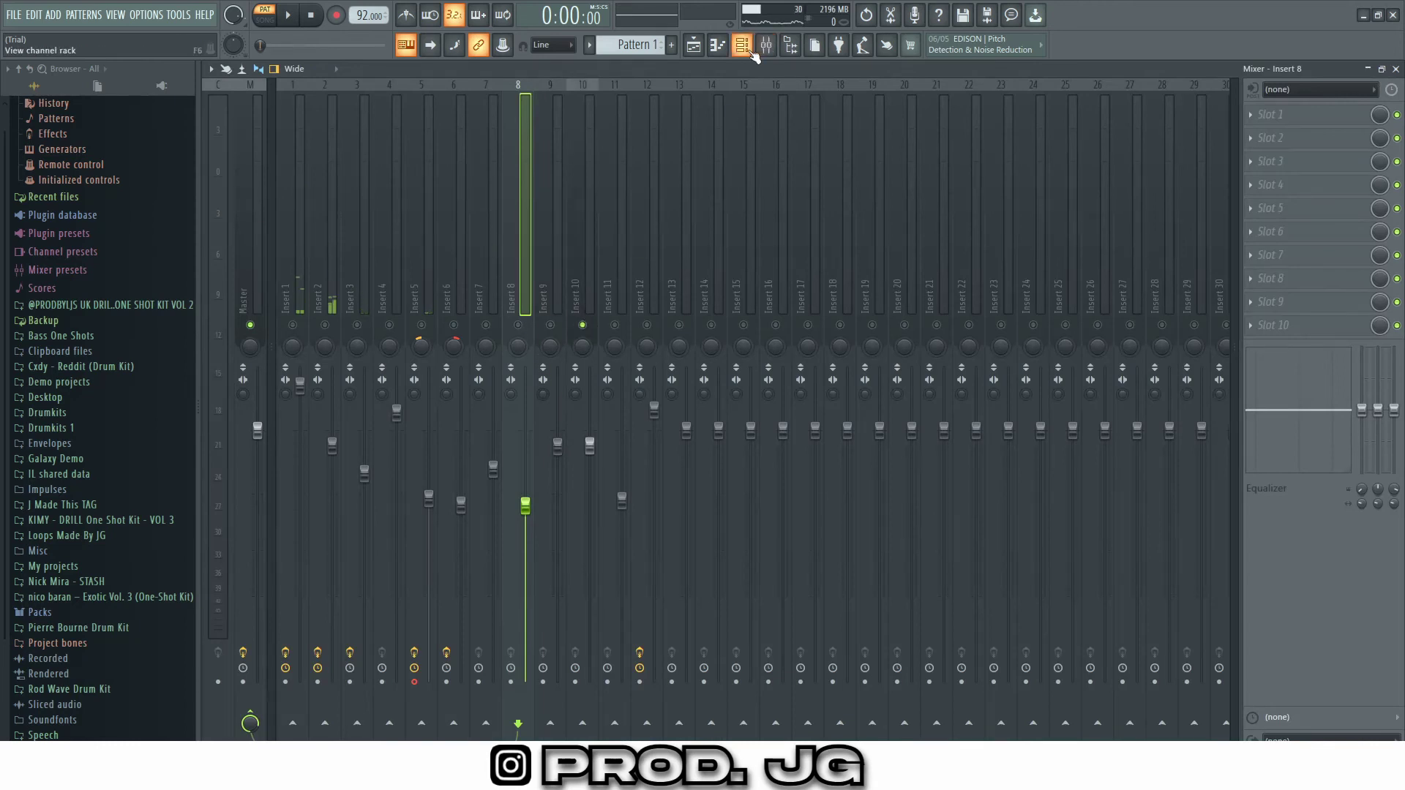
click(718, 46)
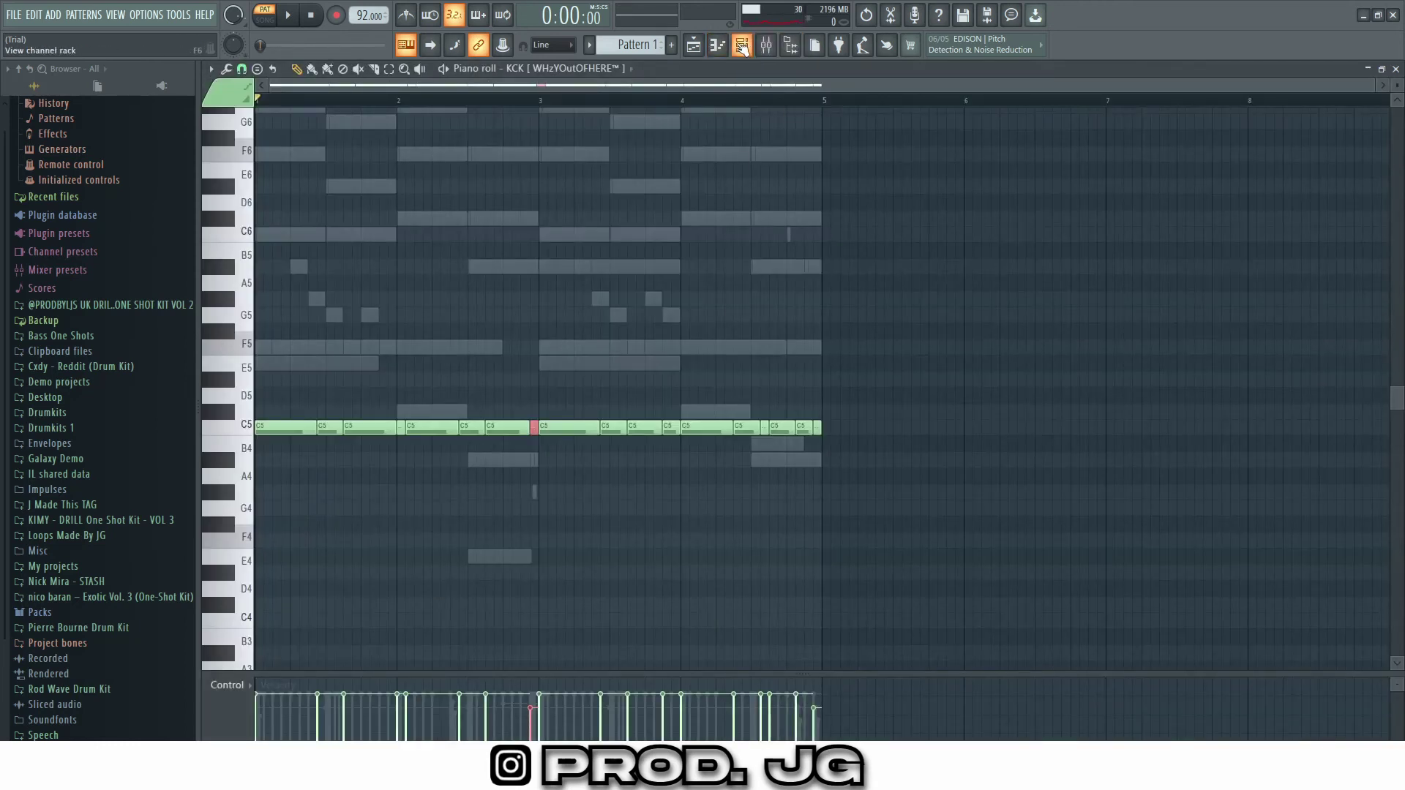
click(742, 47)
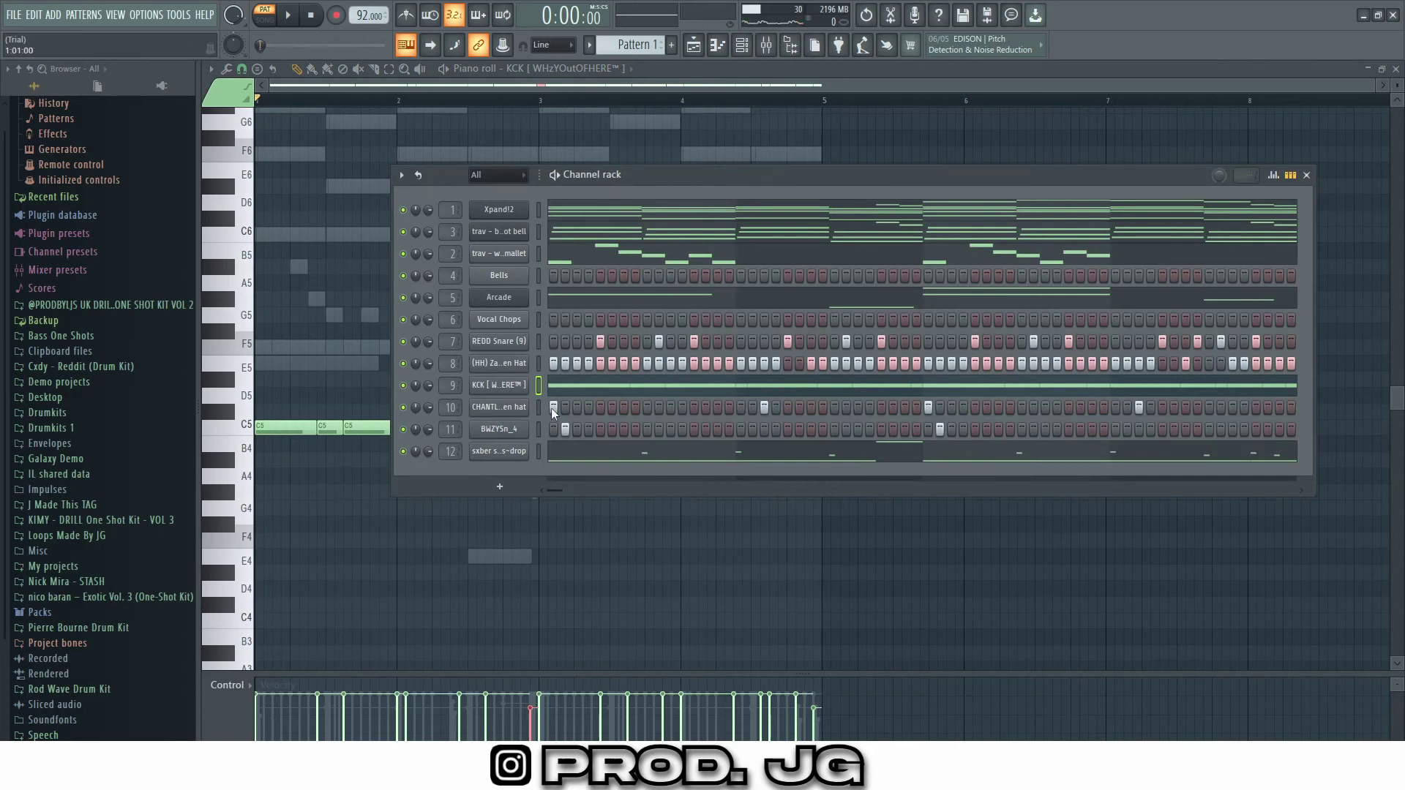
key(space)
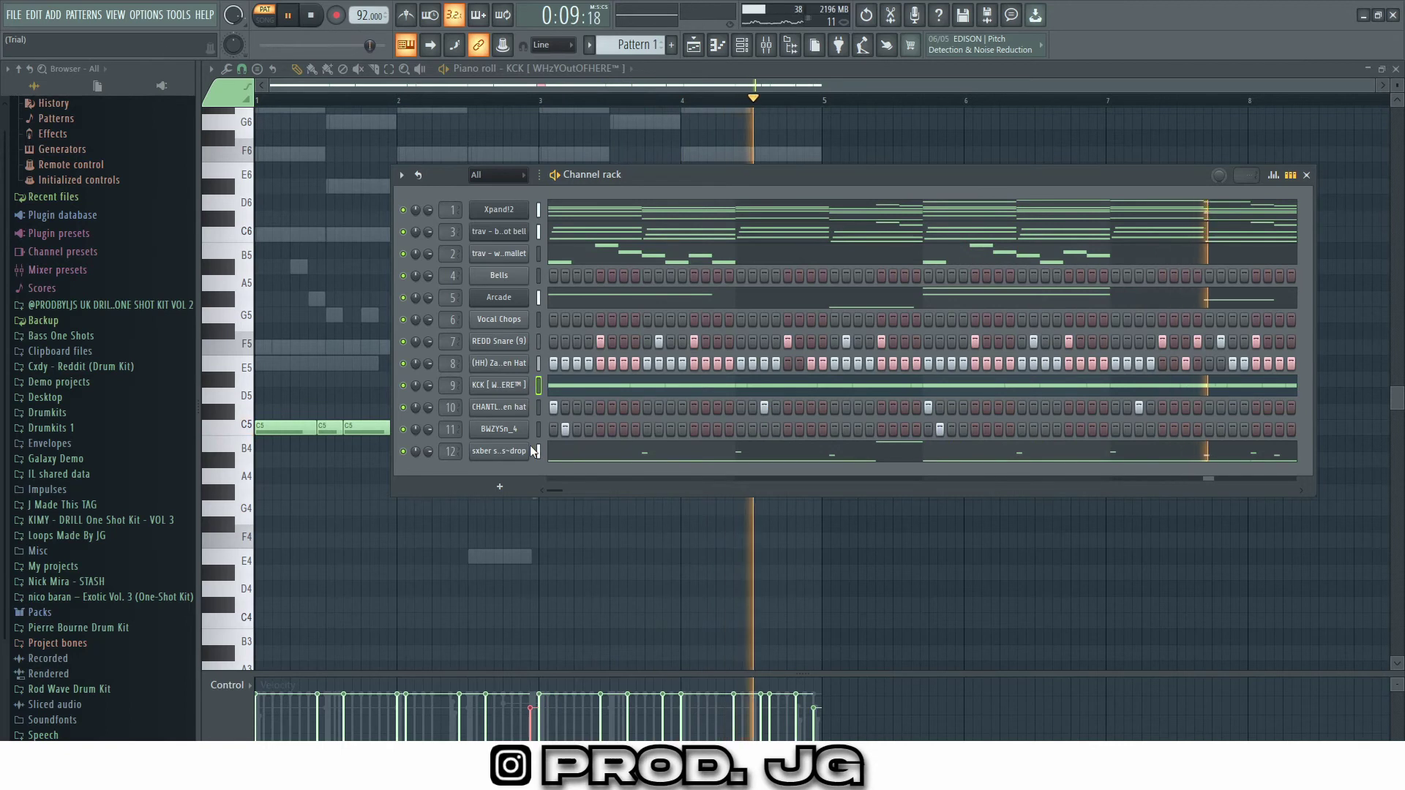
key(space)
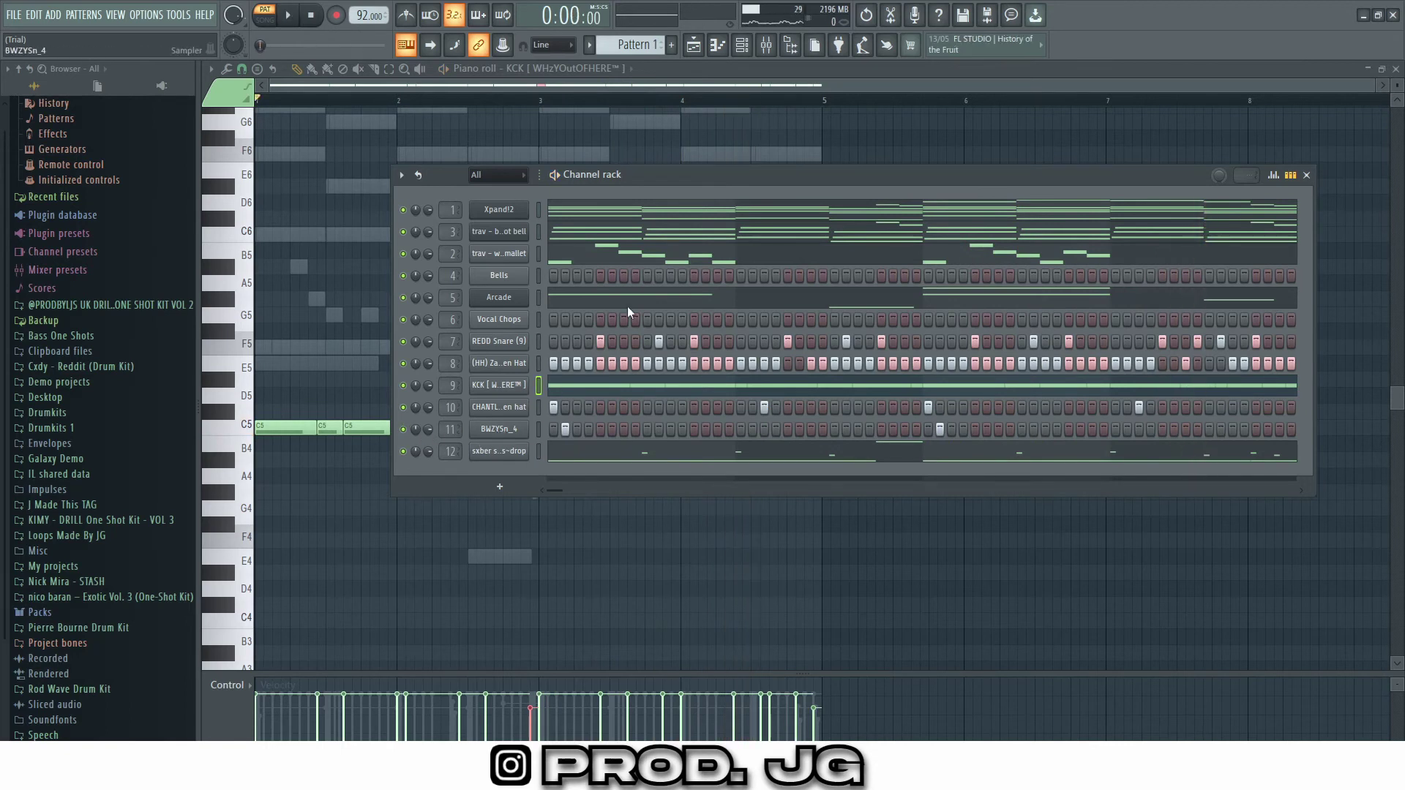
- Mute Insert 10, unmute and select Insert 11, and play the BWZYSn_4 channel alone with the channel rack shown
click(619, 155)
click(620, 155)
click(631, 156)
click(766, 45)
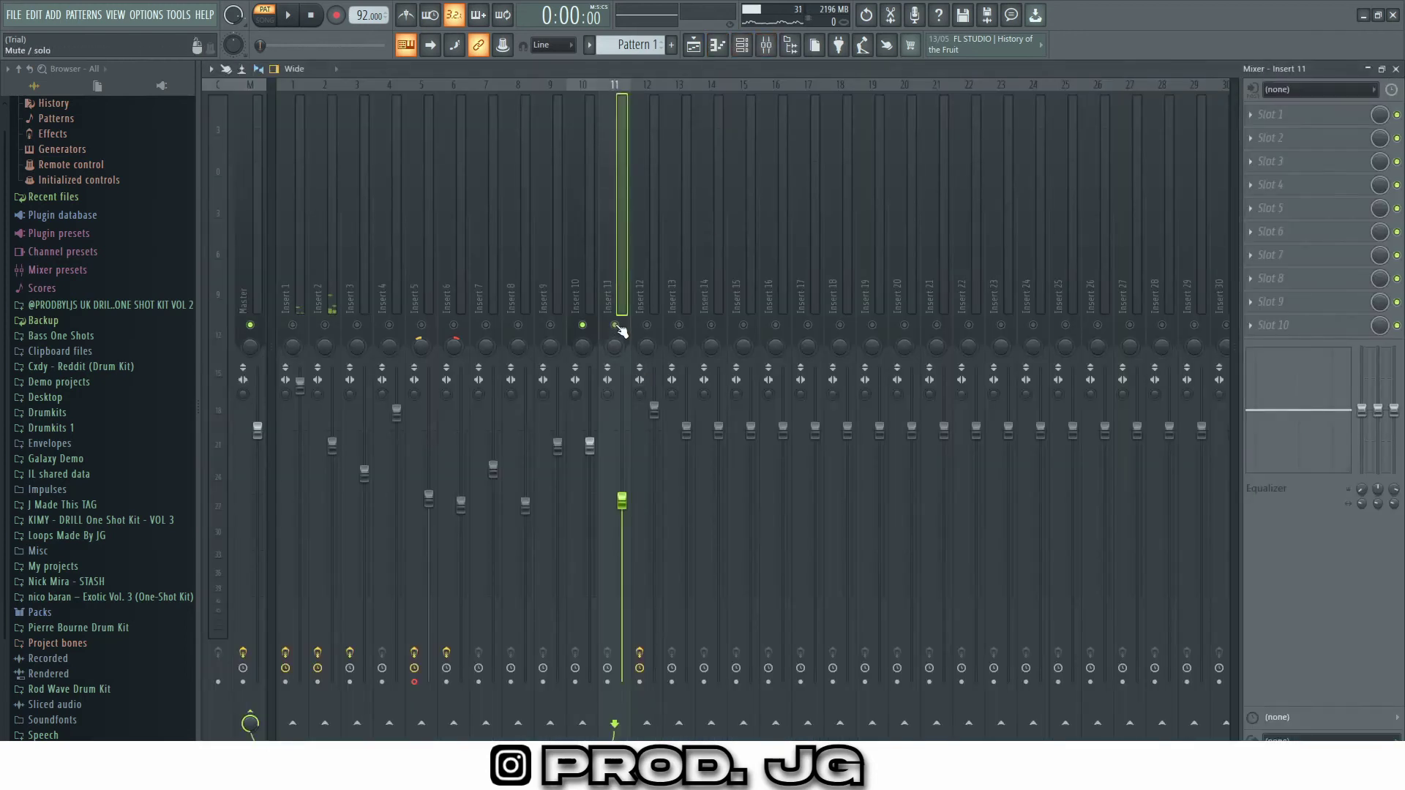
key(space)
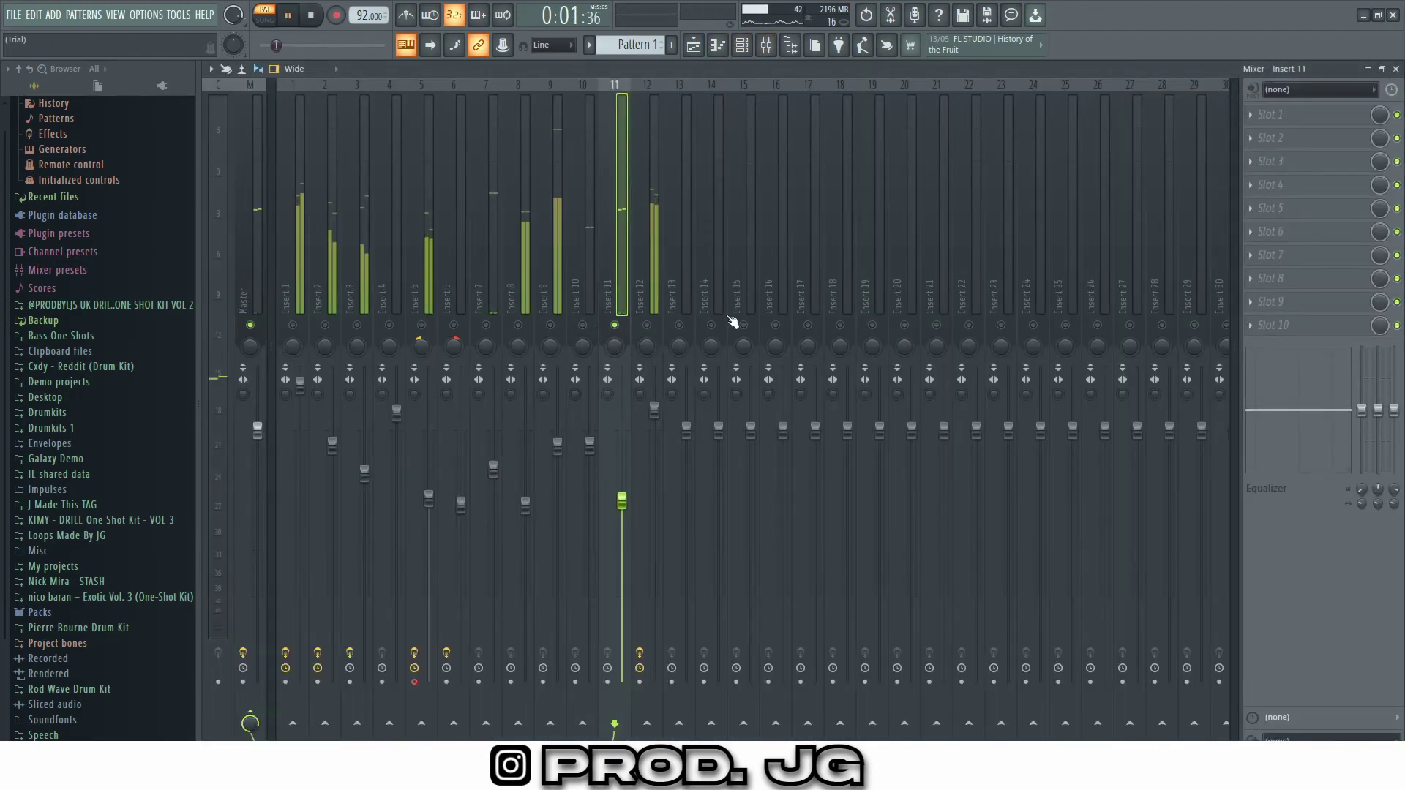
click(743, 47)
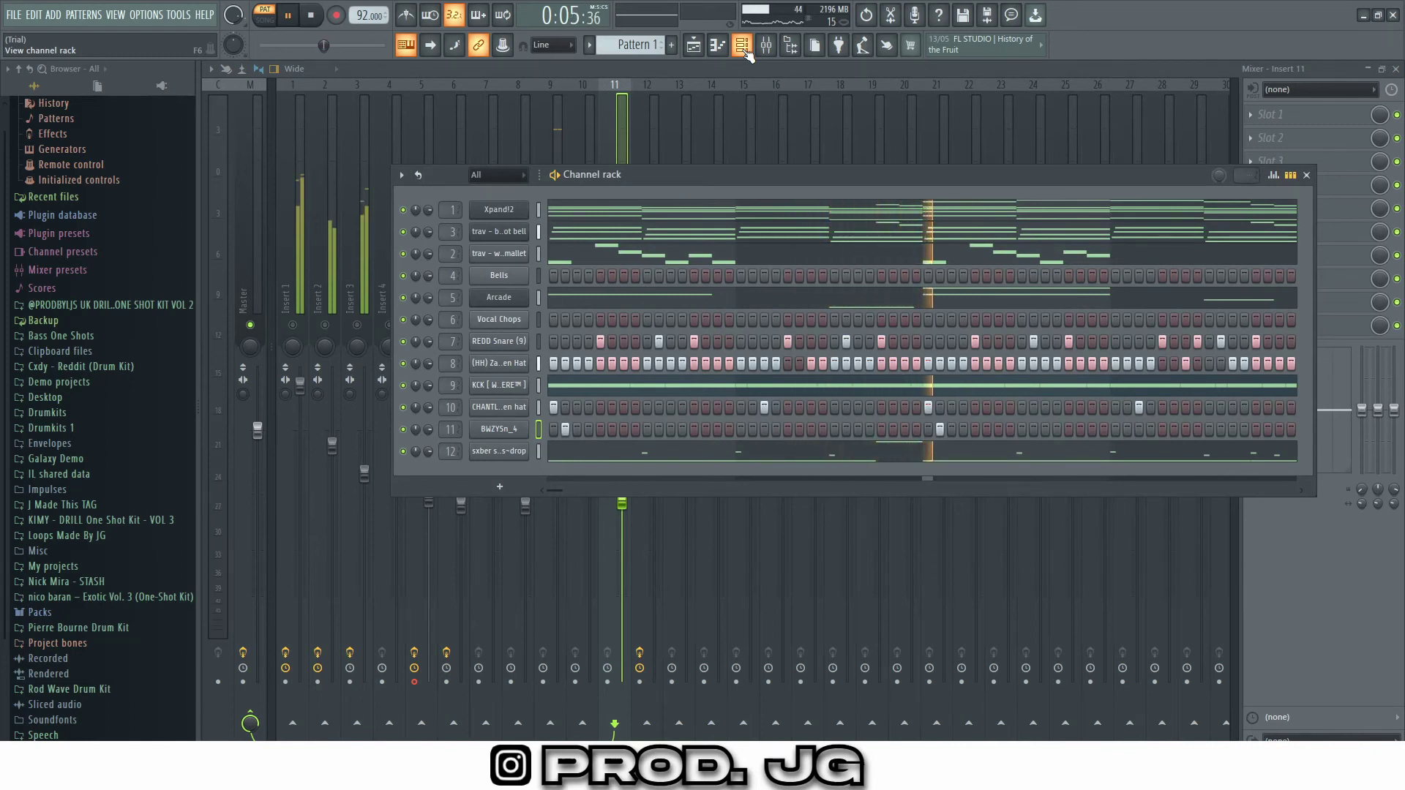
key(space)
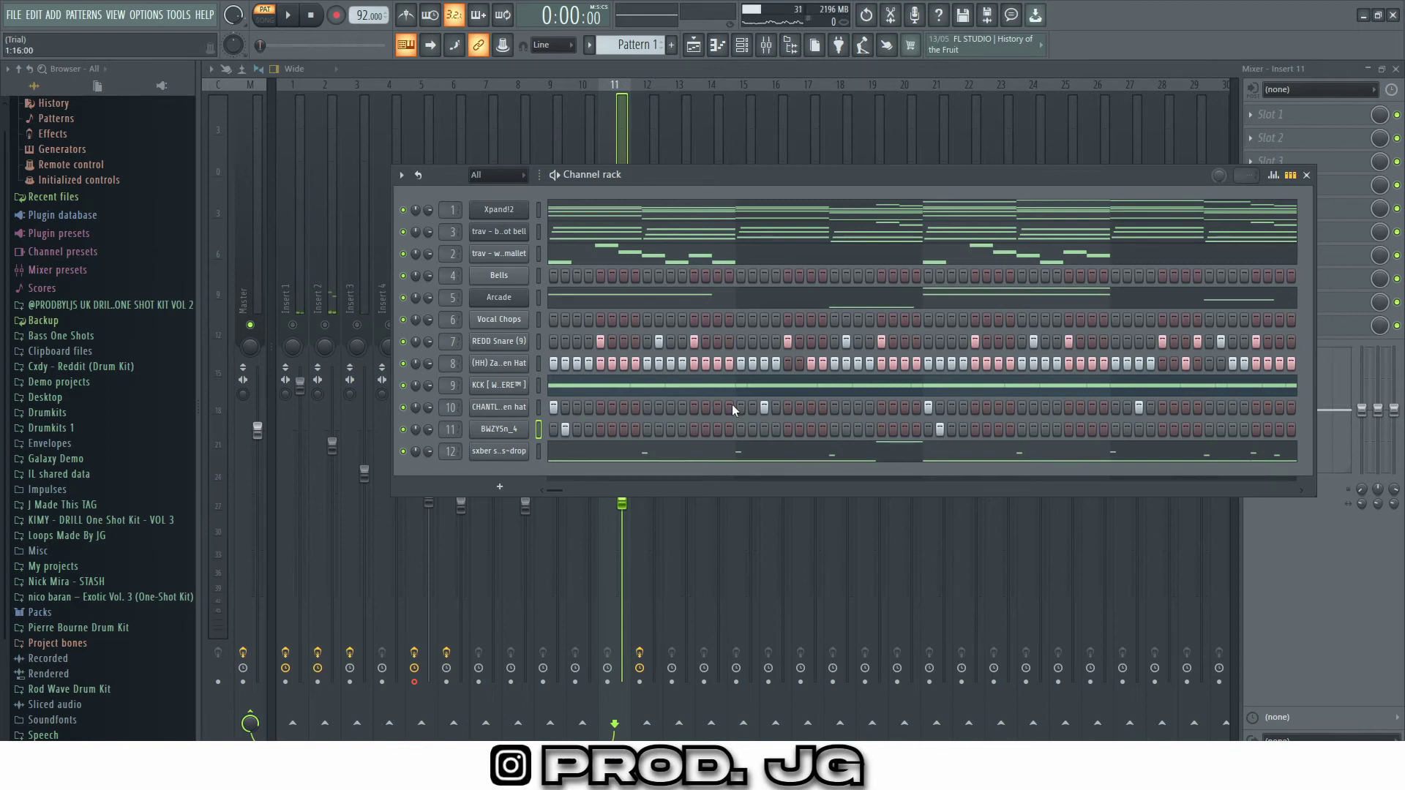
- Make Insert 12 the only audible mixer track, disable its Fruity parametric EQ 2, and return to the channel rack
click(1306, 176)
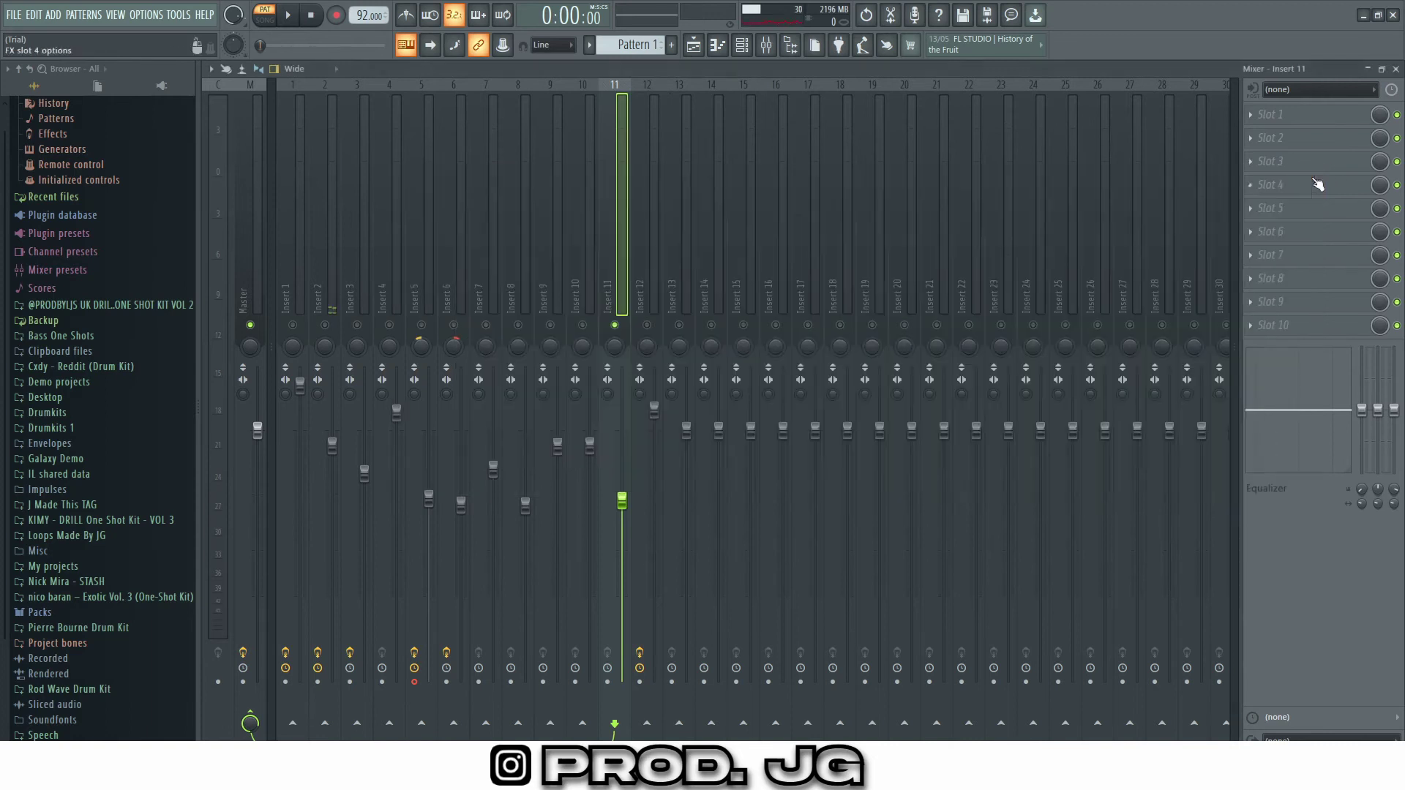
click(633, 330)
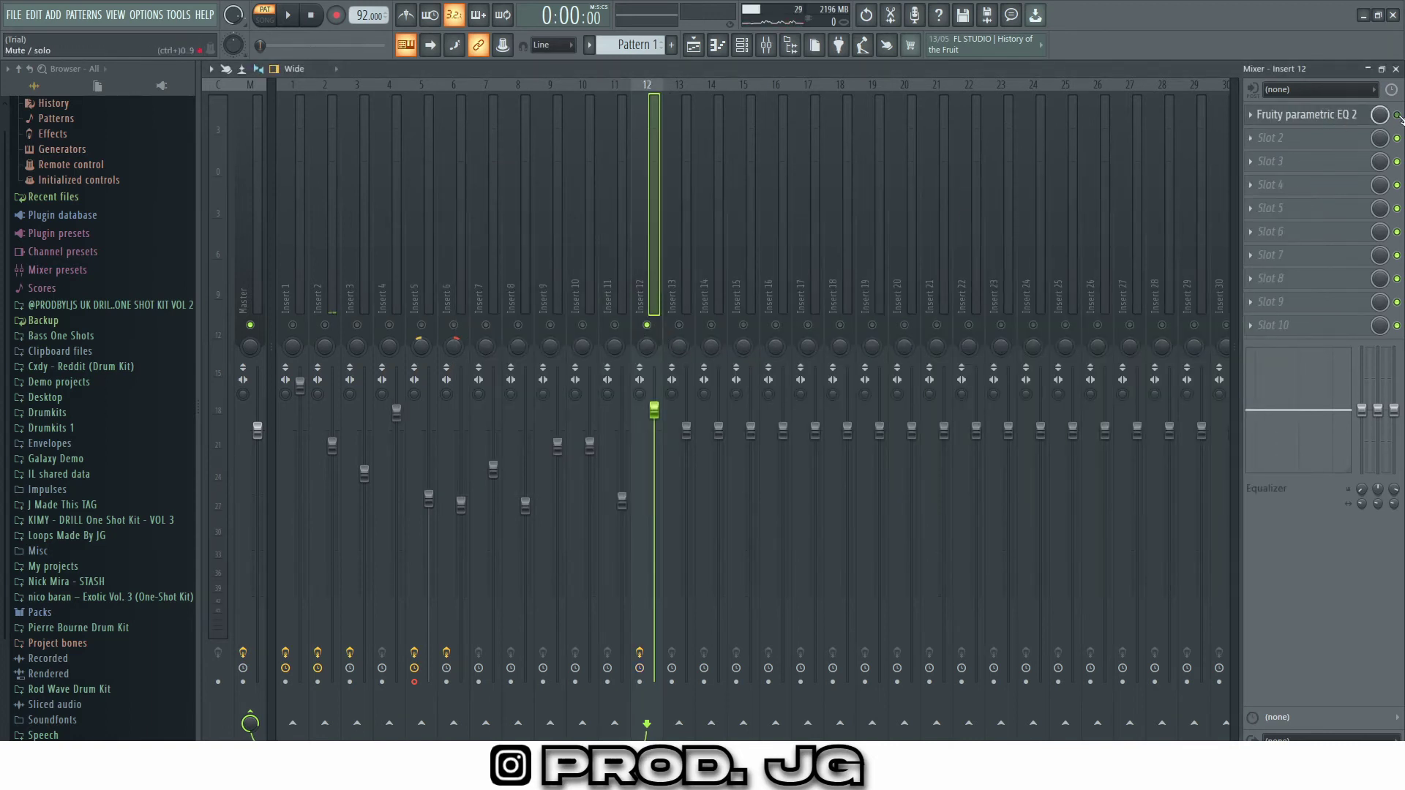
click(770, 55)
click(753, 52)
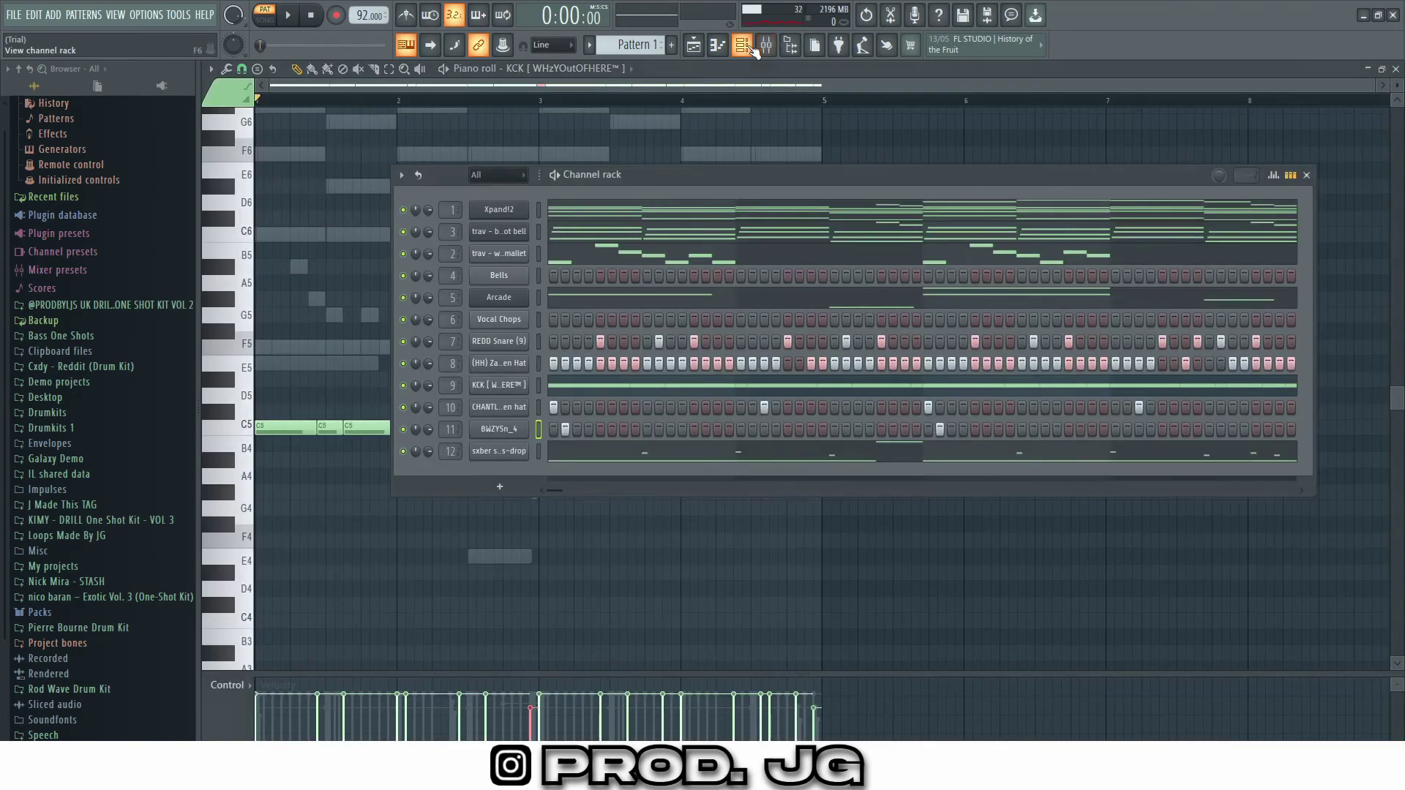
- Open the sxber synth bass-drop notes in the piano roll and play them alone with the EQ disabled
click(852, 449)
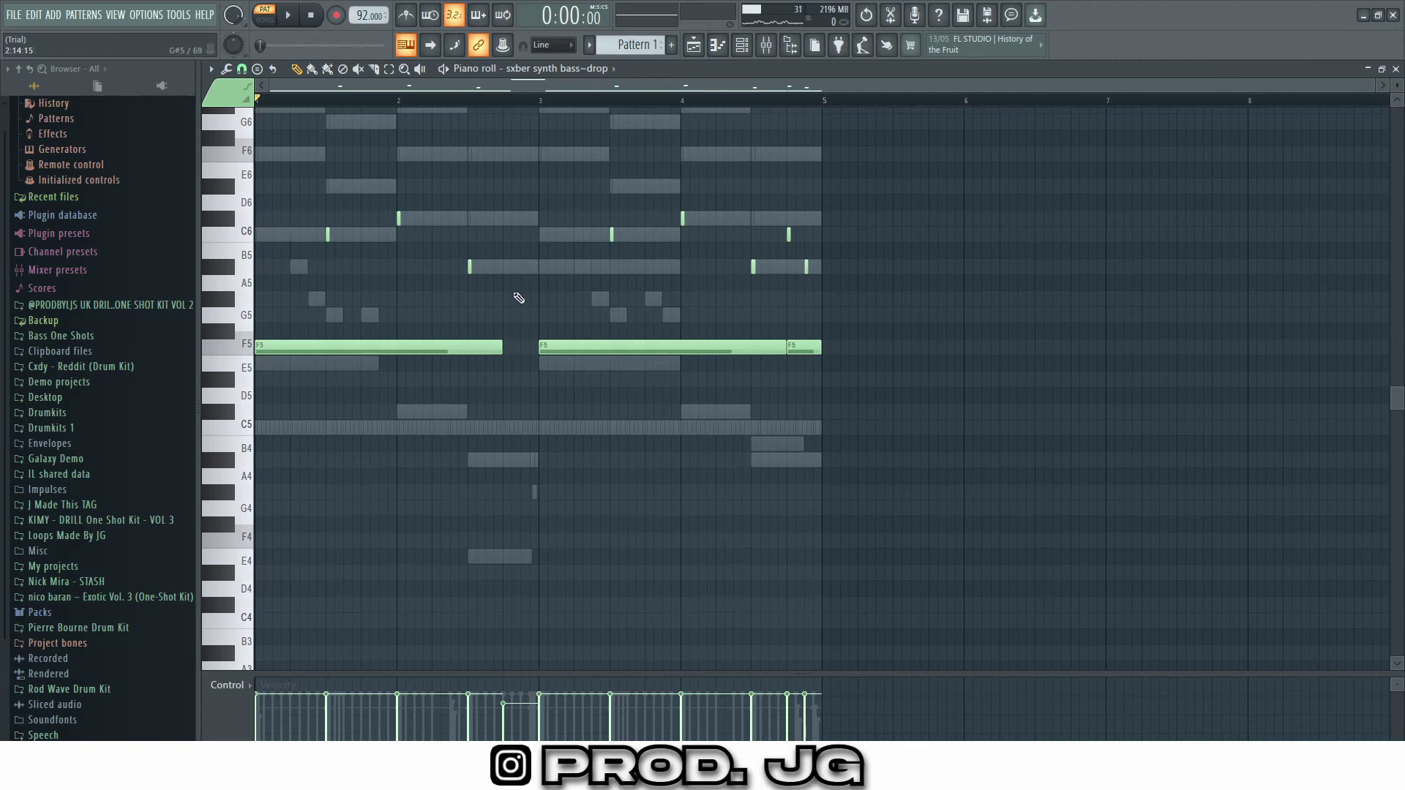
scroll(518, 298, up, 3)
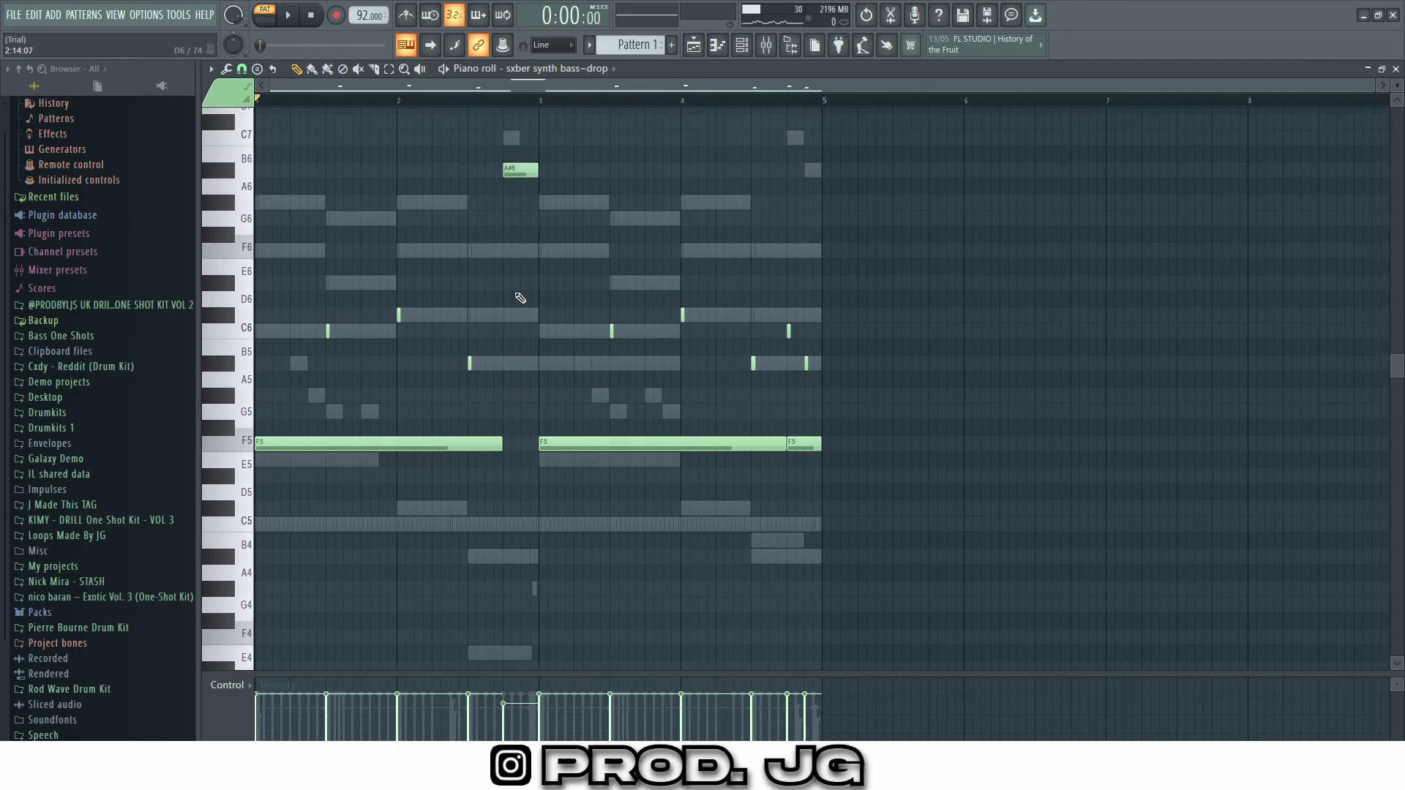
key(space)
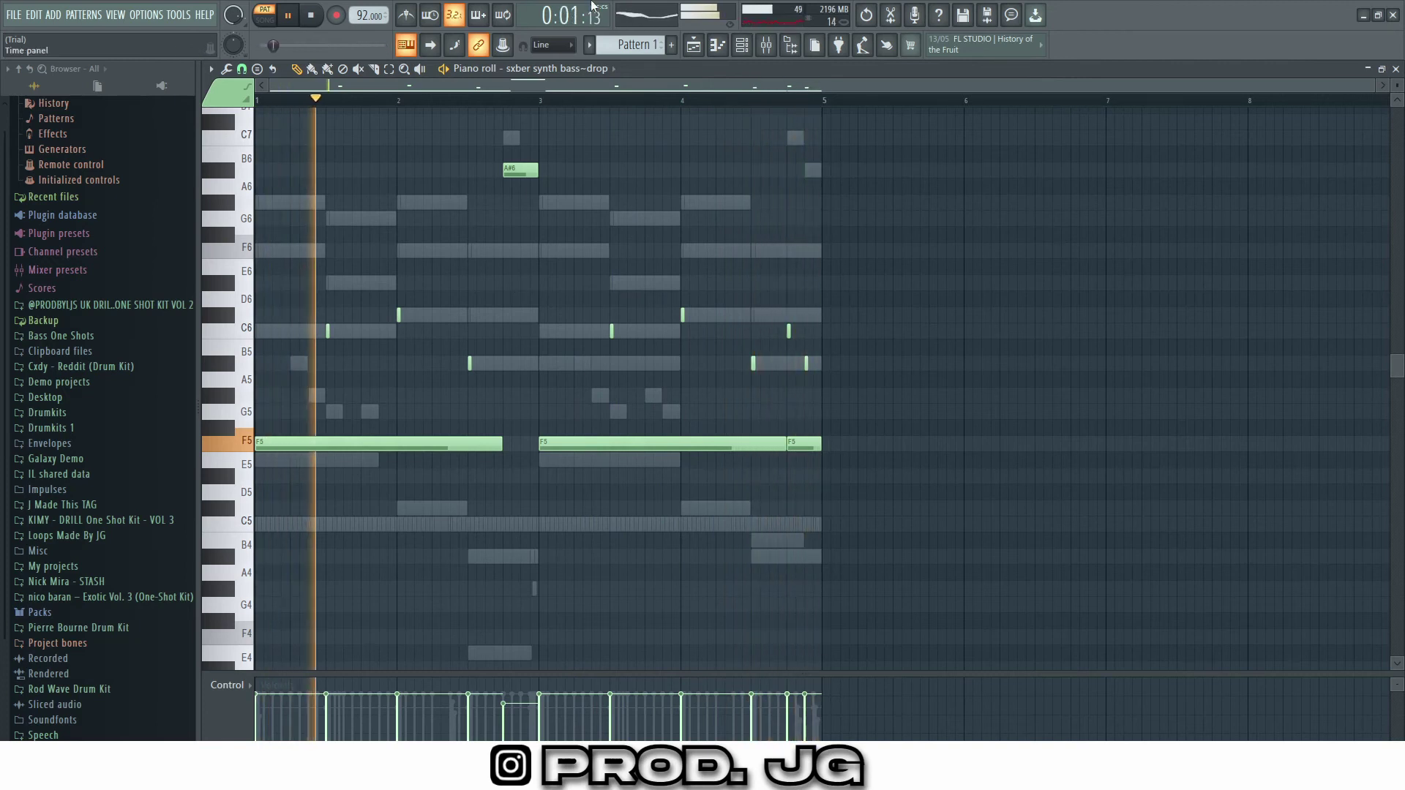
key(space)
- Re-enable Fruity parametric EQ 2 on Insert 12 in the mixer
click(774, 59)
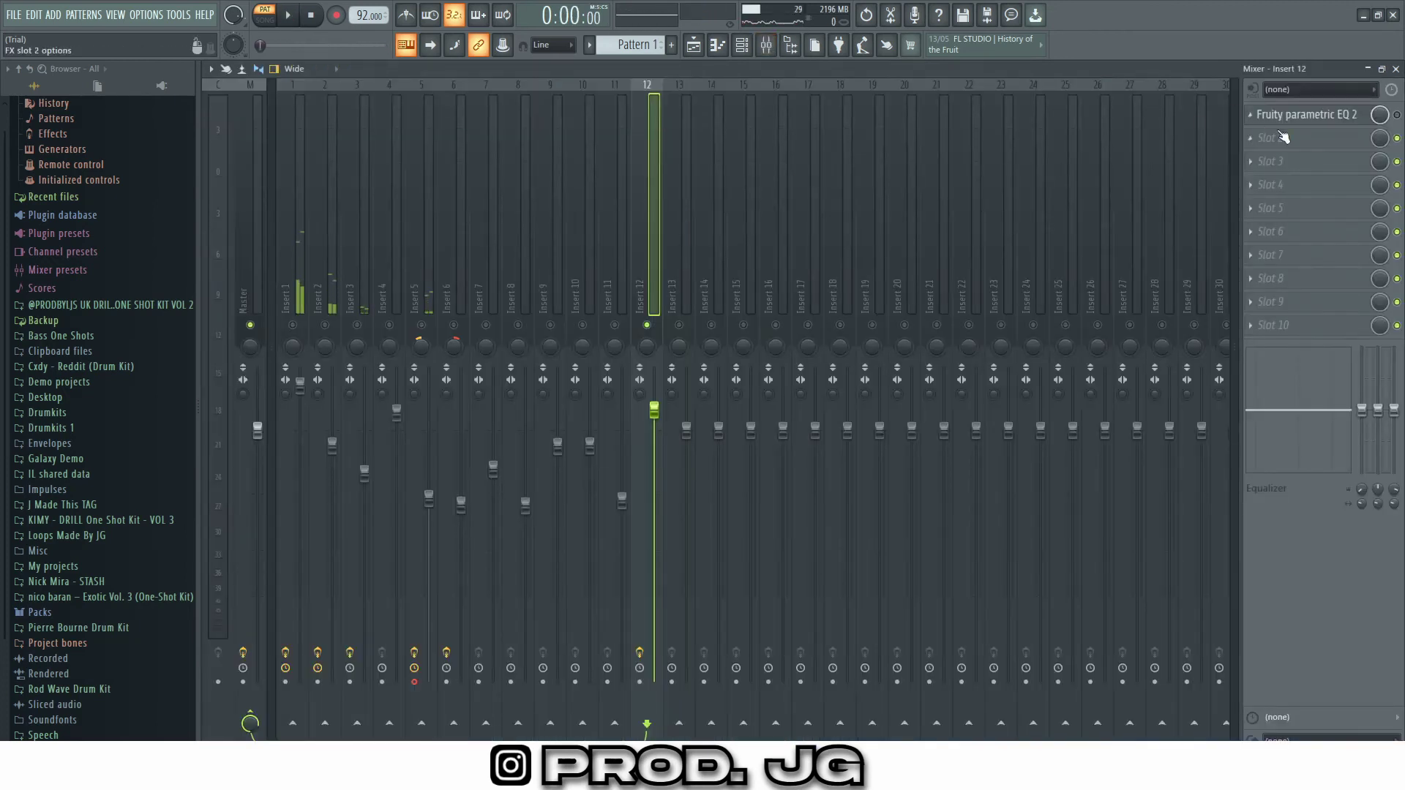
click(1353, 115)
click(1354, 114)
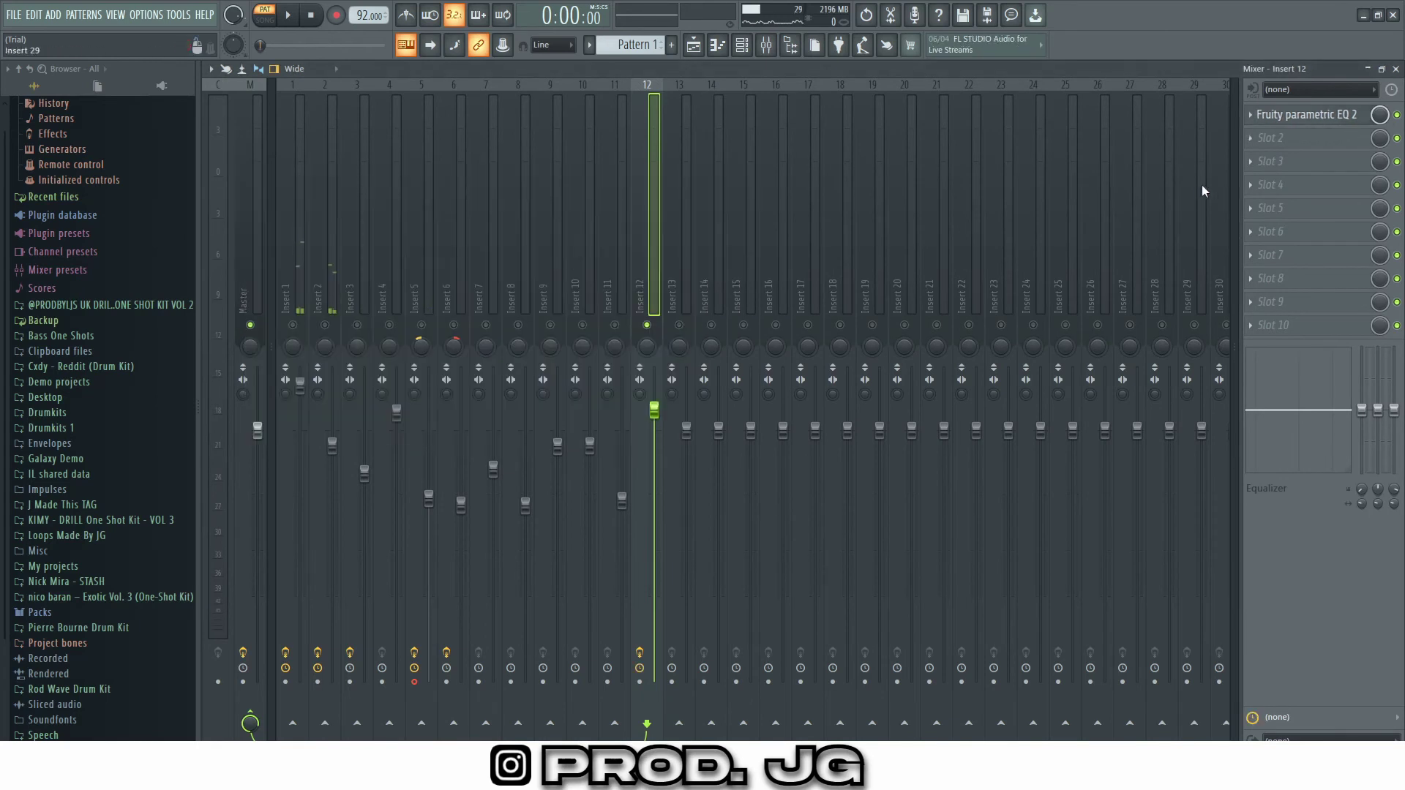
- Inspect the Fruity parametric EQ 2 curve on Insert 12, then play the sxber synth bass-drop notes in the piano roll with the EQ enabled
click(1262, 116)
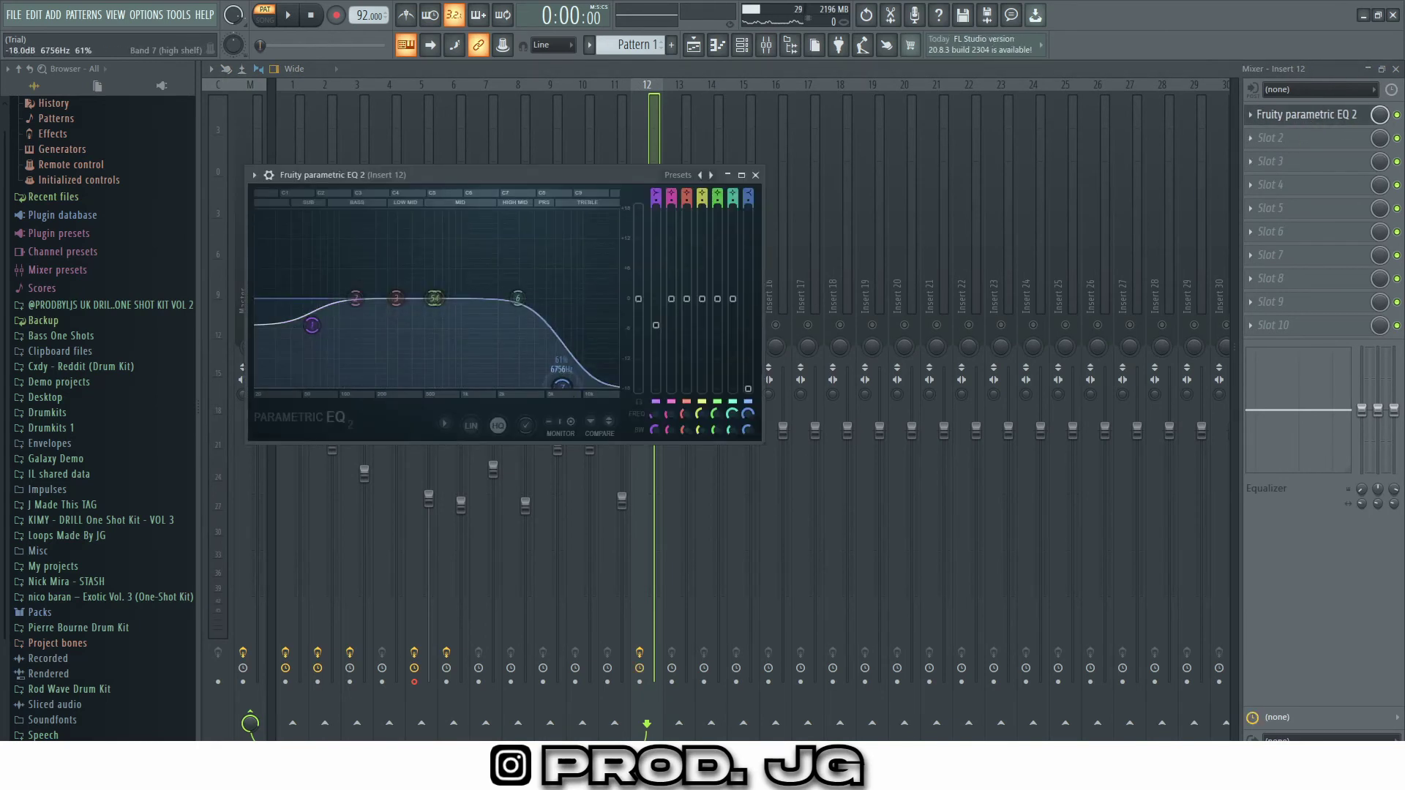
click(755, 174)
key(F7)
key(space)
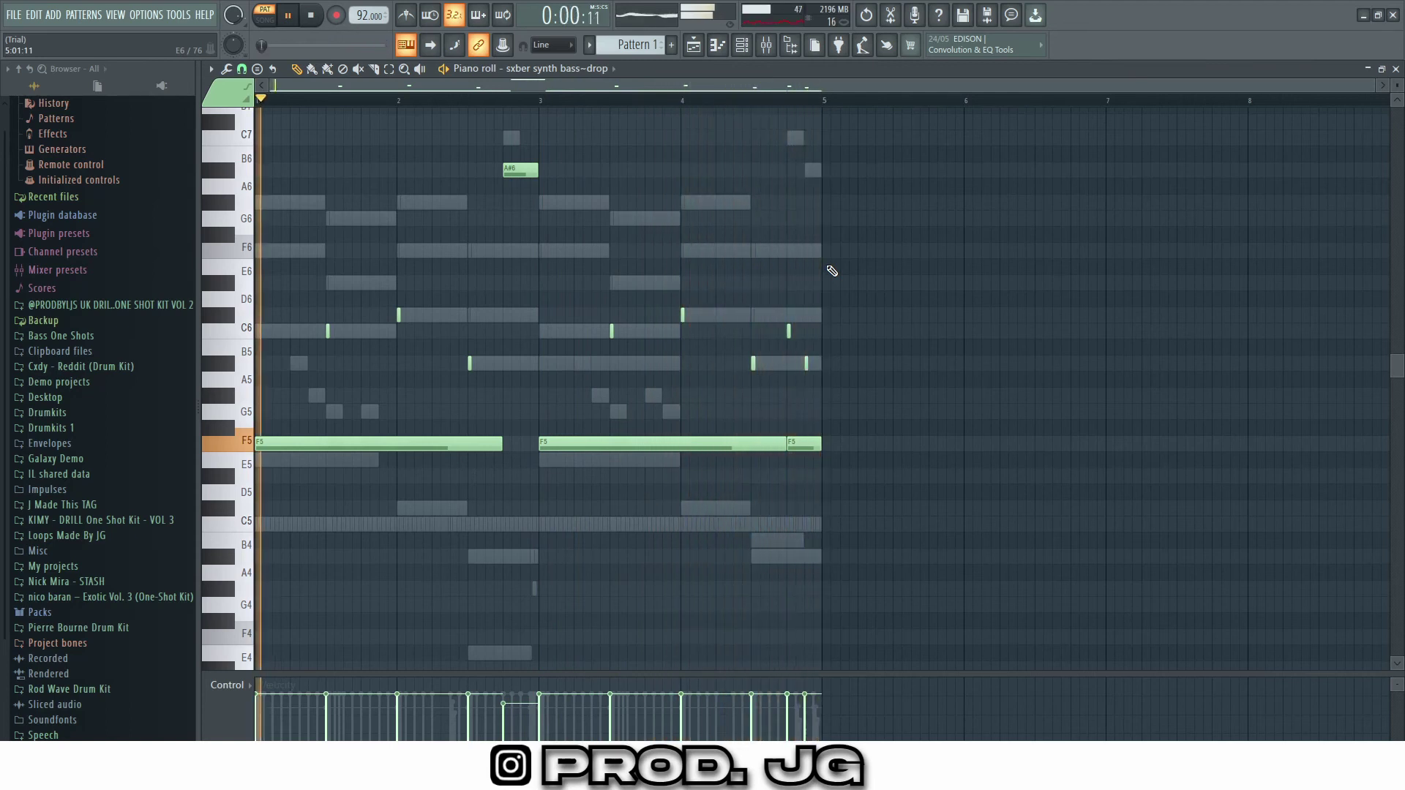
key(space)
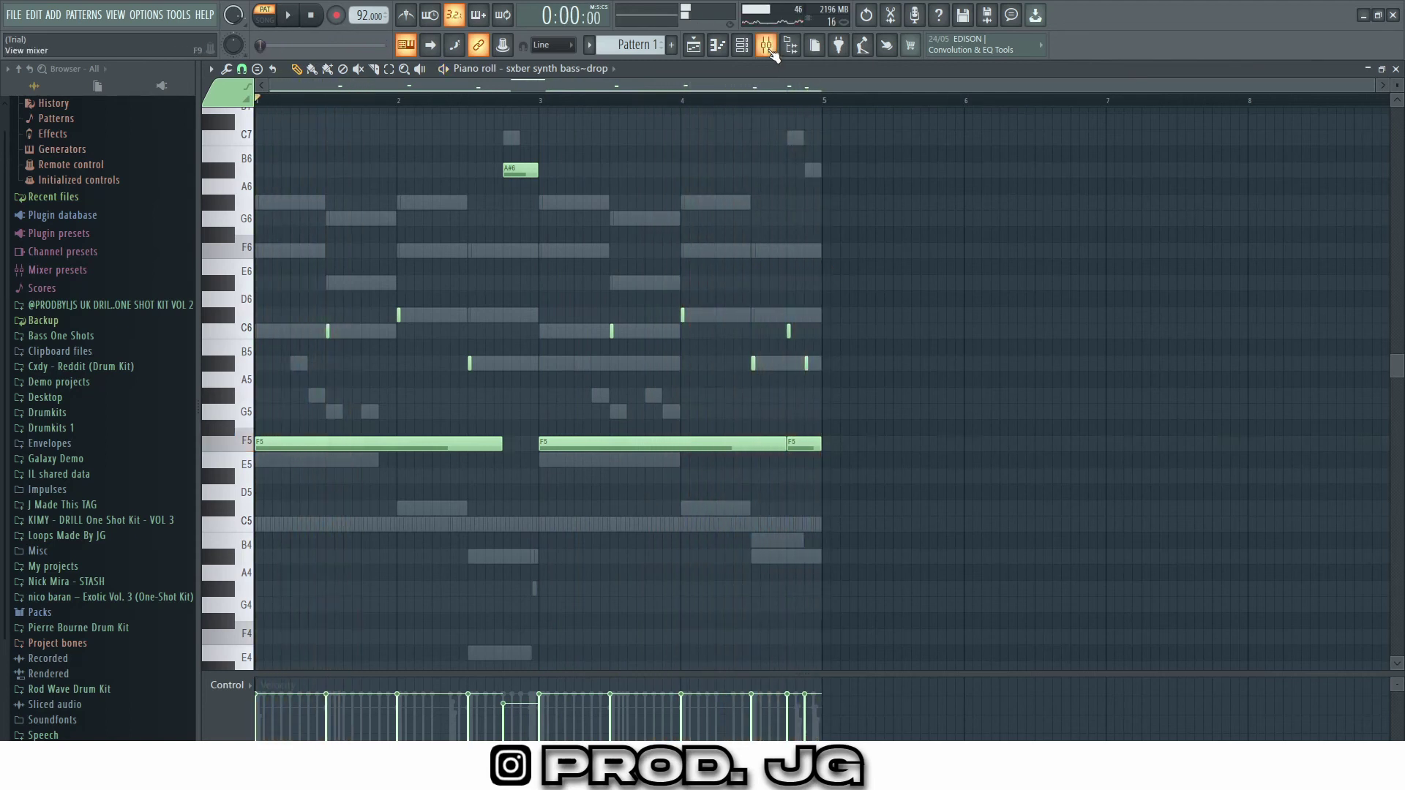
- Show the entire song arrangement in the playlist and play it from the beginning
click(768, 48)
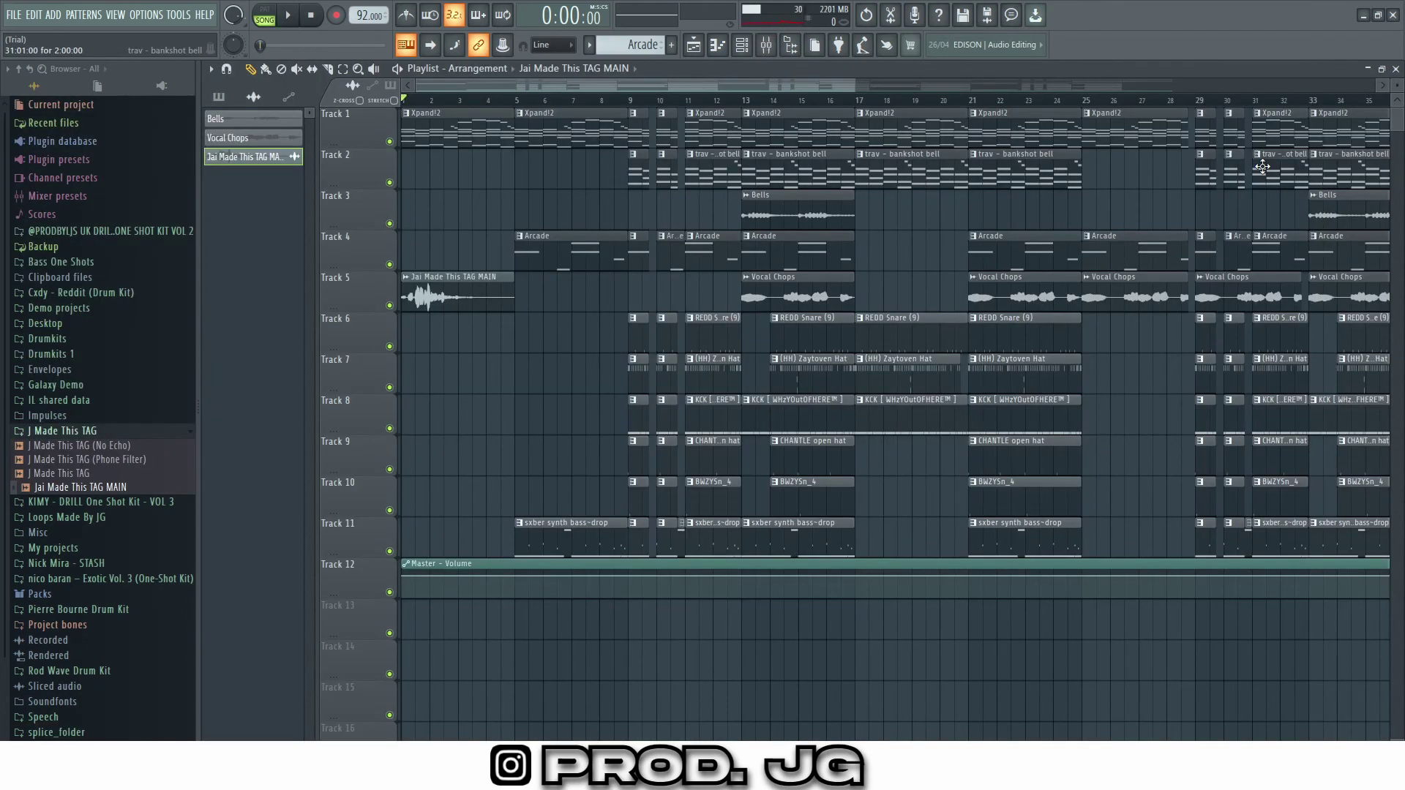
scroll(1086, 219, down, 5)
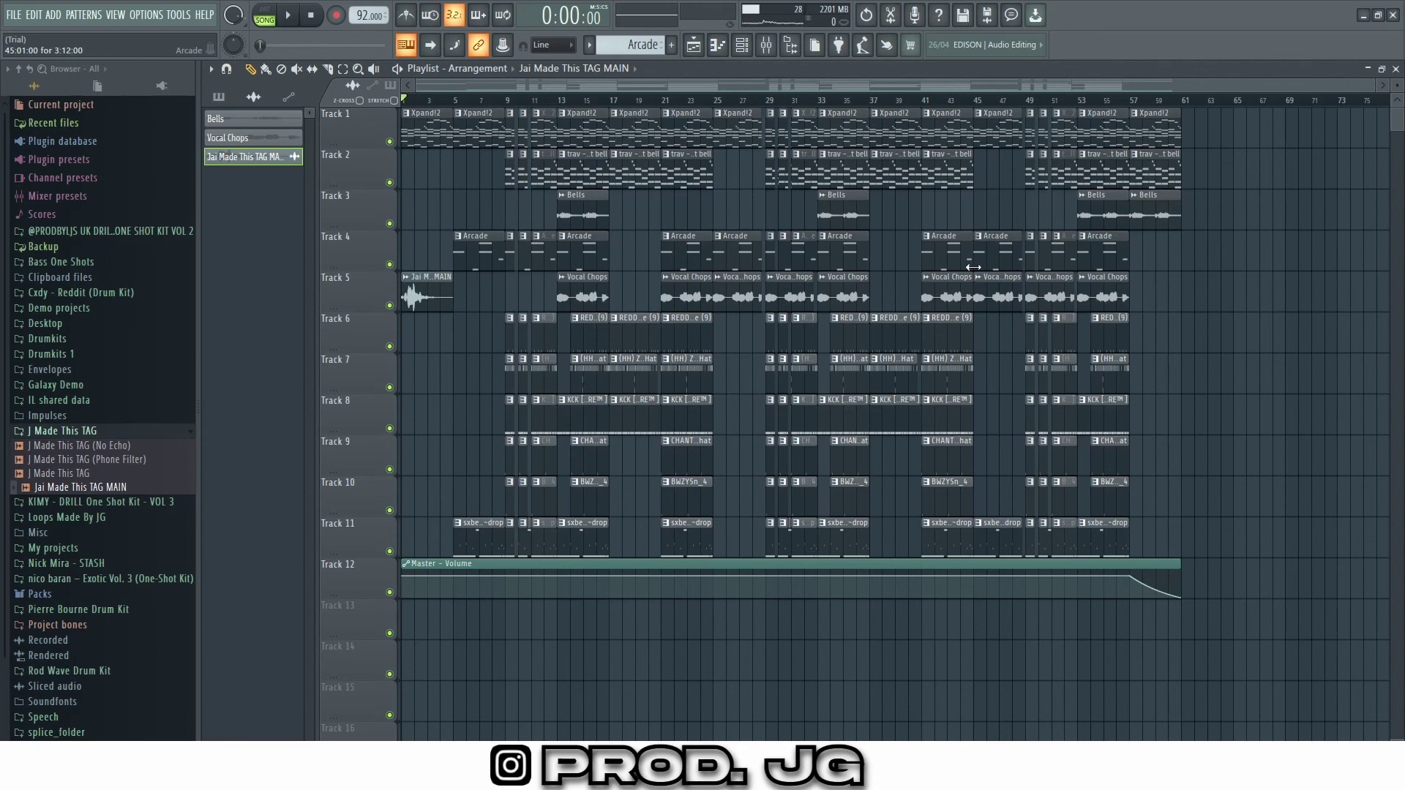
key(space)
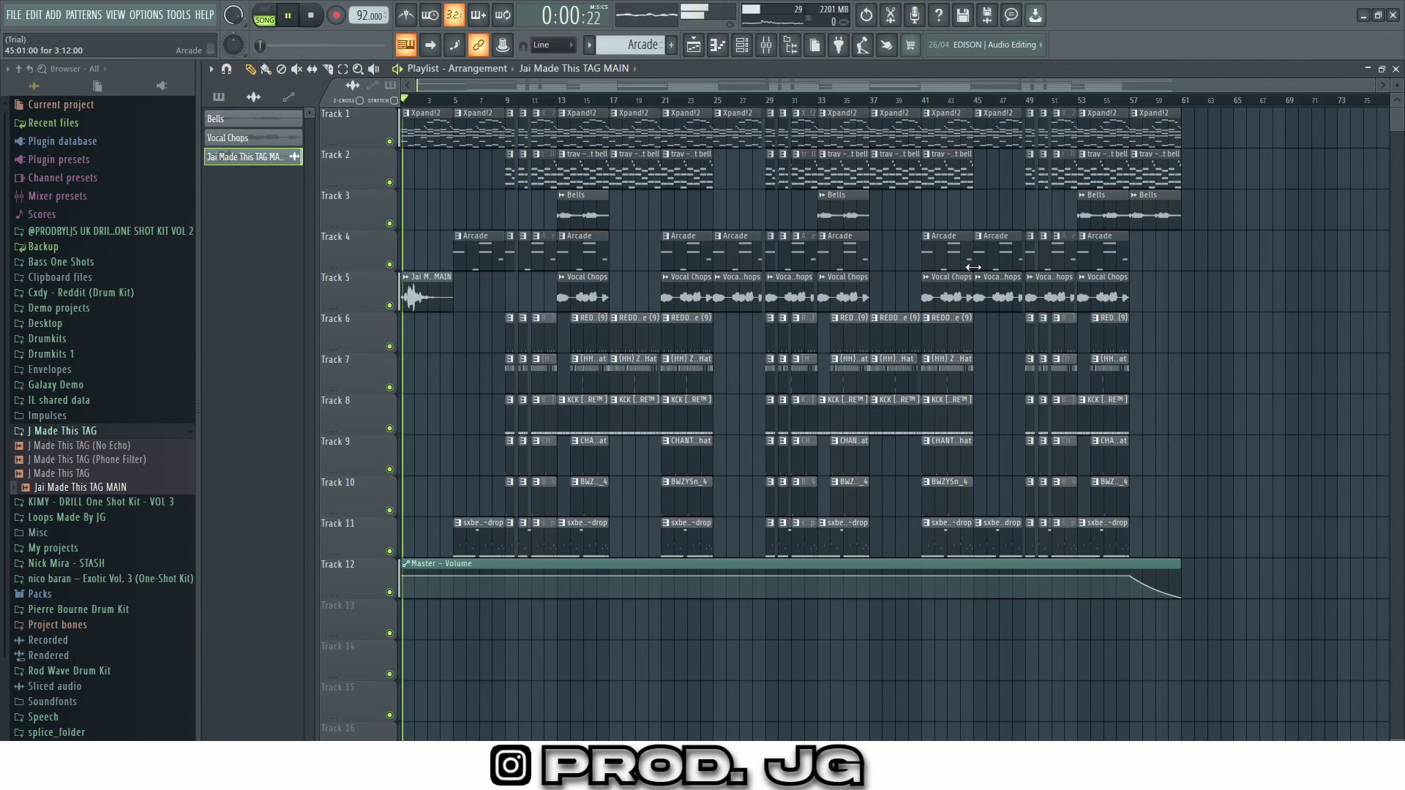